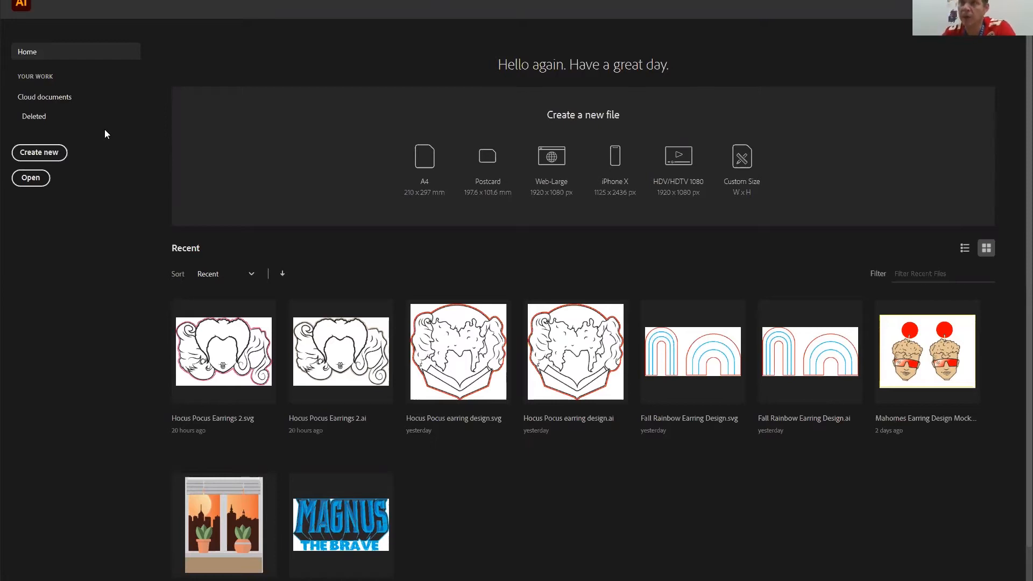
# - Create a new print document at 8.5 x 11 in from the recent presets
pyautogui.click(81, 118)
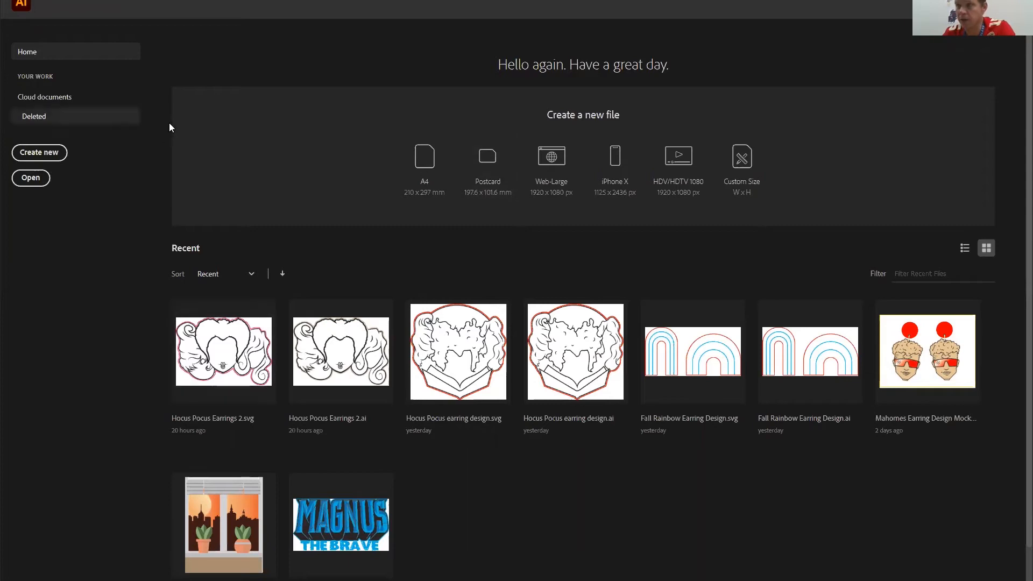
pyautogui.click(49, 156)
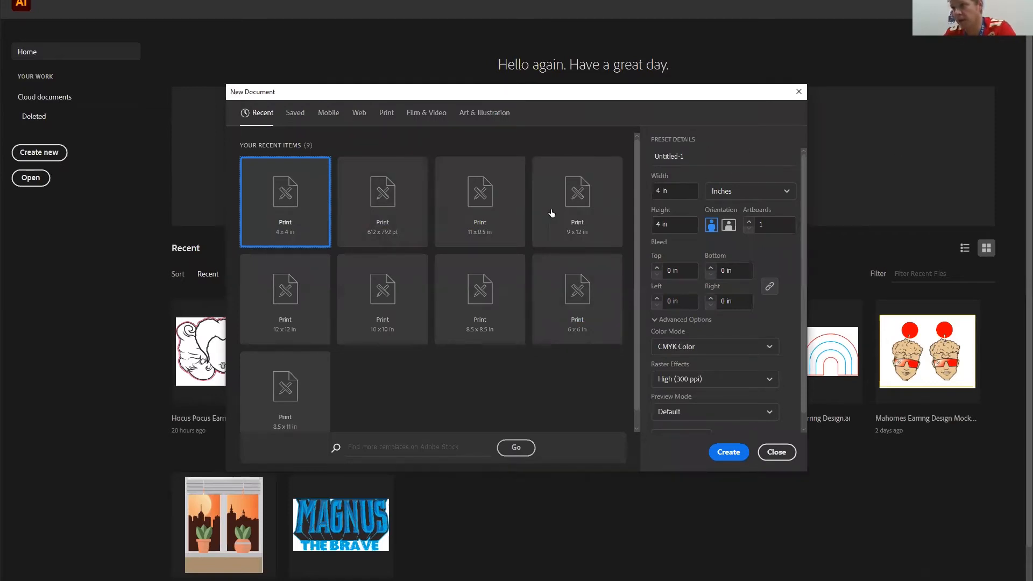
pyautogui.click(509, 211)
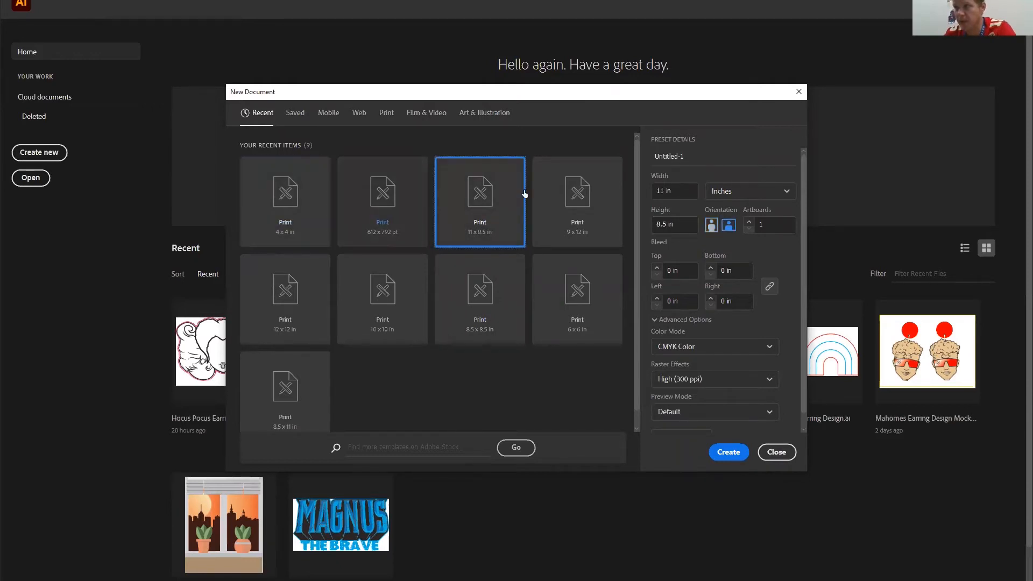
pyautogui.click(289, 377)
pyautogui.click(722, 457)
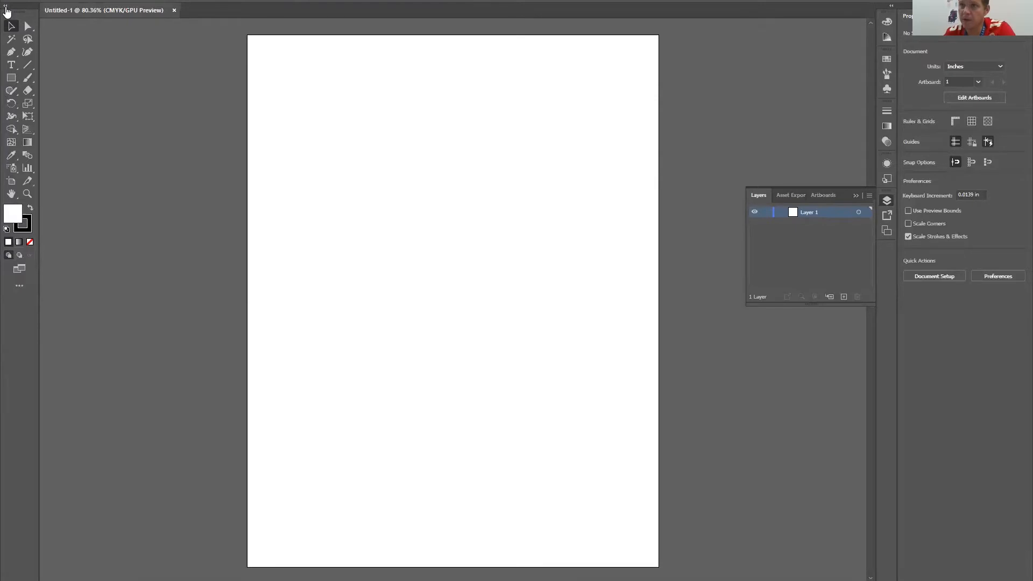
# - Try the single-column toolbar and the Essentials workspace, returning to the double-column toolbar and Essentials Classic
pyautogui.click(6, 6)
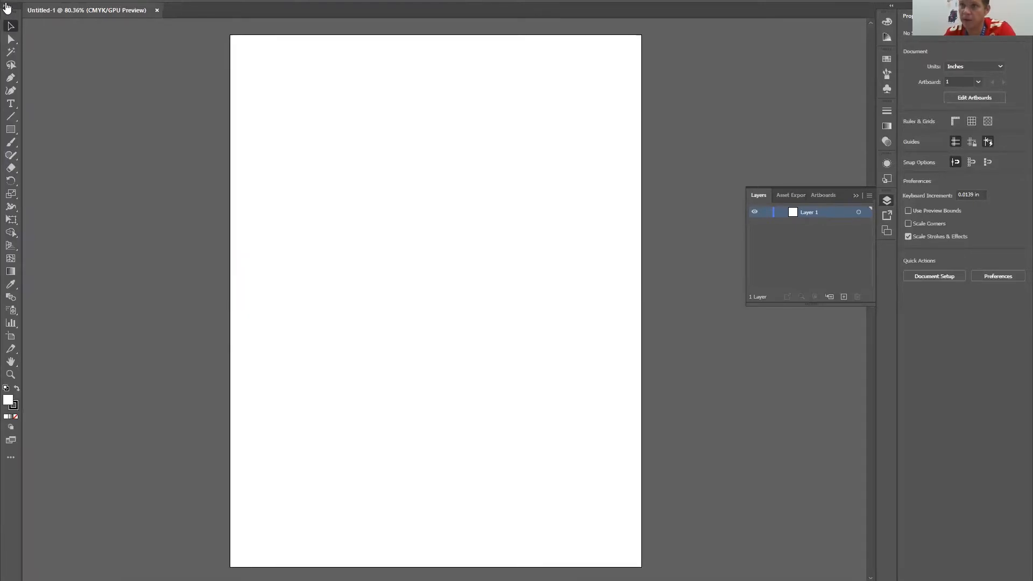
pyautogui.click(7, 7)
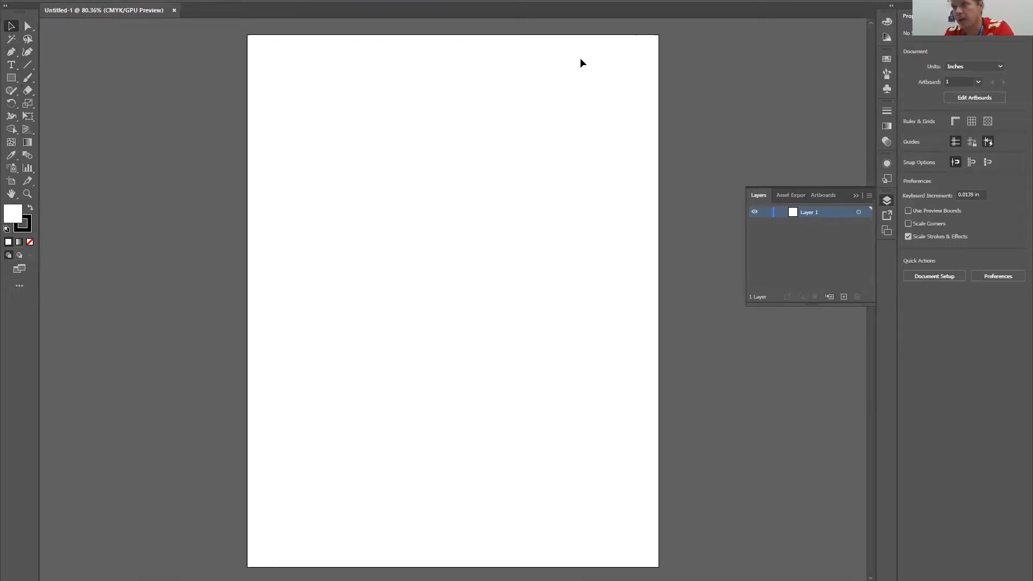
pyautogui.click(832, 1)
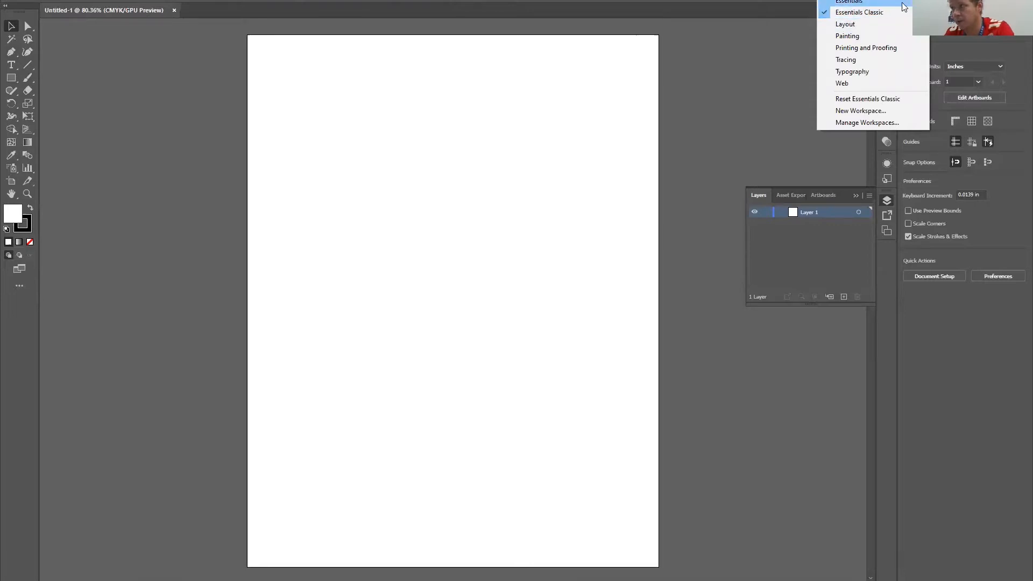
pyautogui.click(884, 3)
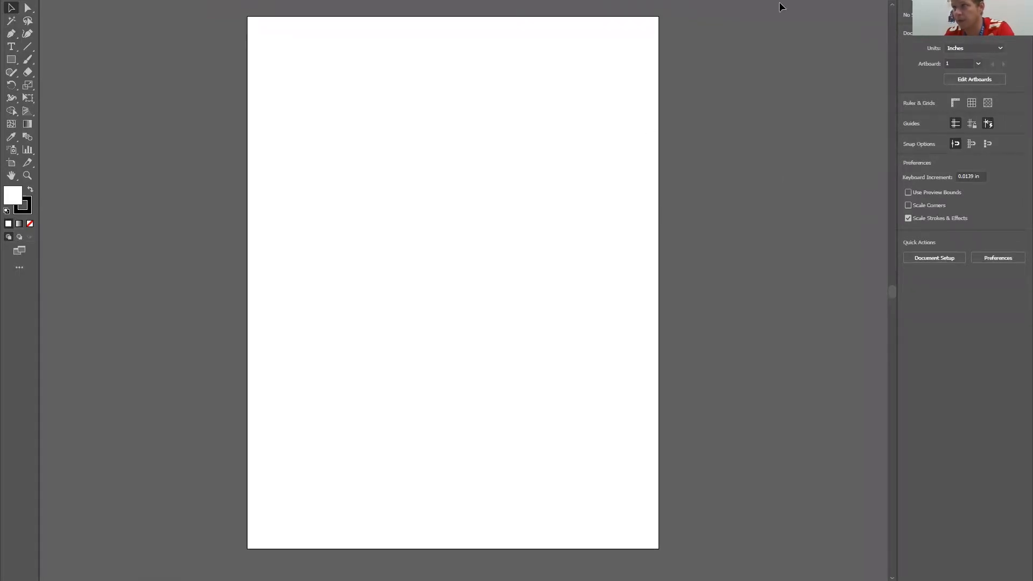
pyautogui.click(866, 15)
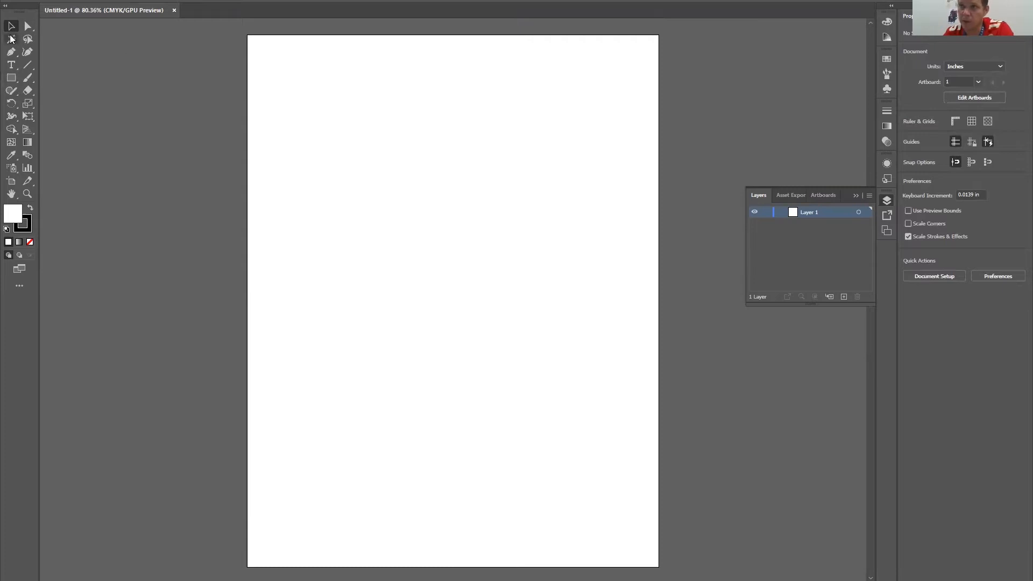
# - Draw a slightly rotated hexagon about 1.82 x 1.78 in near the artboard's upper-left corner with the Polygon tool
pyautogui.click(12, 79)
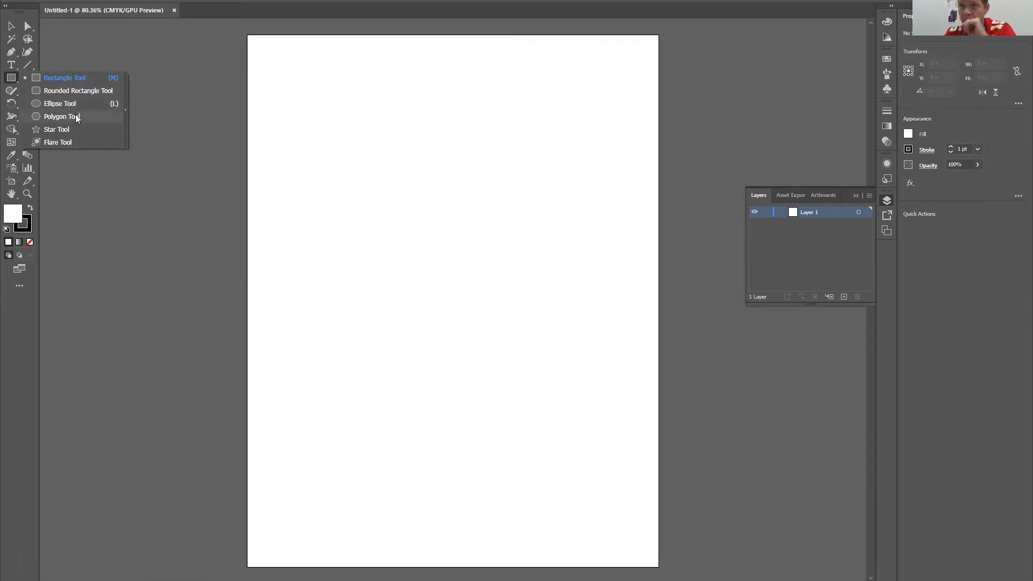
pyautogui.click(77, 118)
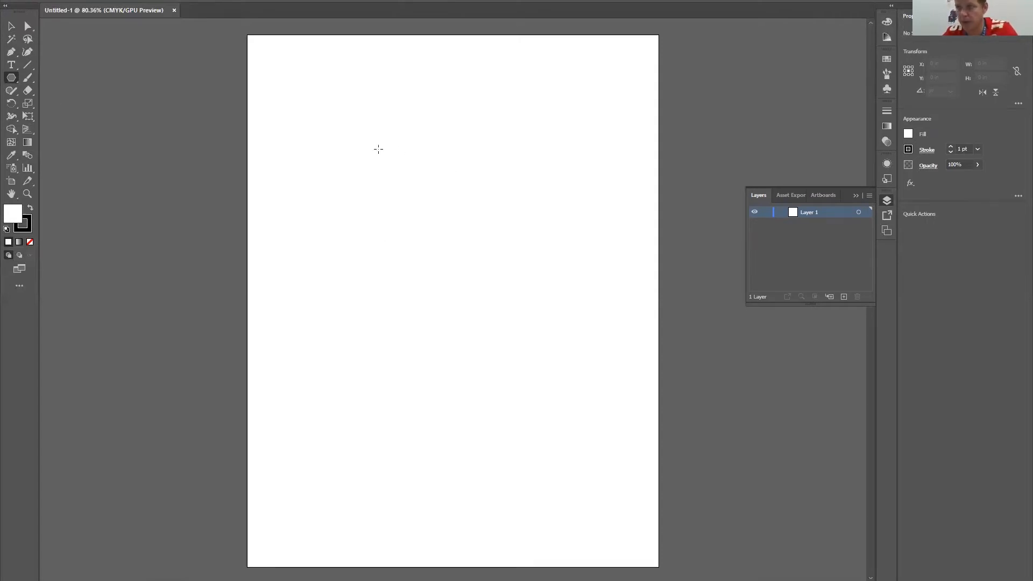
pyautogui.moveTo(332, 99); pyautogui.dragTo(318, 143)
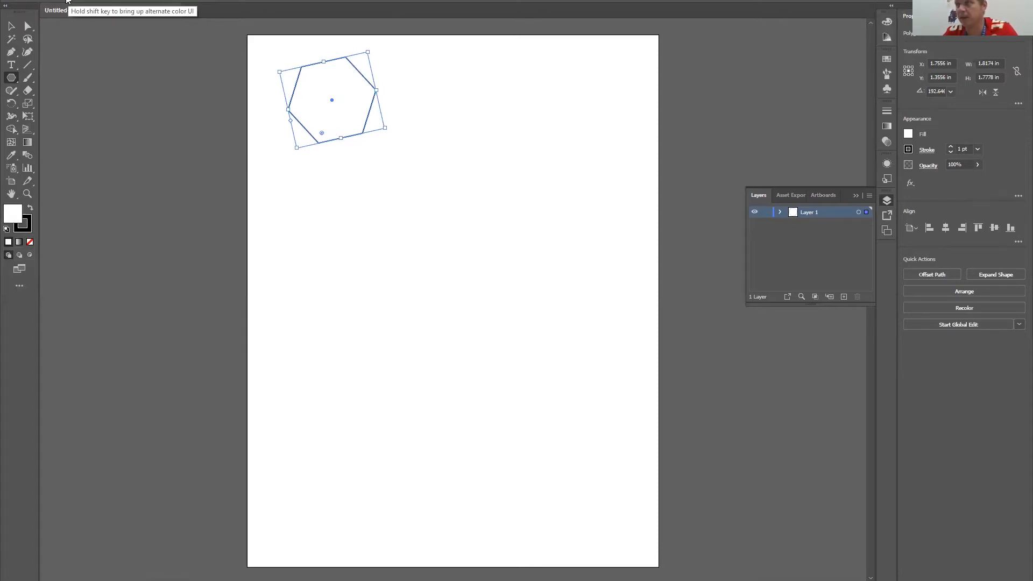
# - Give the hexagon a green fill and a red stroke
pyautogui.click(68, 1)
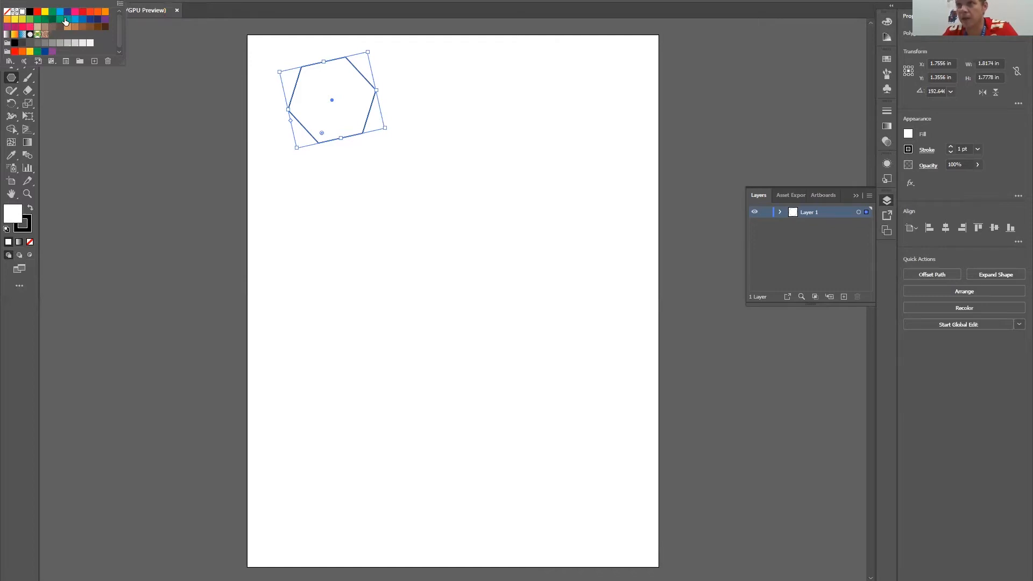
pyautogui.click(60, 19)
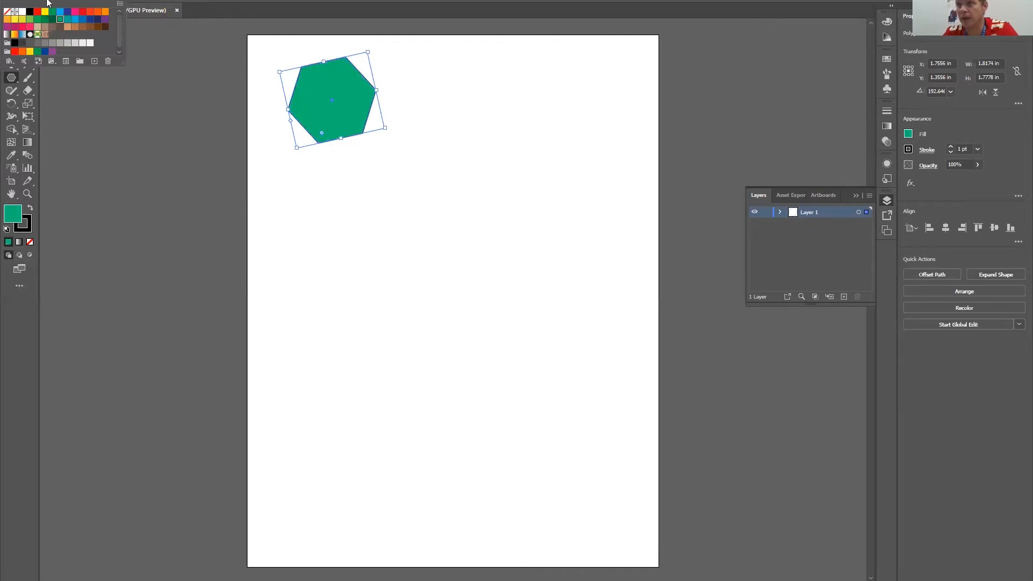
pyautogui.click(92, 1)
pyautogui.click(82, 12)
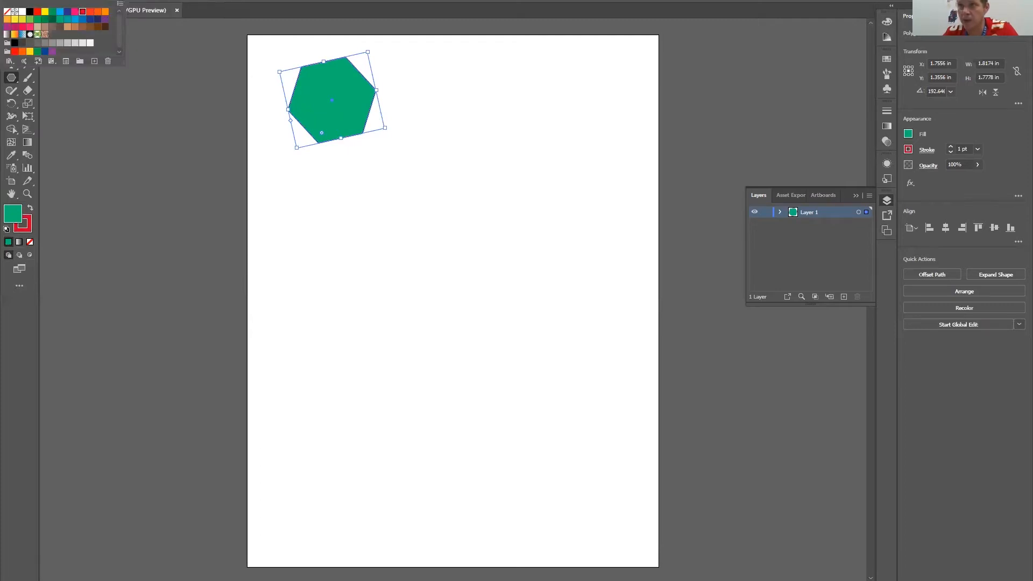
# - Thicken the hexagon's red stroke and enlarge the shape to about 2.27 x 2.36 in
pyautogui.click(125, 1)
pyautogui.click(125, 2)
pyautogui.click(124, 1)
pyautogui.moveTo(386, 127); pyautogui.dragTo(412, 148)
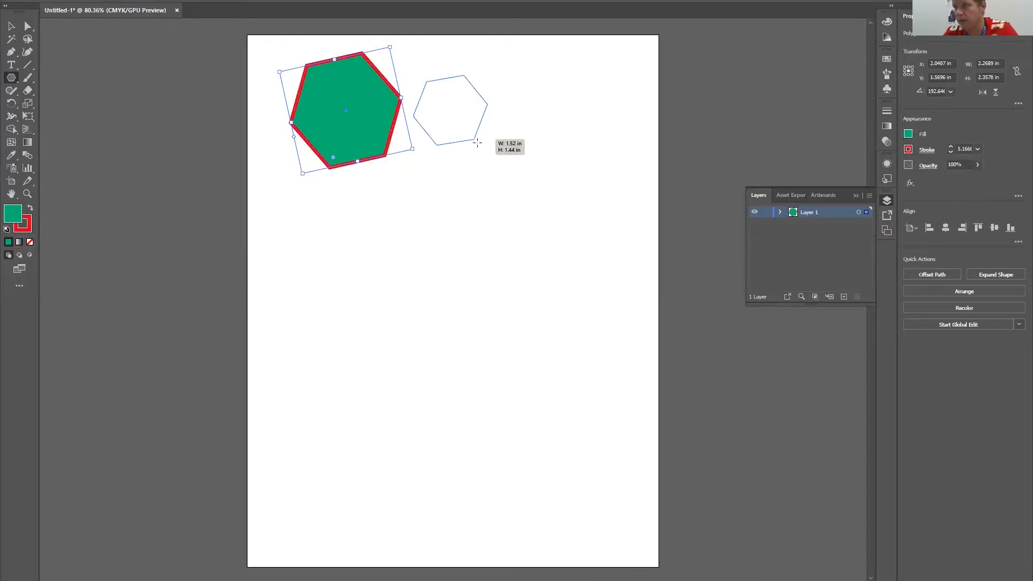
# - Draw several more overlapping hexagons beside and below the first one, the largest about 3.35 x 2.90 in
pyautogui.hotkey('ctrl', 'c')
pyautogui.hotkey('ctrl', 'v')
pyautogui.moveTo(467, 118); pyautogui.dragTo(489, 153)
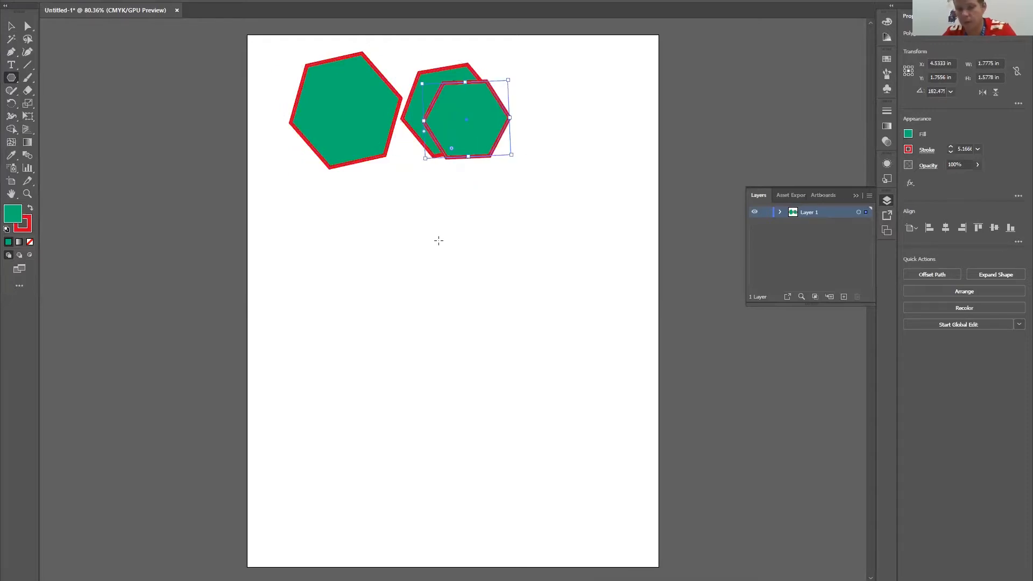
pyautogui.moveTo(405, 214); pyautogui.dragTo(436, 247)
pyautogui.moveTo(399, 212); pyautogui.dragTo(438, 247)
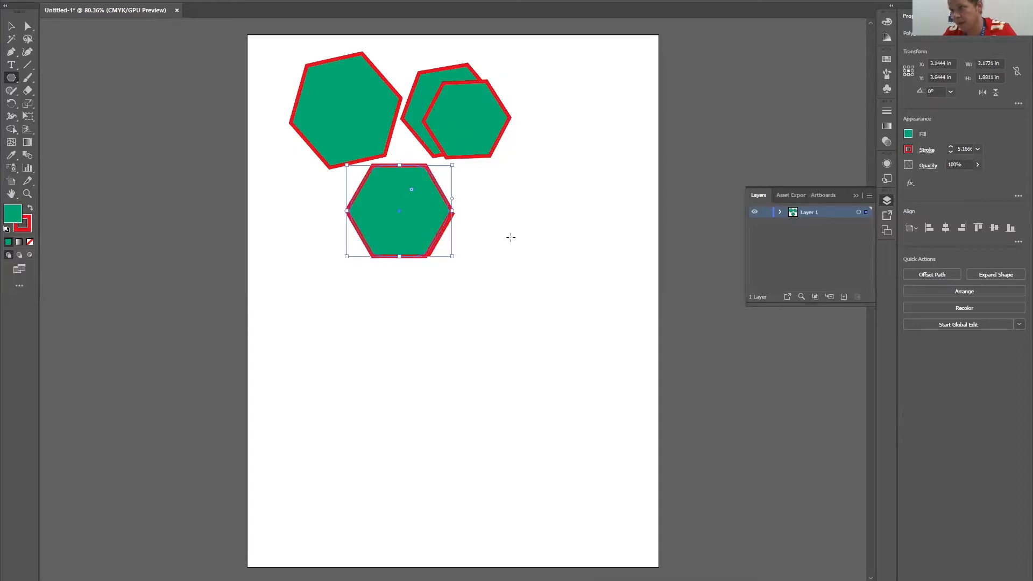
pyautogui.moveTo(507, 175); pyautogui.dragTo(563, 202)
pyautogui.moveTo(536, 168); pyautogui.dragTo(614, 231)
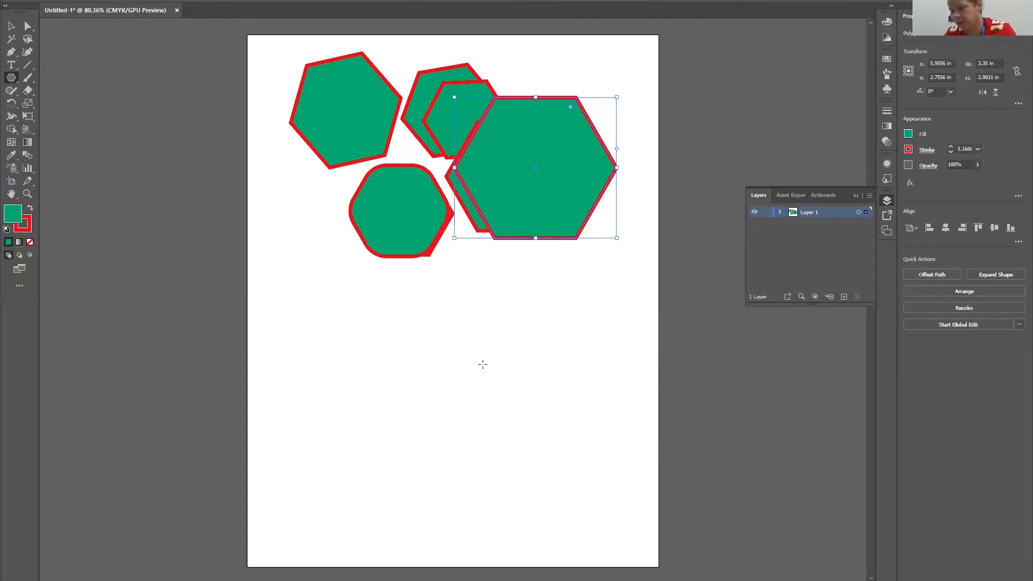
# - Create a three-sided polygon with a 1.675 in radius below the hexagons, and draw several more triangles around it
pyautogui.click(483, 365)
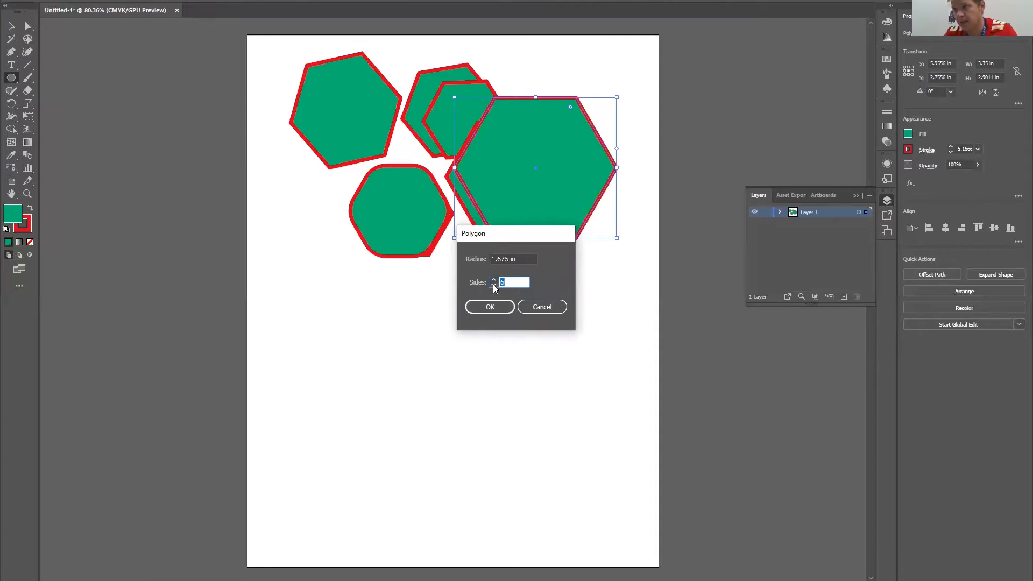
pyautogui.click(490, 307)
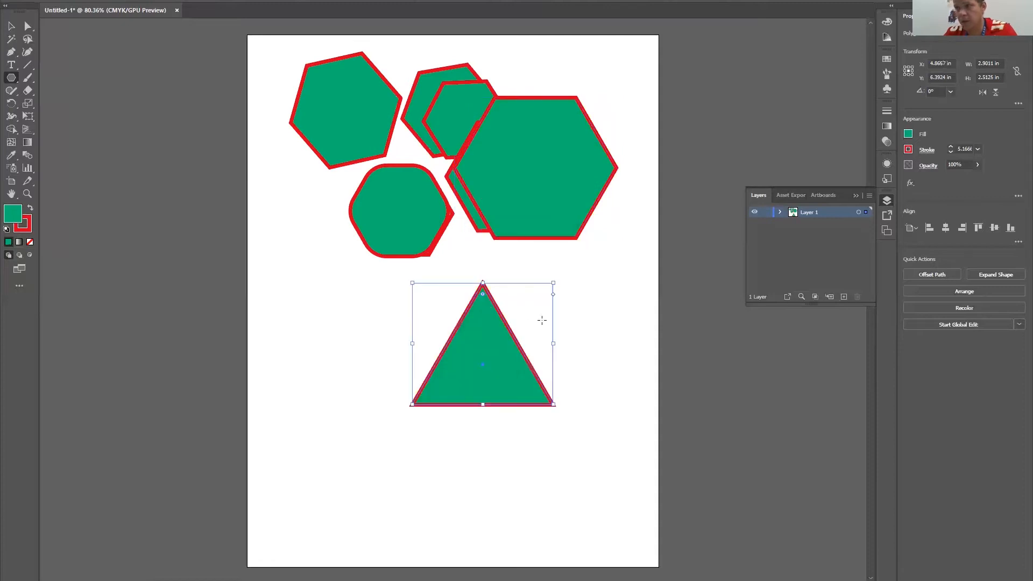
pyautogui.moveTo(335, 326); pyautogui.dragTo(371, 349)
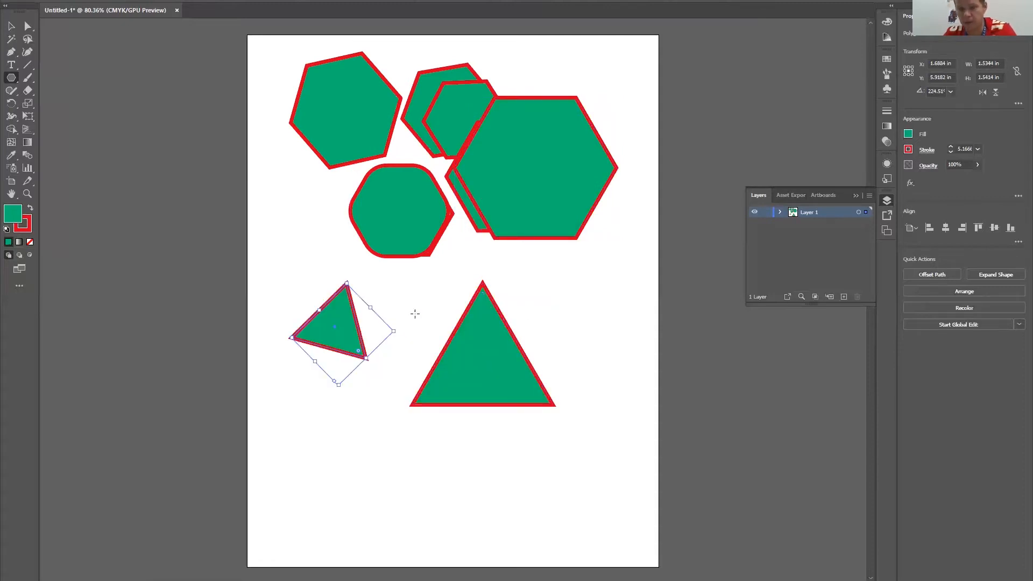
pyautogui.moveTo(427, 250)
pyautogui.mouseDown()
pyautogui.moveTo(474, 296)
pyautogui.moveTo(489, 267)
pyautogui.moveTo(538, 296)
pyautogui.moveTo(568, 336)
pyautogui.mouseUp()
pyautogui.moveTo(558, 375)
pyautogui.mouseDown()
pyautogui.moveTo(557, 387)
pyautogui.moveTo(533, 312)
pyautogui.moveTo(595, 345)
pyautogui.moveTo(590, 426)
pyautogui.mouseUp()
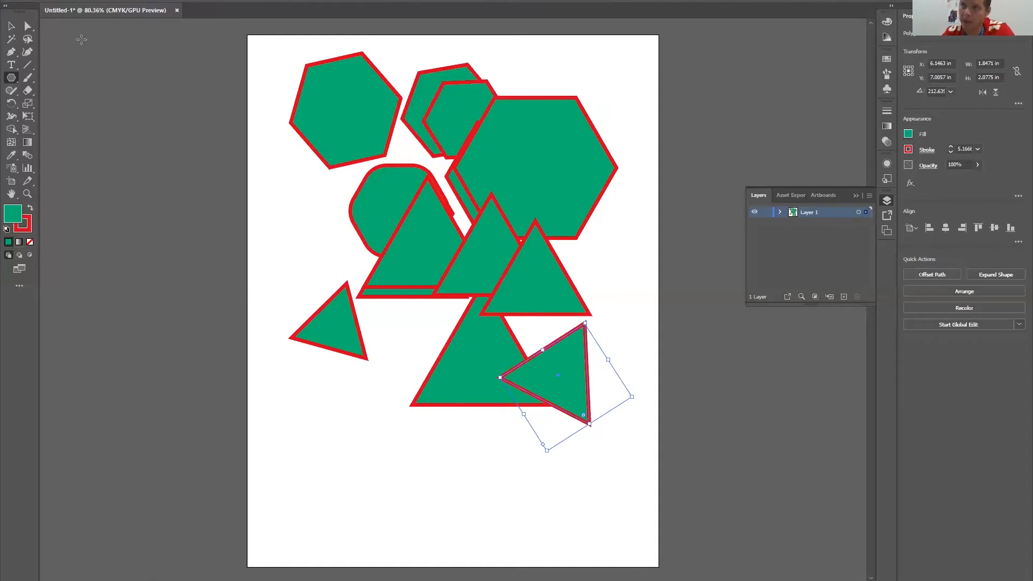
# - Rotate and stretch the upper-left hexagon to about 3.61 x 2.07 in, and change its fill to yellow
pyautogui.click(12, 27)
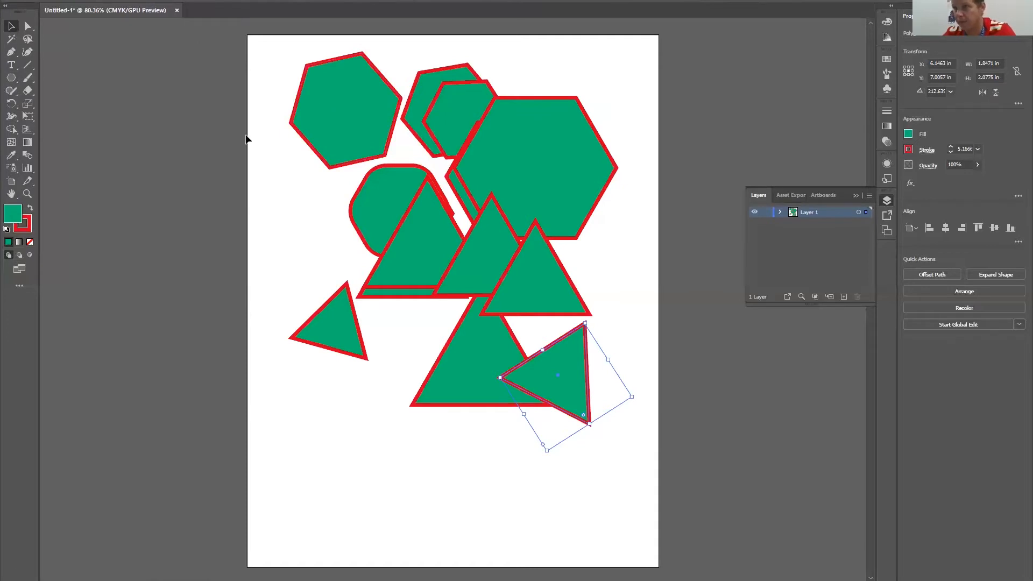
pyautogui.click(344, 130)
pyautogui.moveTo(369, 134)
pyautogui.mouseDown()
pyautogui.moveTo(343, 144)
pyautogui.moveTo(279, 132)
pyautogui.moveTo(369, 143)
pyautogui.mouseUp()
pyautogui.moveTo(340, 182); pyautogui.dragTo(406, 187)
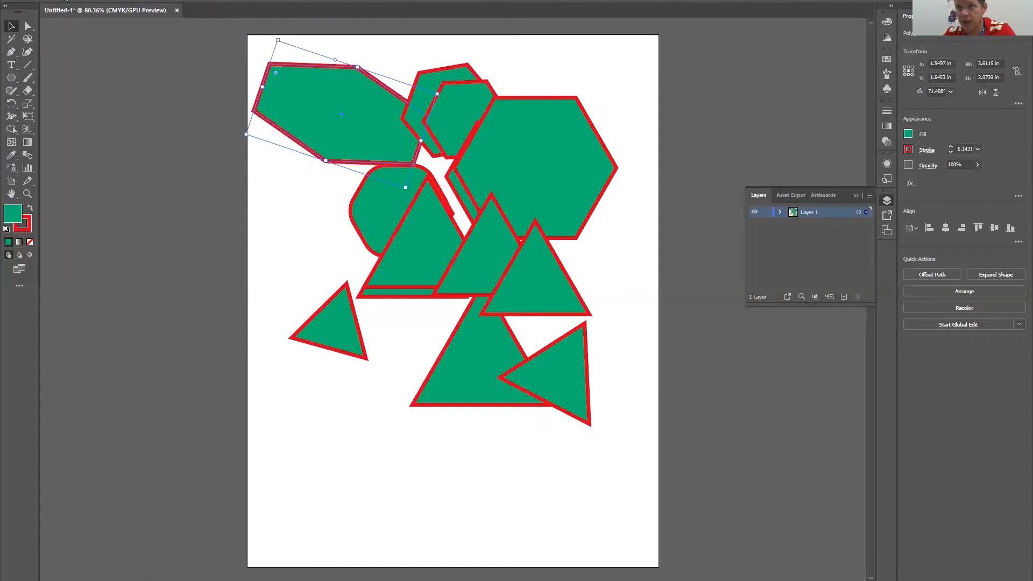
pyautogui.click(45, 14)
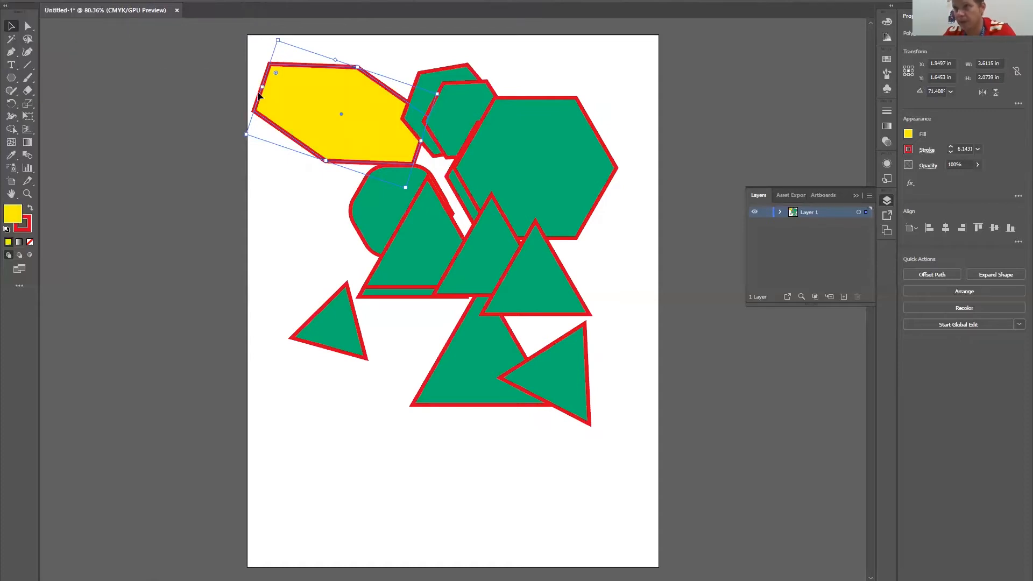
# - Shift the group of shapes in the upper-left area slightly, and delete every shape on the artboard
pyautogui.moveTo(213, 64); pyautogui.dragTo(414, 192)
pyautogui.moveTo(414, 192); pyautogui.dragTo(400, 207)
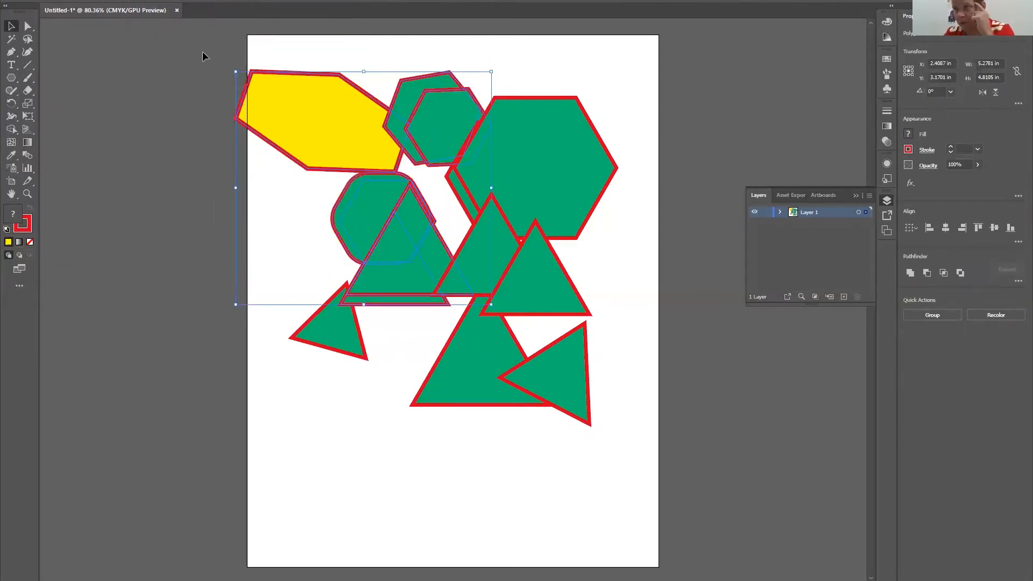
pyautogui.moveTo(204, 52); pyautogui.dragTo(652, 465)
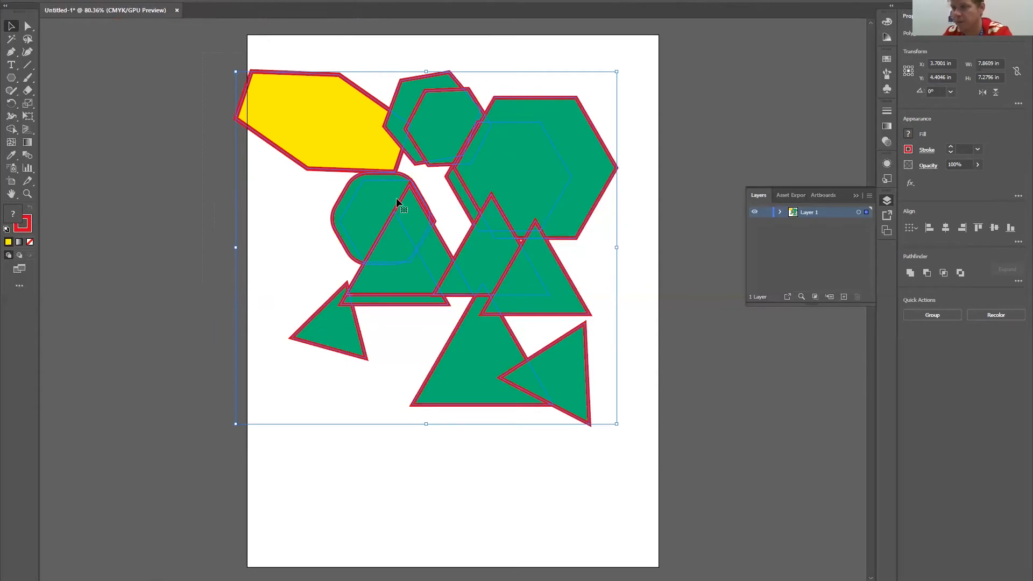
pyautogui.press('Delete')
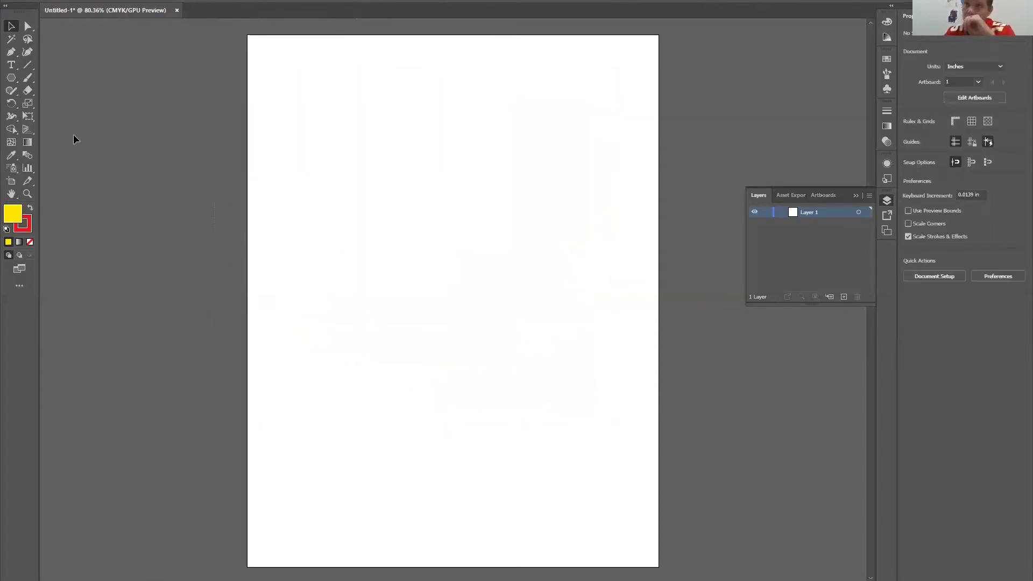
# - Create a three-sided polygon with a 1.2007 in radius in the upper middle of the artboard
pyautogui.click(10, 79)
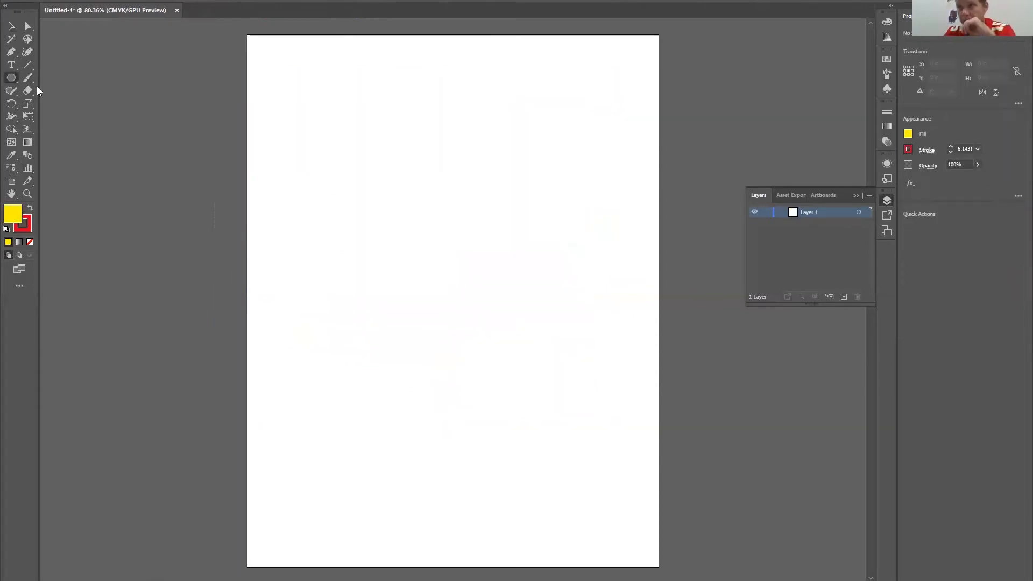
pyautogui.click(439, 213)
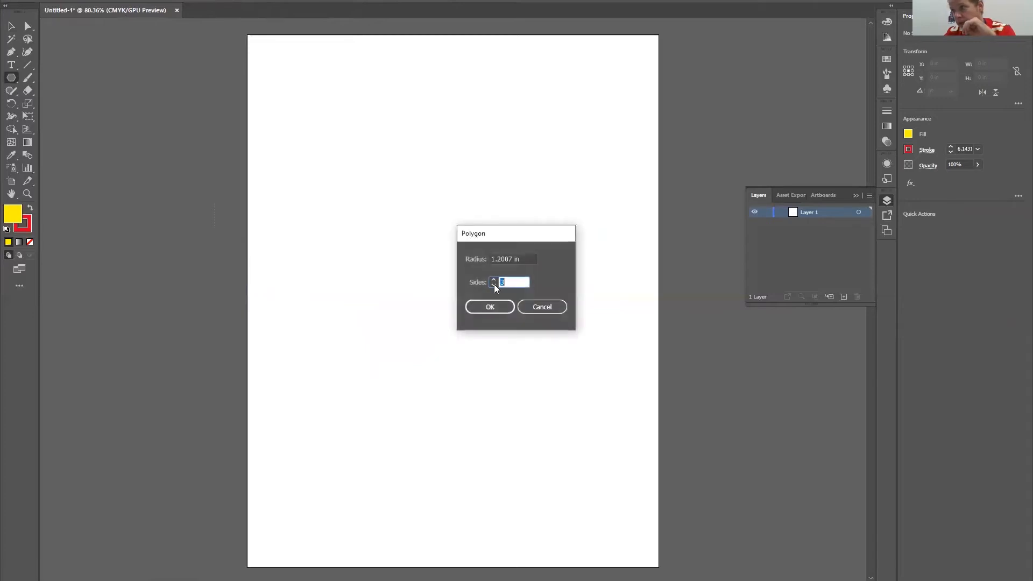
pyautogui.click(490, 307)
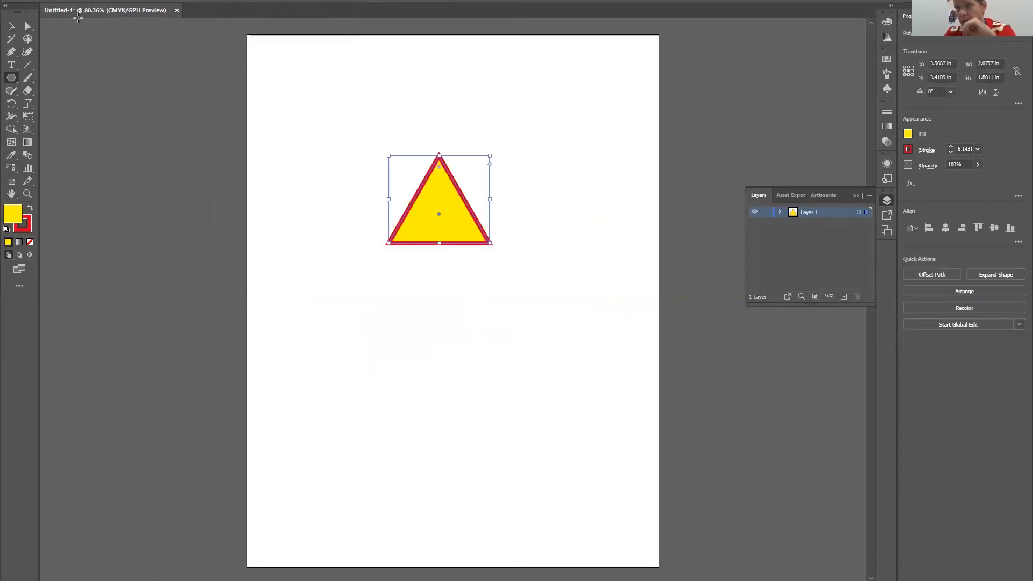
# - Enlarge the yellow triangle to about 3.64 x 3.28 in and reposition it in the artboard's upper middle
pyautogui.click(14, 27)
pyautogui.moveTo(490, 243); pyautogui.dragTo(568, 320)
pyautogui.moveTo(503, 270)
pyautogui.mouseDown()
pyautogui.moveTo(488, 274)
pyautogui.moveTo(498, 269)
pyautogui.mouseUp()
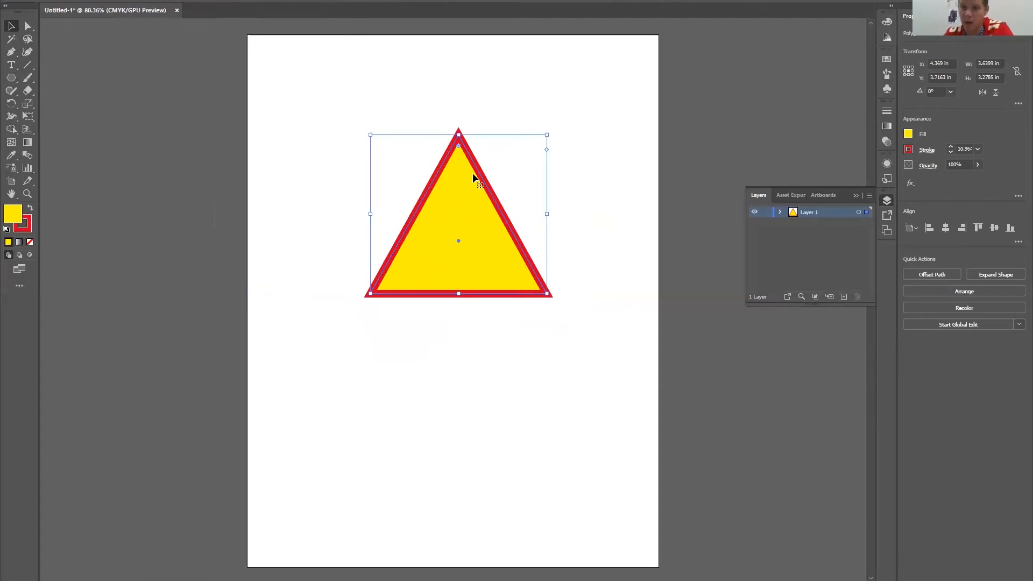
# - Reshape the triangle, moving its top anchor to about X 6.19, Y 1.99 in and its lower-right anchor to about X 2.99, Y 8.38 in
pyautogui.click(25, 27)
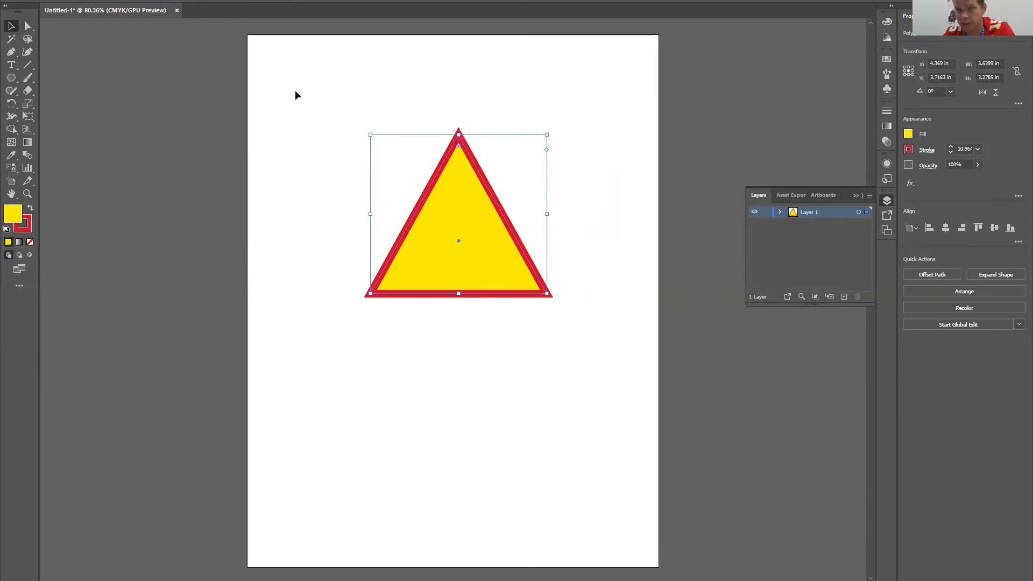
pyautogui.click(25, 28)
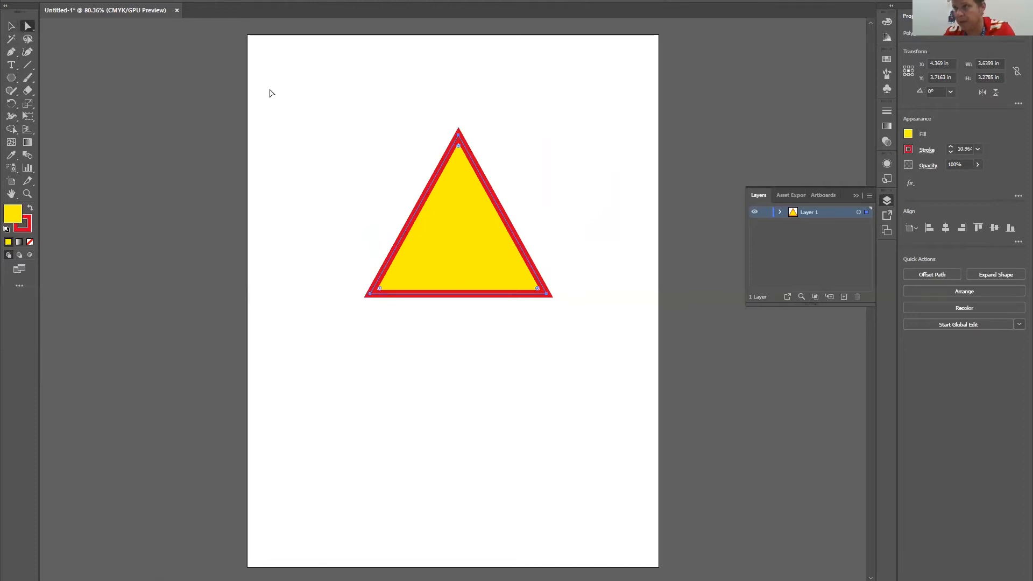
pyautogui.click(371, 293)
pyautogui.click(459, 138)
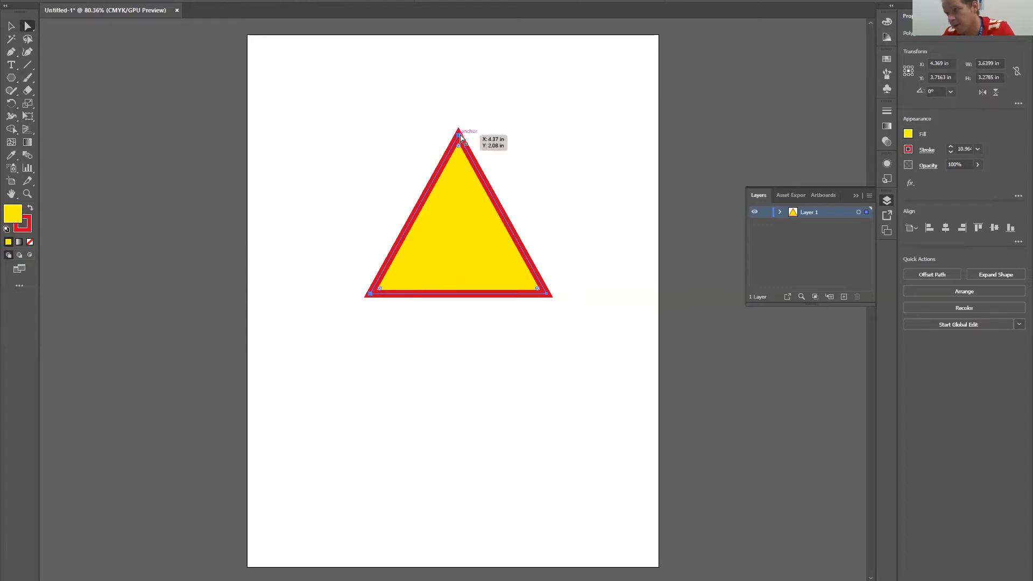
pyautogui.keyDown('shift'); pyautogui.click(549, 295); pyautogui.keyUp('shift')
pyautogui.click(459, 138)
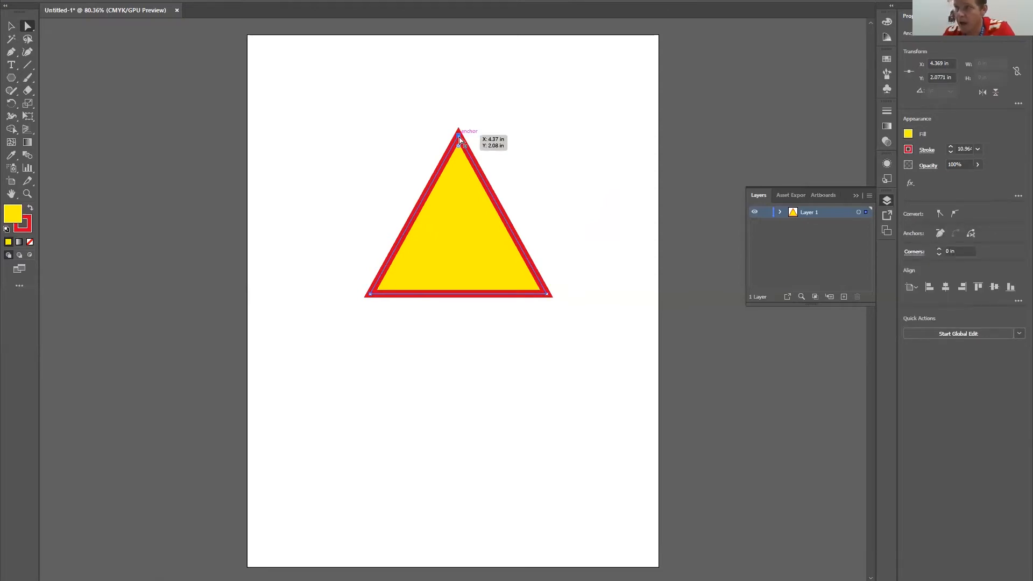
pyautogui.moveTo(435, 155); pyautogui.dragTo(539, 144)
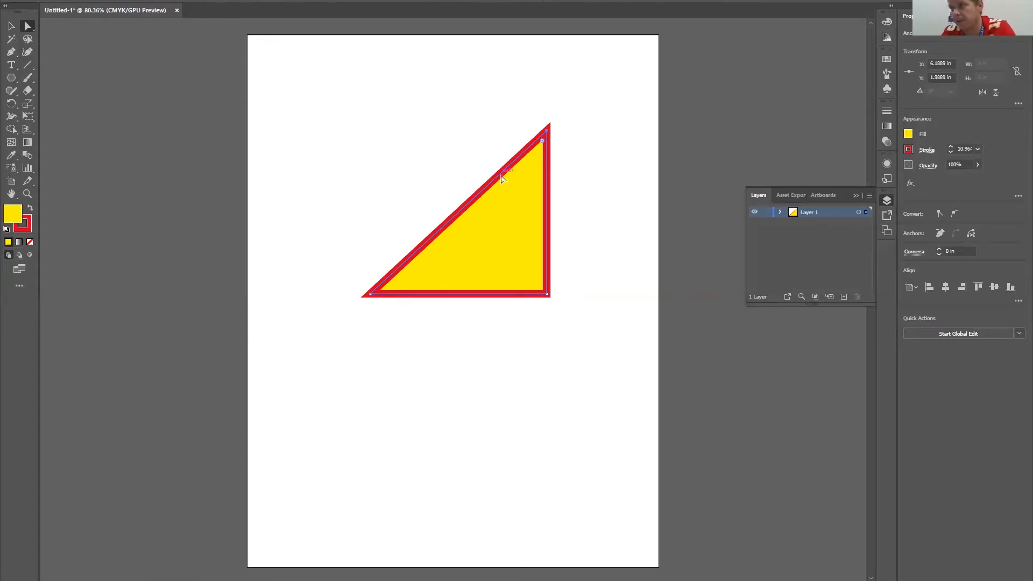
pyautogui.moveTo(550, 298); pyautogui.dragTo(392, 452)
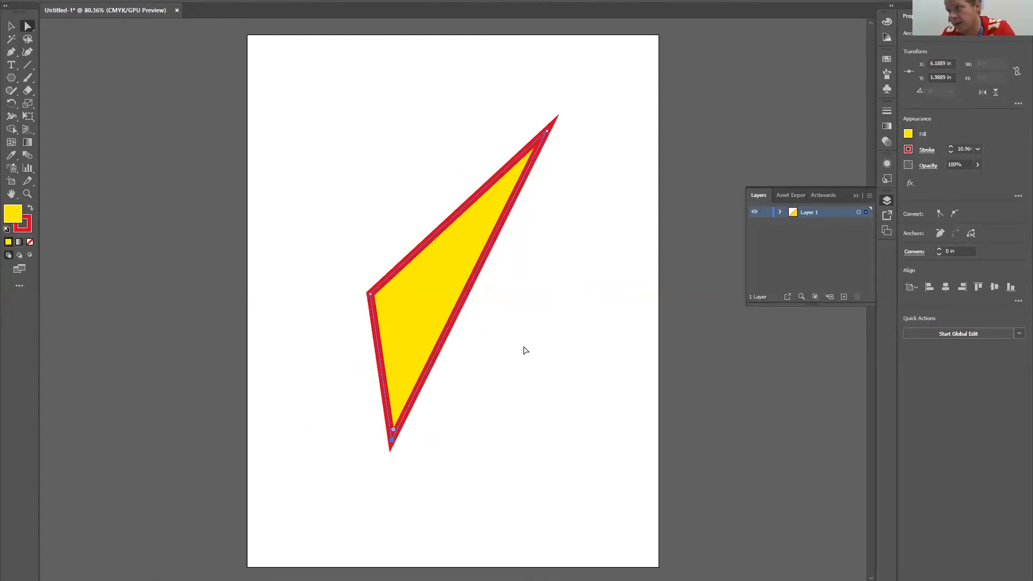
# - Draw a rectangle about 2.96 x 1.39 in near the artboard's upper edge, above the reshaped triangle
pyautogui.press('v')
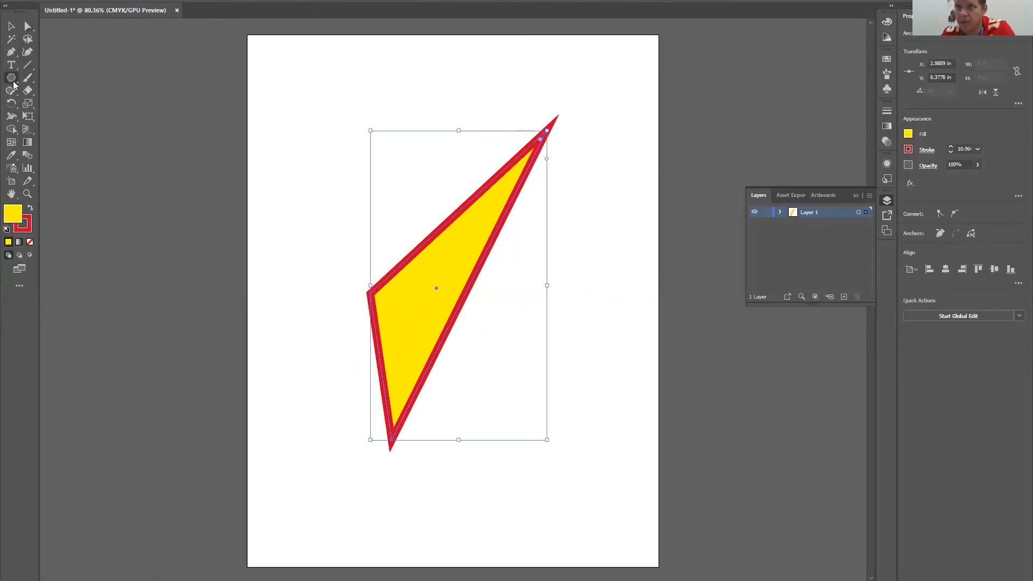
pyautogui.click(13, 82)
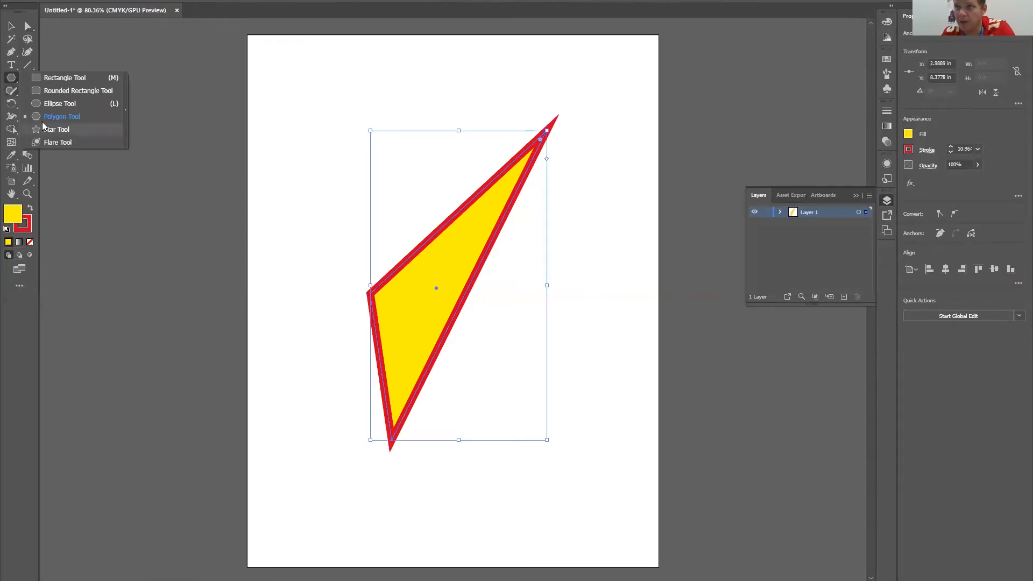
pyautogui.click(73, 81)
pyautogui.moveTo(333, 84); pyautogui.dragTo(476, 152)
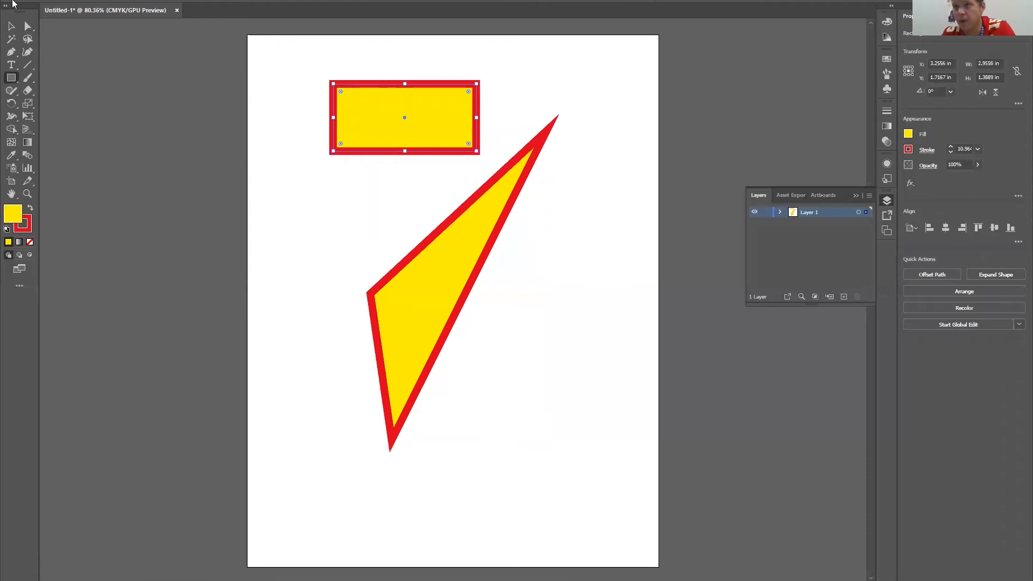
# - Move the rectangle's lower-left corner down, lower-right corner to about X 6.06, Y 1.49 in, and upper-left corner to about X 2.78, Y 2.12 in
pyautogui.press('a')
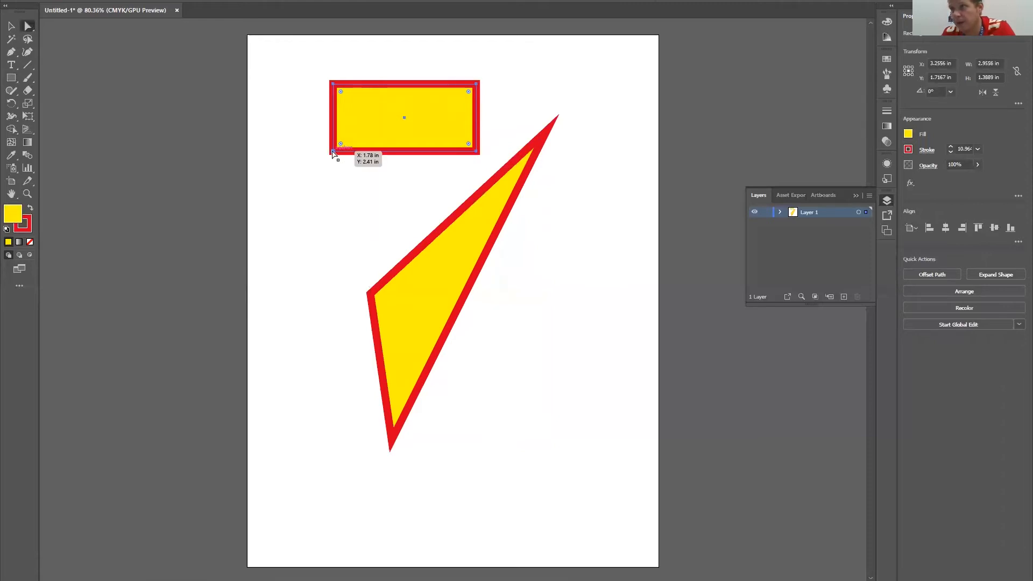
pyautogui.click(332, 152)
pyautogui.moveTo(333, 153); pyautogui.dragTo(340, 274)
pyautogui.moveTo(477, 152); pyautogui.dragTo(541, 106)
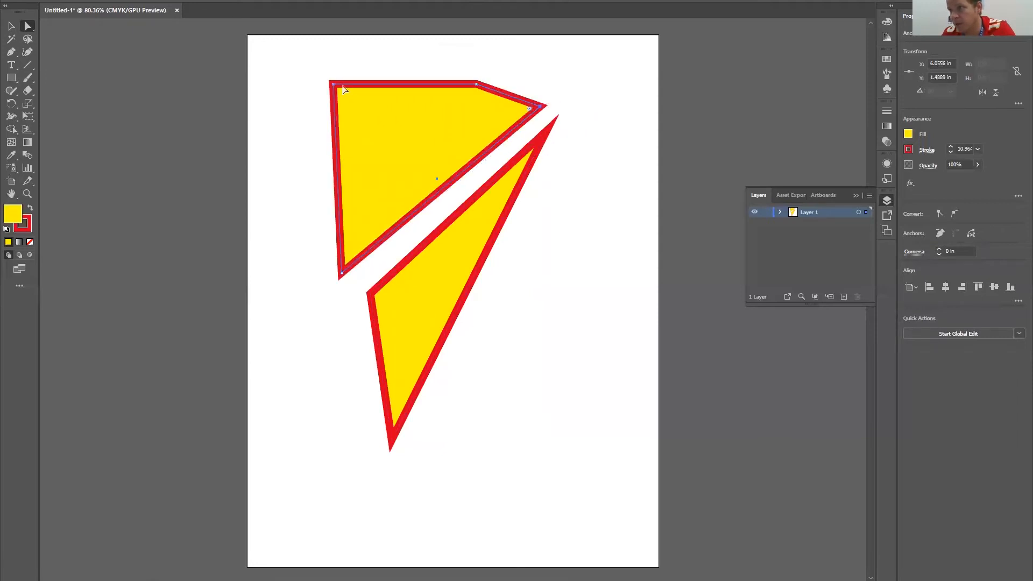
pyautogui.moveTo(333, 87); pyautogui.dragTo(381, 137)
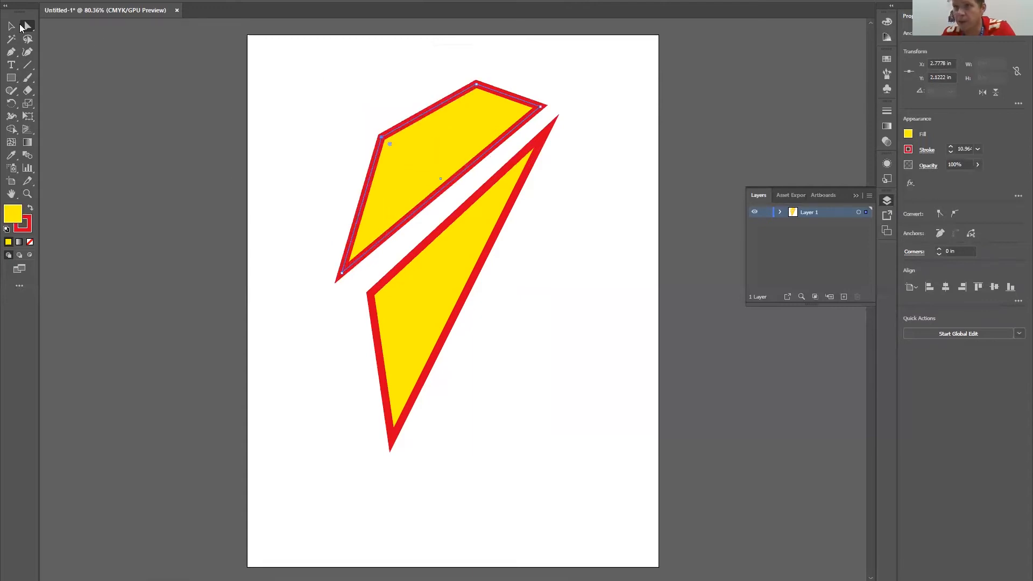
# - Scale both shapes down together to about 3.04 x 3.53 in and rotate them to about 242.88° in the artboard's upper middle
pyautogui.click(11, 26)
pyautogui.moveTo(353, 88); pyautogui.dragTo(501, 193)
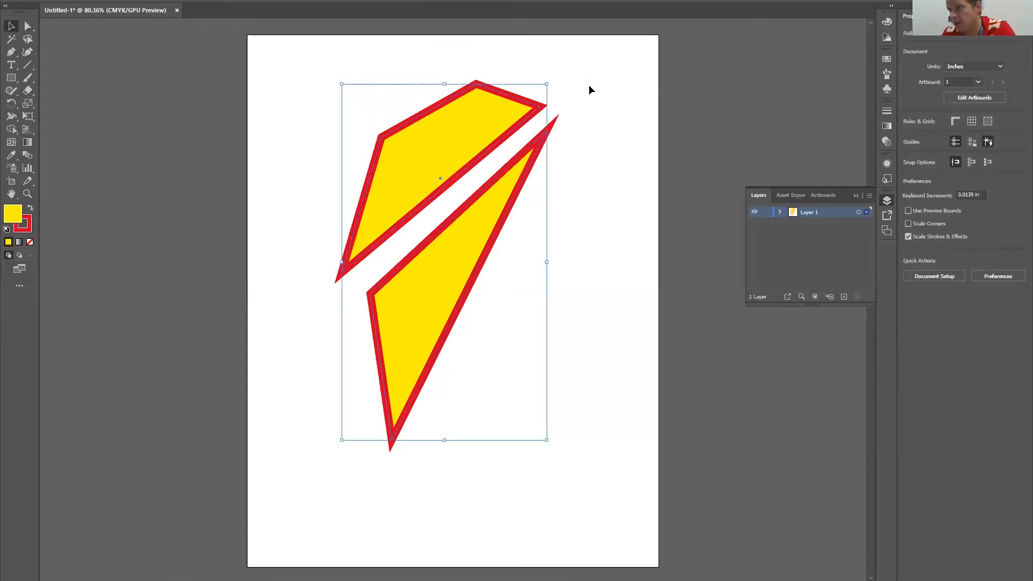
pyautogui.moveTo(548, 82); pyautogui.dragTo(481, 250)
pyautogui.moveTo(487, 446); pyautogui.dragTo(307, 361)
pyautogui.moveTo(458, 386); pyautogui.dragTo(495, 250)
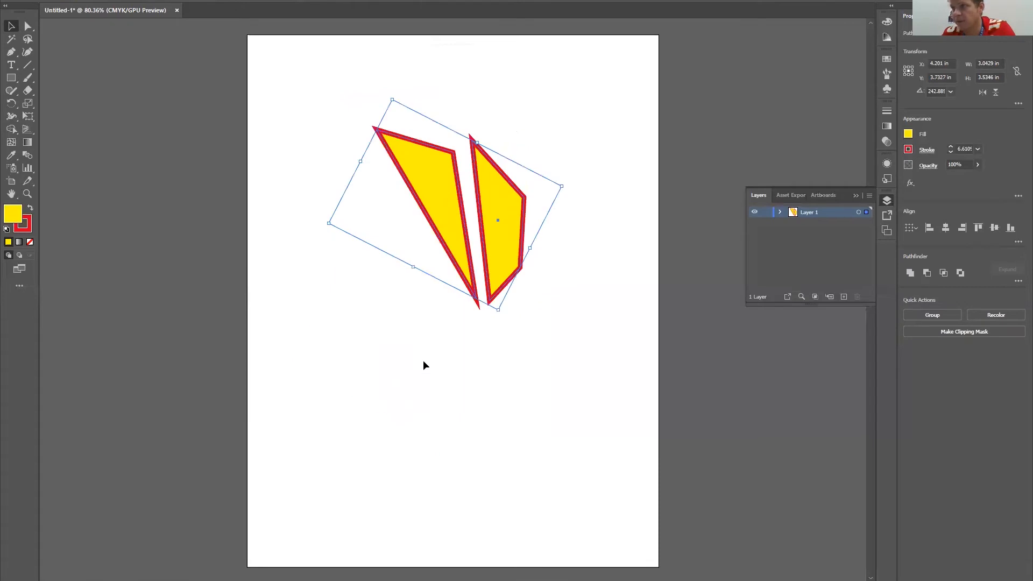
# - Move the triangle's upper-left anchor outward to about X 1.51, Y 4.27 in
pyautogui.click(423, 360)
pyautogui.press('a')
pyautogui.click(417, 141)
pyautogui.click(376, 134)
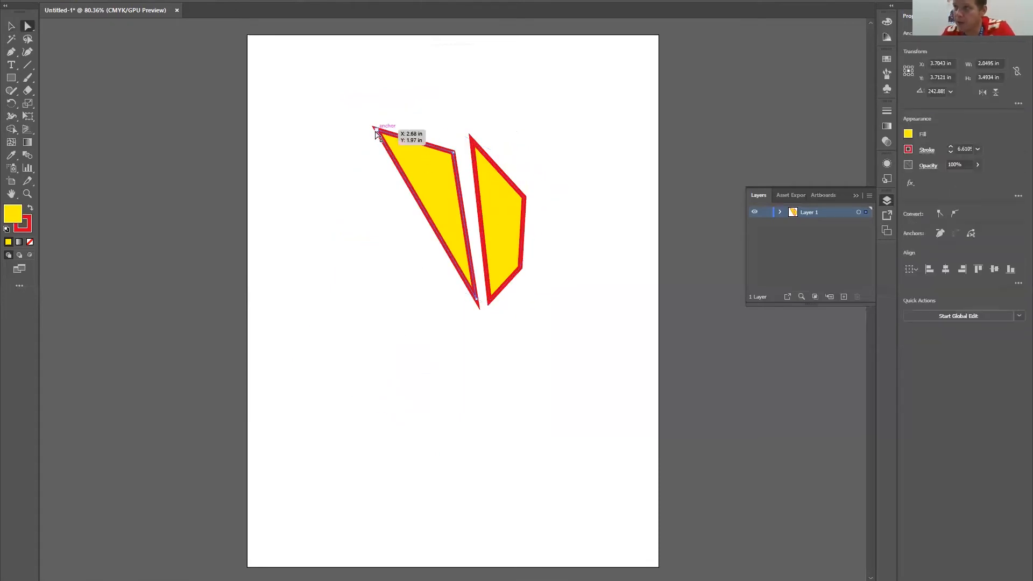
pyautogui.moveTo(381, 134); pyautogui.dragTo(318, 240)
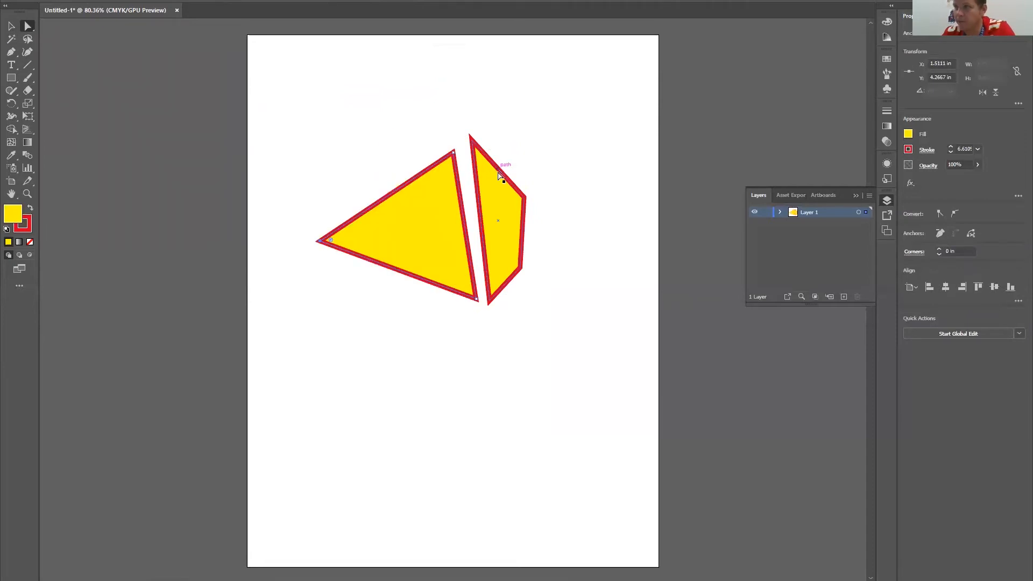
# - Select the triangle and the four-sided shape together and delete them from the artboard
pyautogui.click(11, 26)
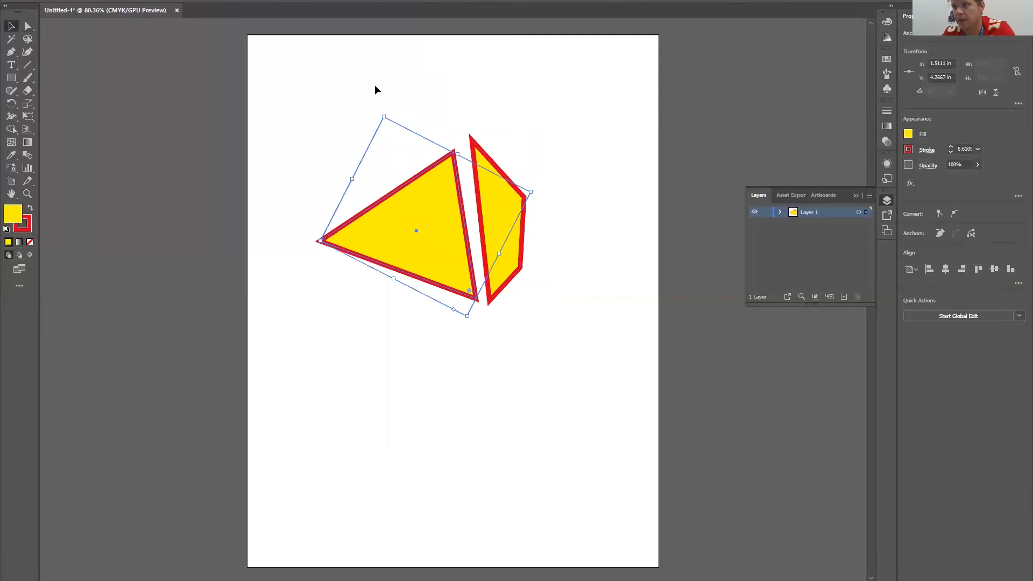
pyautogui.click(304, 199)
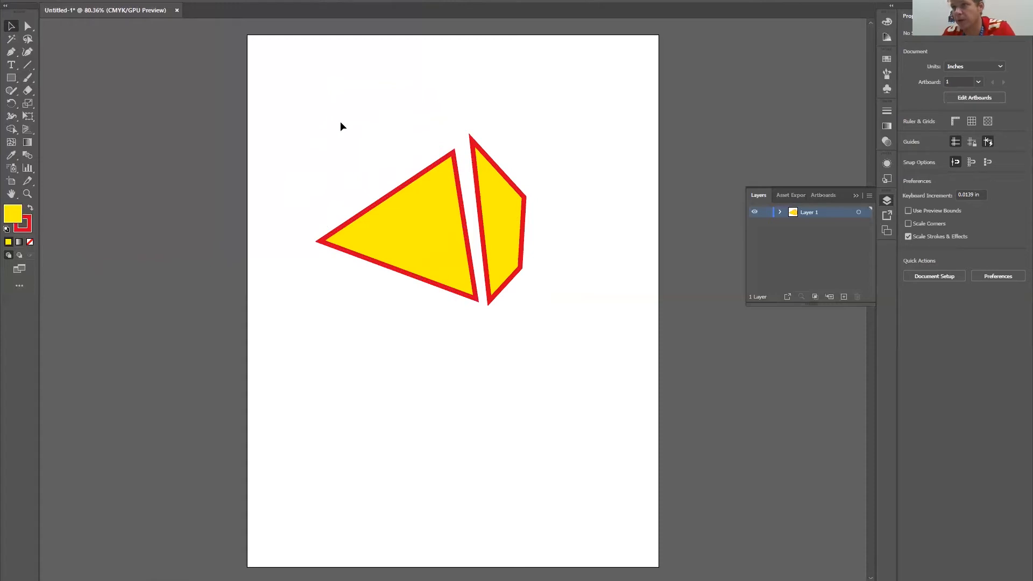
pyautogui.moveTo(343, 104); pyautogui.dragTo(586, 331)
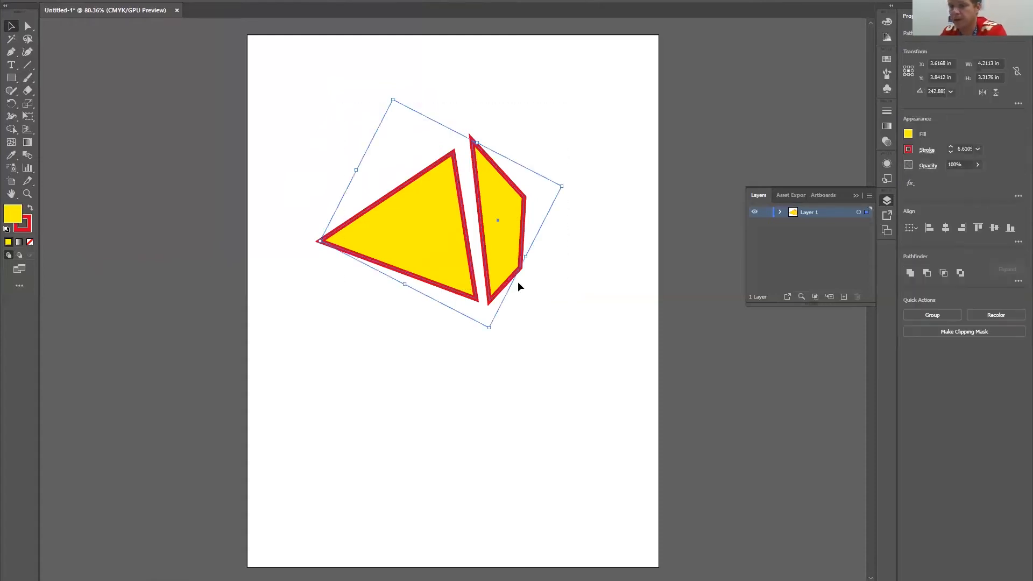
pyautogui.press('Delete')
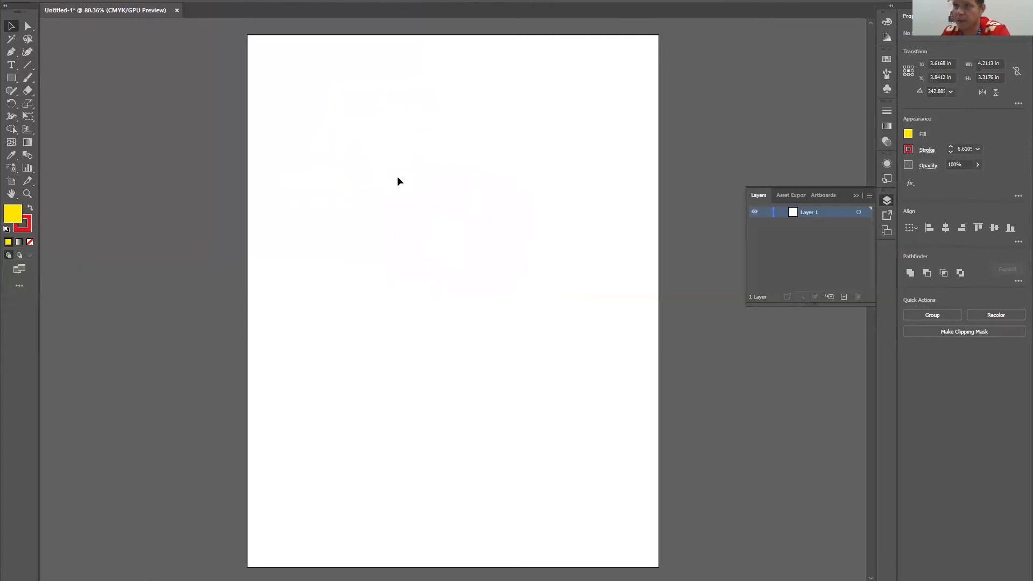
# - Draw four overlapping rectangles cascading down to the right from the artboard's upper middle, the last about 2.61 x 3.16 in
pyautogui.click(11, 79)
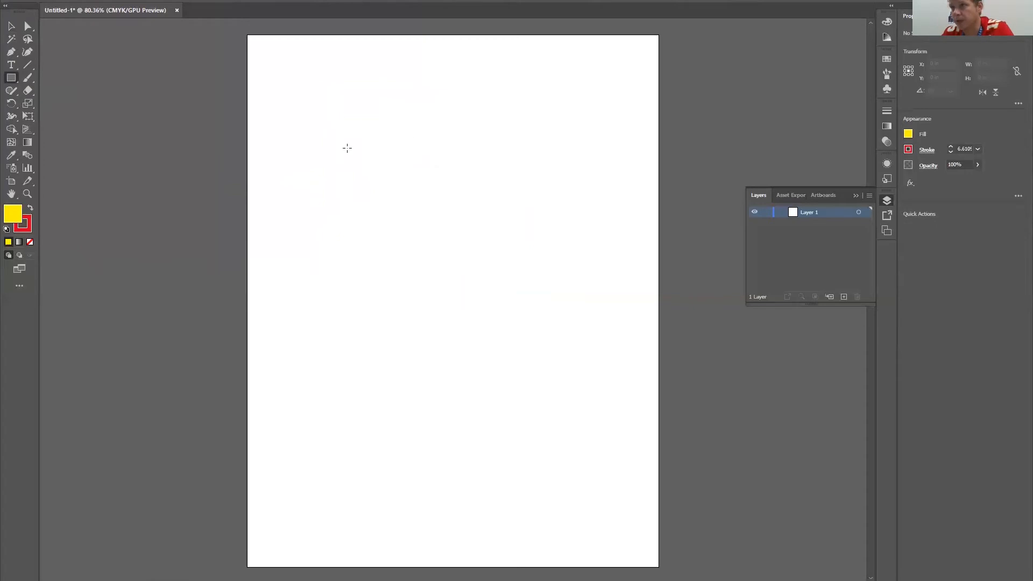
pyautogui.moveTo(367, 115); pyautogui.dragTo(555, 285)
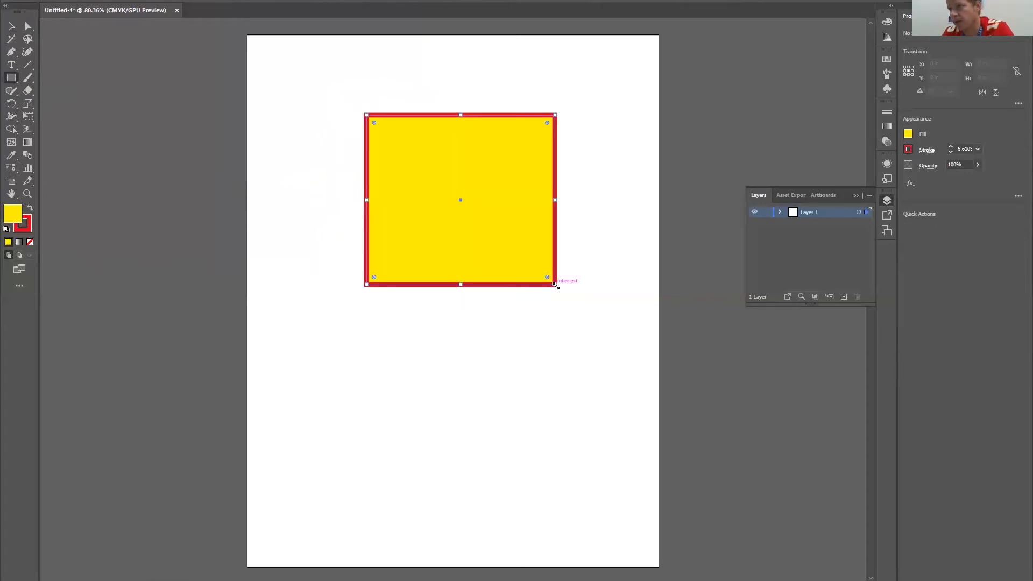
pyautogui.moveTo(414, 177); pyautogui.dragTo(555, 314)
pyautogui.moveTo(438, 236); pyautogui.dragTo(575, 375)
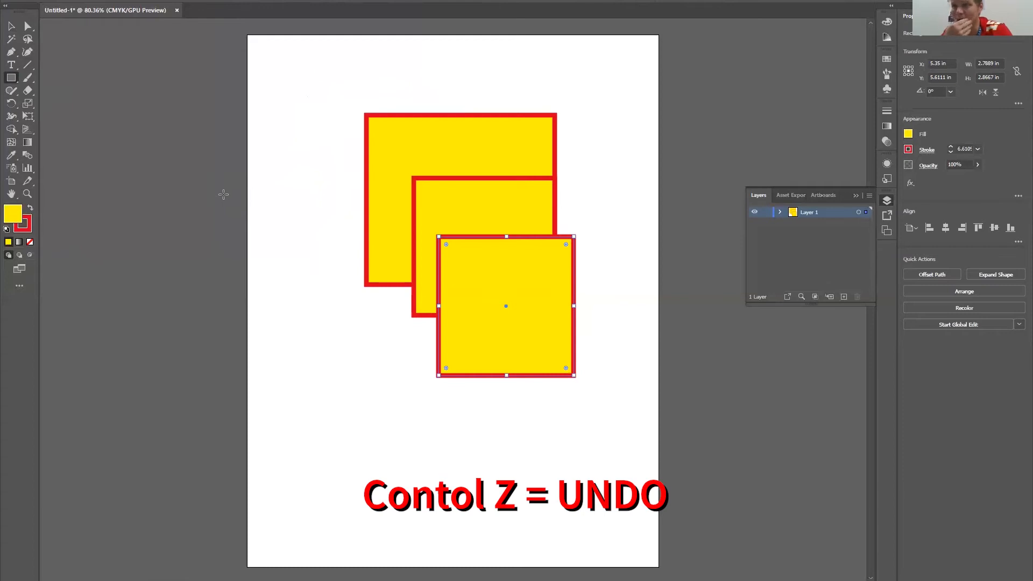
pyautogui.moveTo(485, 271); pyautogui.dragTo(612, 426)
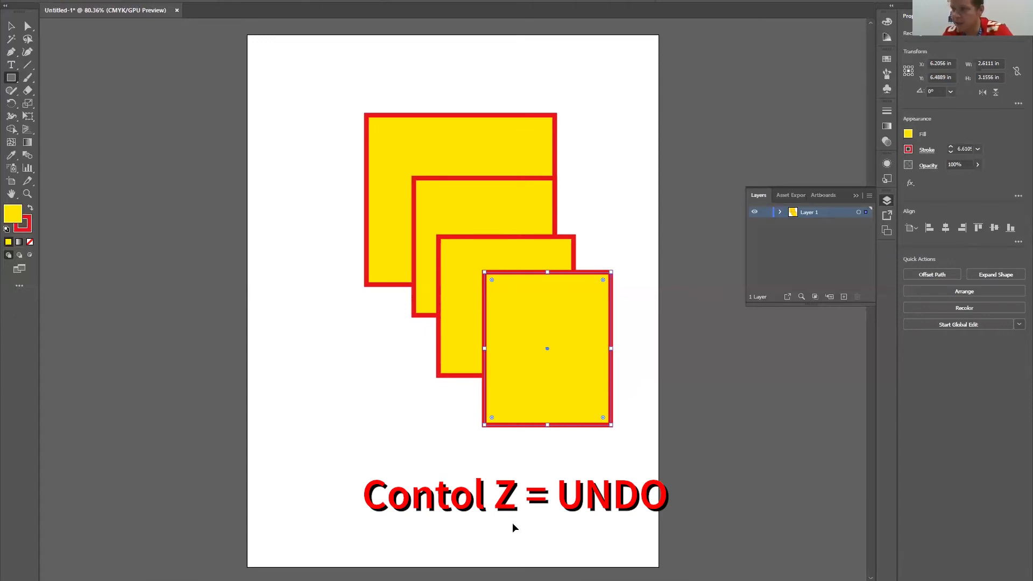
# - Undo the four overlapping rectangles one at a time
pyautogui.hotkey('ctrl', 'z')
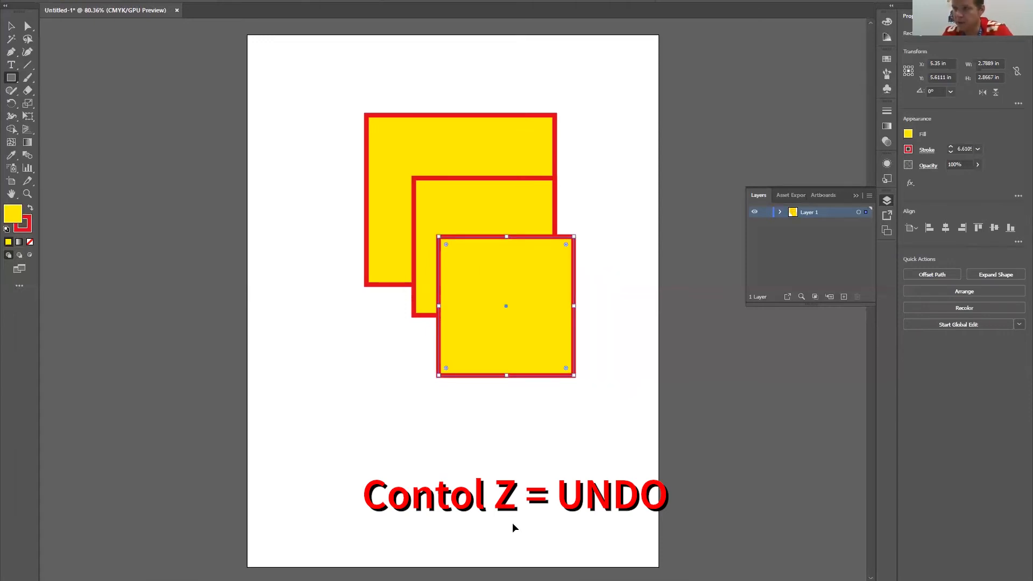
pyautogui.hotkey('ctrl', 'z')
pyautogui.hotkey('ctrl', 'z')
pyautogui.hotkey('ctrl', 'z')
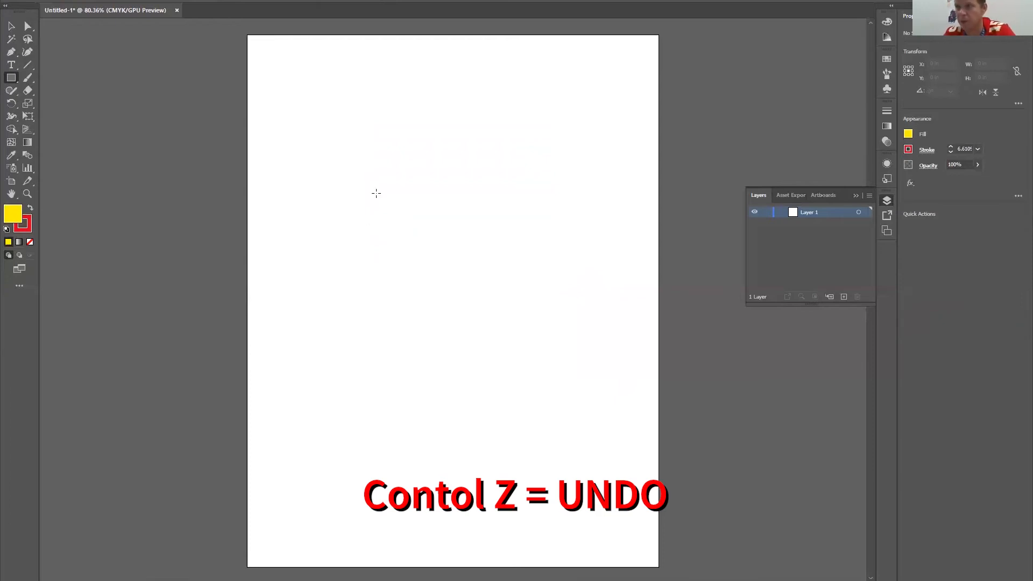
# - Undo all earlier deletions, transformations, colours and drawn polygons, back to the new document's blank starting state
pyautogui.hotkey('ctrl', 'z')
pyautogui.hotkey('ctrl', 'z')
pyautogui.hotkey('ctrl', 'z')
pyautogui.hotkey('ctrl', 'z')
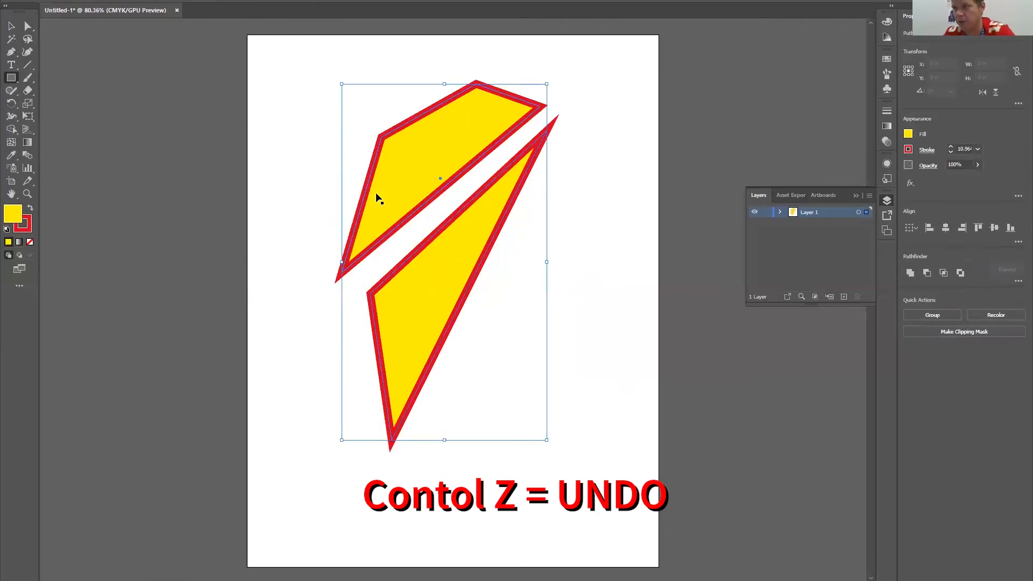
pyautogui.hotkey('ctrl', 'z')
pyautogui.hotkey('ctrl', 'z')
pyautogui.hotkey('ctrl', 'z')
pyautogui.hotkey('ctrl', 'z')
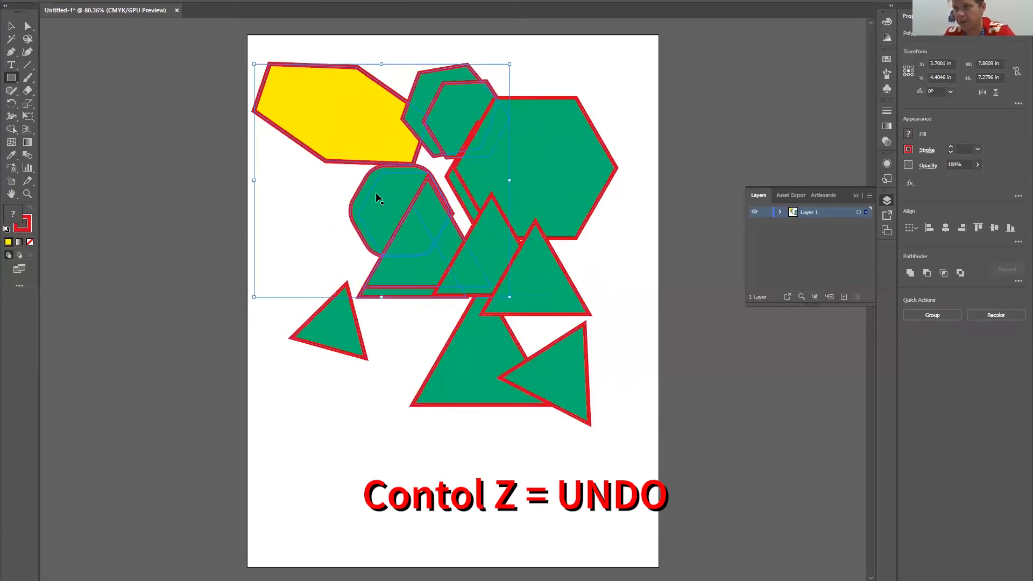
pyautogui.hotkey('ctrl', 'z')
pyautogui.hotkey('ctrl', 'z')
pyautogui.hotkey('ctrl', 'z')
pyautogui.hotkey('ctrl', 'z')
pyautogui.hotkey('ctrl', 'z')
pyautogui.hotkey('ctrl', 'z')
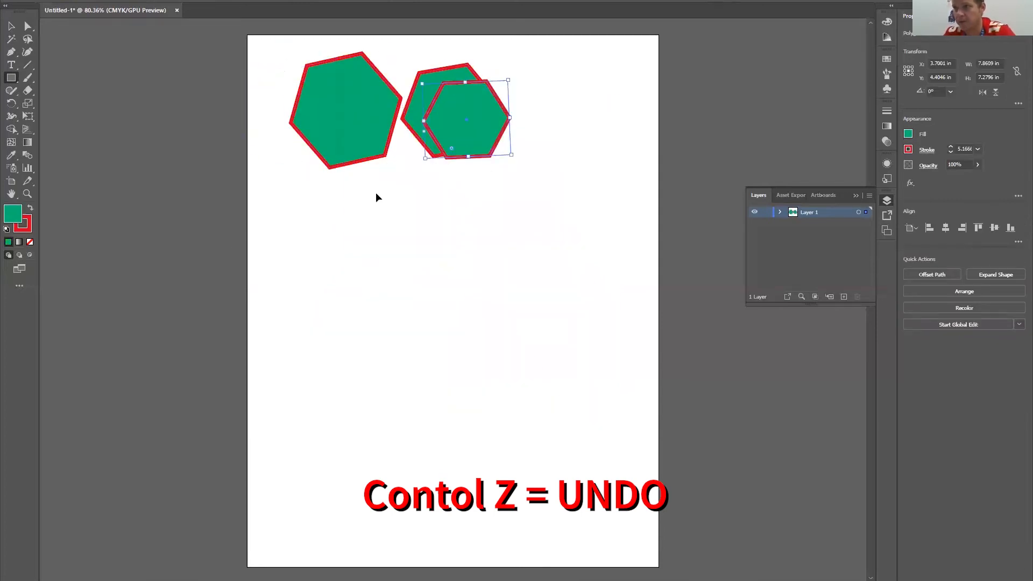
pyautogui.hotkey('ctrl', 'z')
pyautogui.hotkey('ctrl', 'z')
pyautogui.hotkey('ctrl', 'z')
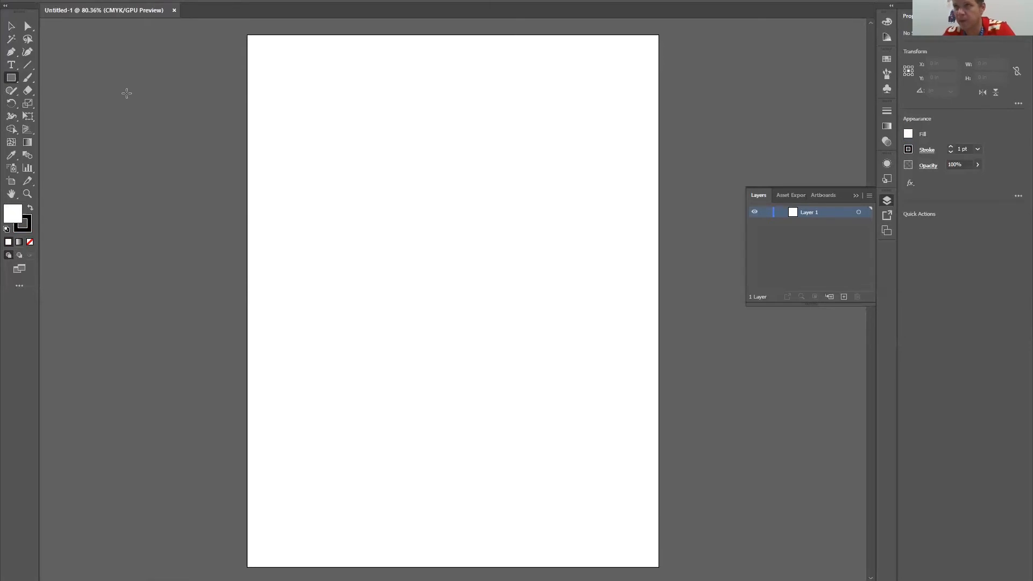
# - Draw a green rectangle with a yellow stroke, about 3.06 x 3.13 in, and a second one about 2.76 x 2.96 in overlapping its lower-right corner
pyautogui.moveTo(384, 141); pyautogui.dragTo(533, 293)
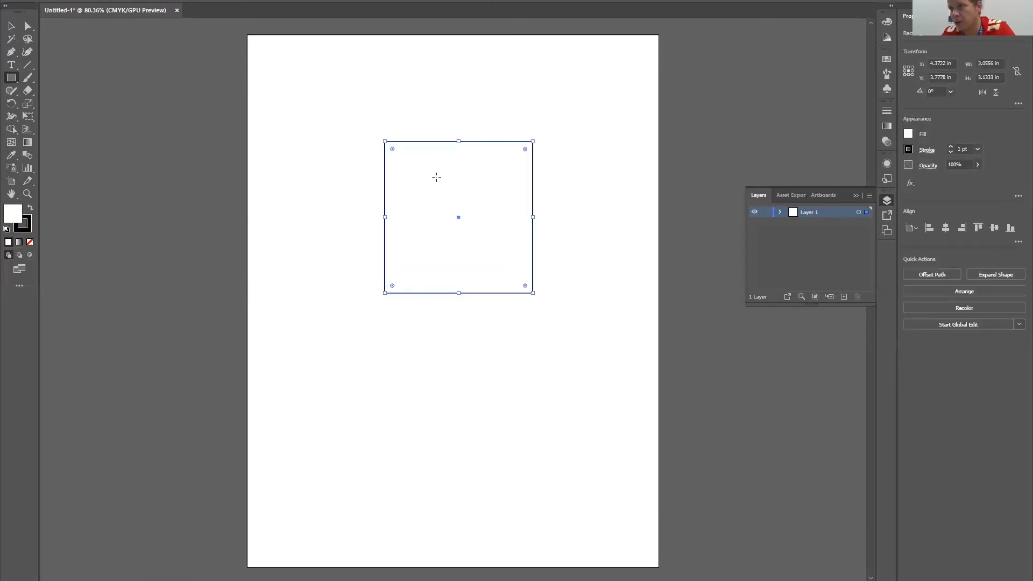
pyautogui.click(58, 0)
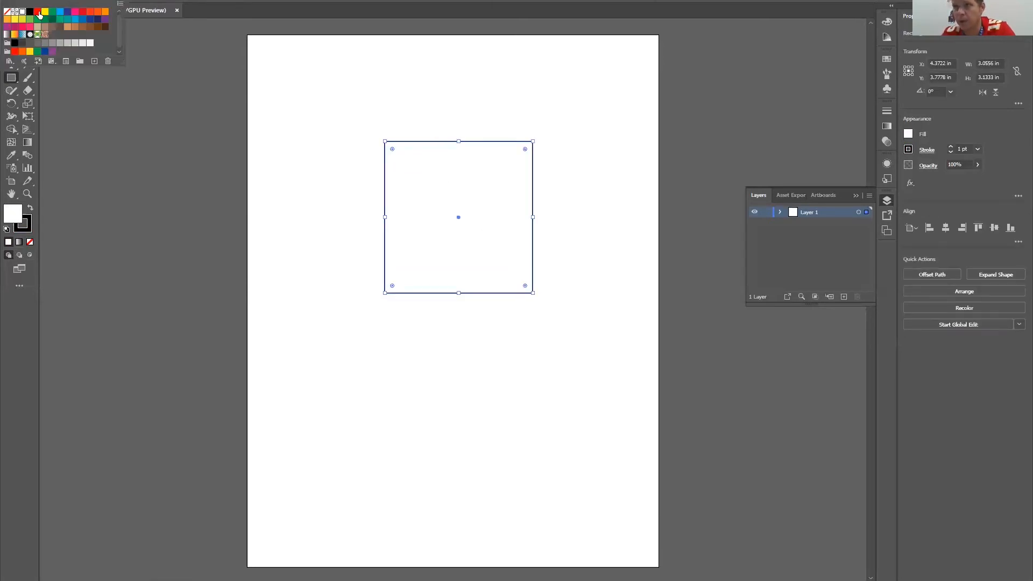
pyautogui.click(38, 11)
pyautogui.click(37, 19)
pyautogui.click(90, 0)
pyautogui.click(45, 15)
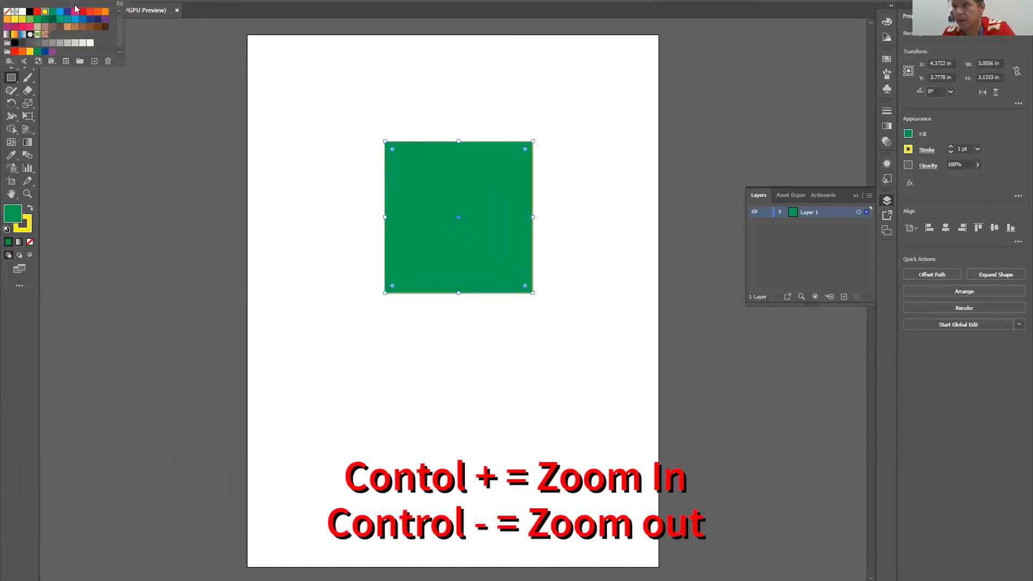
pyautogui.moveTo(431, 203); pyautogui.dragTo(565, 347)
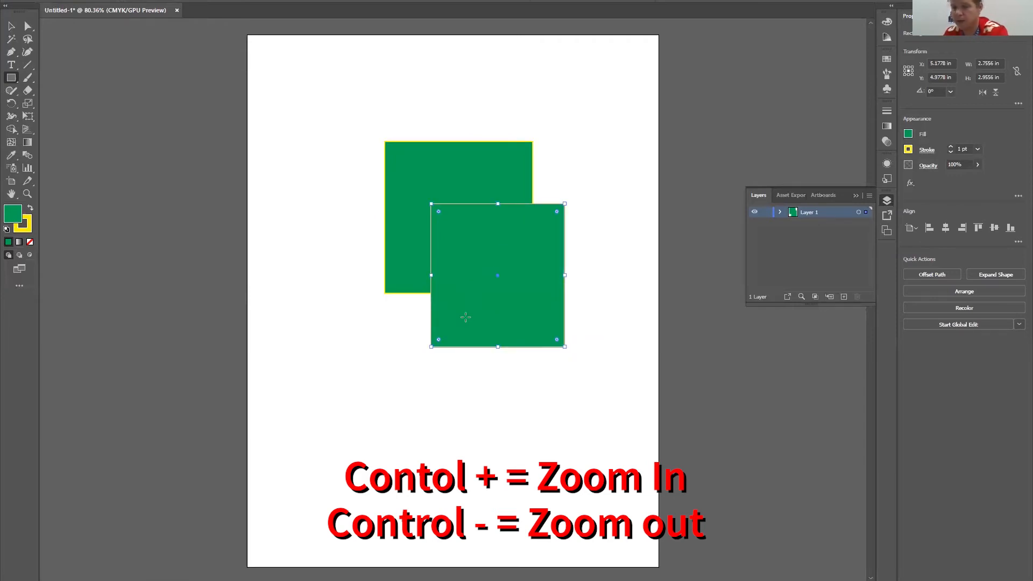
# - Zoom in on the two overlapping green rectangles to 200%
pyautogui.hotkey('ctrl', '=')
pyautogui.hotkey('ctrl', '=')
pyautogui.hotkey('ctrl', '=')
pyautogui.hotkey('ctrl', '=')
pyautogui.hotkey('ctrl', '=')
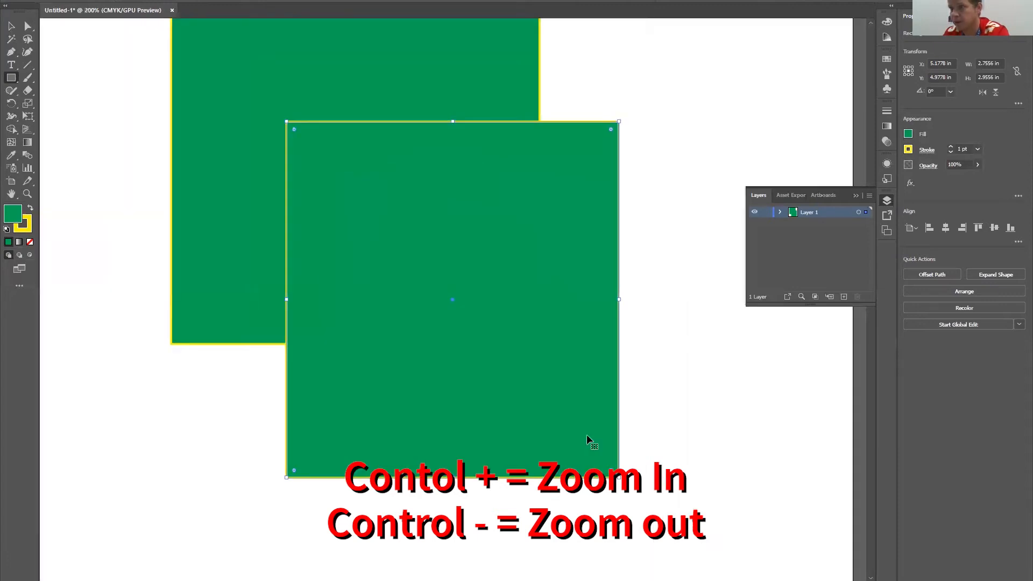
# - Zoom out from and back in on the two overlapping green rectangles several times, finishing at 150%
pyautogui.hotkey('ctrl', '-')
pyautogui.hotkey('ctrl', '-')
pyautogui.hotkey('ctrl', '-')
pyautogui.hotkey('ctrl', '-')
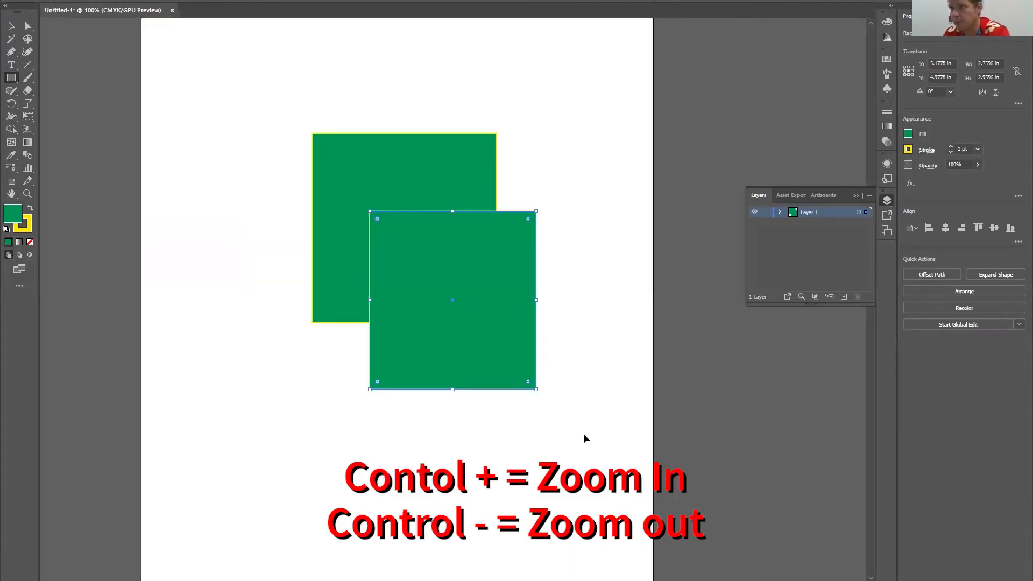
pyautogui.hotkey('ctrl', '=')
pyautogui.hotkey('ctrl', '=')
pyautogui.hotkey('ctrl', '=')
pyautogui.hotkey('ctrl', '=')
pyautogui.hotkey('ctrl', '-')
pyautogui.hotkey('ctrl', '-')
pyautogui.hotkey('ctrl', '-')
pyautogui.hotkey('ctrl', '-')
pyautogui.hotkey('ctrl', '-')
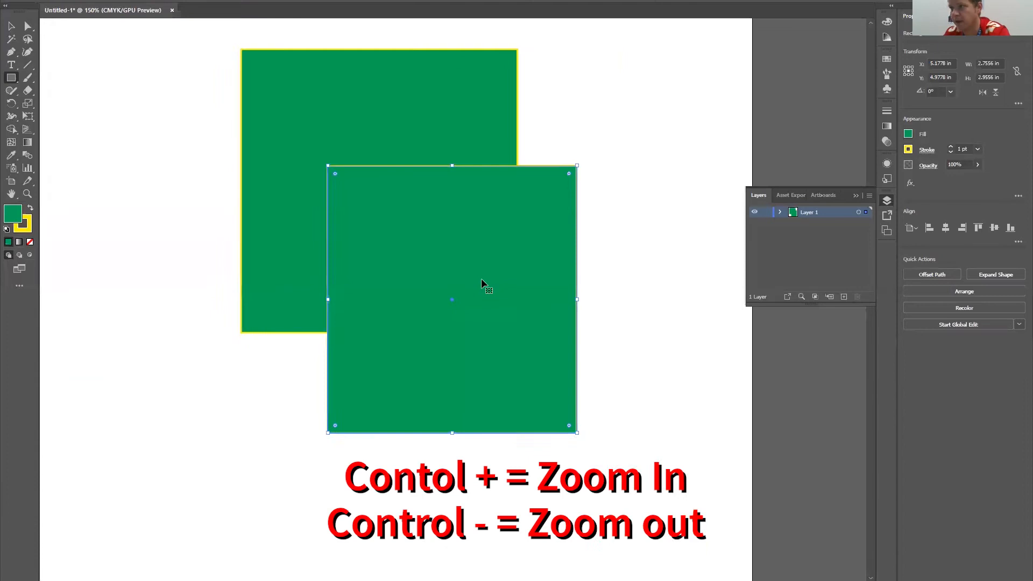
pyautogui.hotkey('ctrl', '=')
pyautogui.hotkey('ctrl', '=')
pyautogui.hotkey('ctrl', '=')
pyautogui.hotkey('ctrl', '-')
pyautogui.hotkey('ctrl', '-')
pyautogui.hotkey('ctrl', '-')
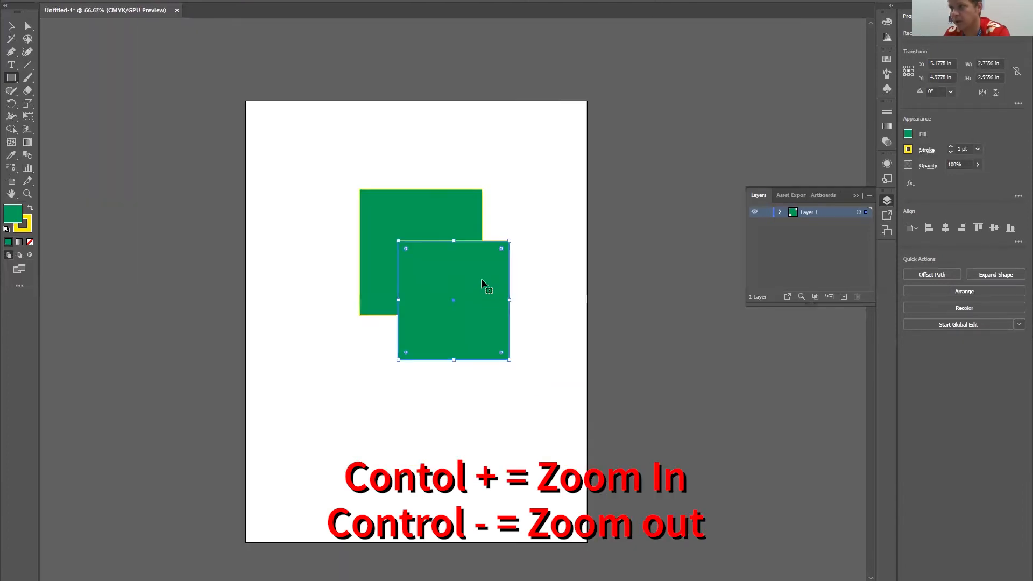
pyautogui.hotkey('ctrl', '=')
pyautogui.hotkey('ctrl', '=')
# - Pan the view vertically and horizontally around the two rectangles, and fit the whole artboard in the window
pyautogui.scroll(-1, 352, 171)
pyautogui.scroll(2, 352, 171)
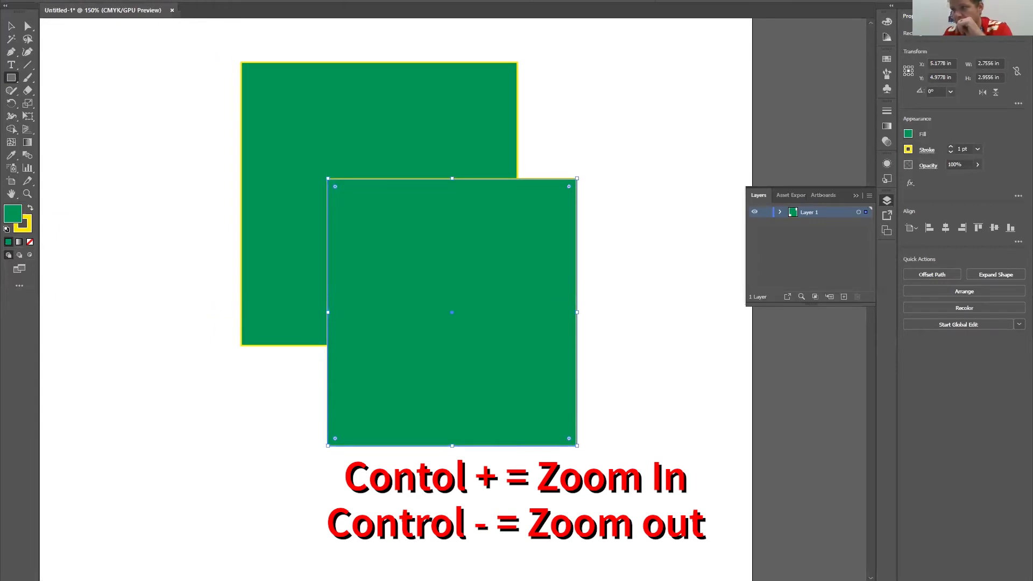
pyautogui.hscroll(-10, 509, 477)
pyautogui.hscroll(10, 509, 478)
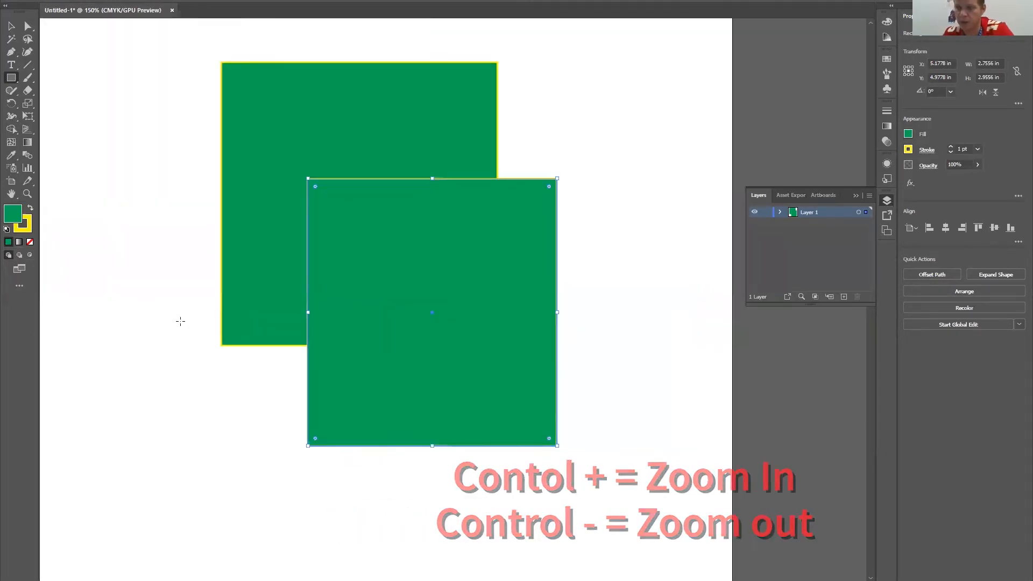
pyautogui.hscroll(-8, 181, 321)
pyautogui.hscroll(6, 180, 321)
pyautogui.scroll(-5, 181, 321)
pyautogui.scroll(3, 180, 321)
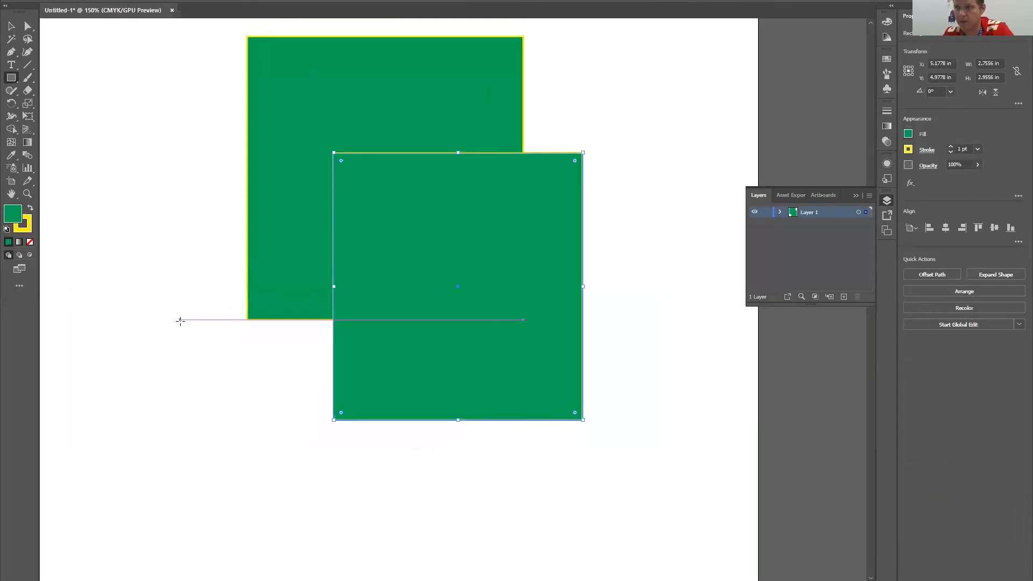
pyautogui.hscroll(-8, 180, 321)
pyautogui.hscroll(6, 180, 321)
pyautogui.scroll(-7, 180, 321)
pyautogui.scroll(15, 180, 321)
pyautogui.scroll(-5, 180, 322)
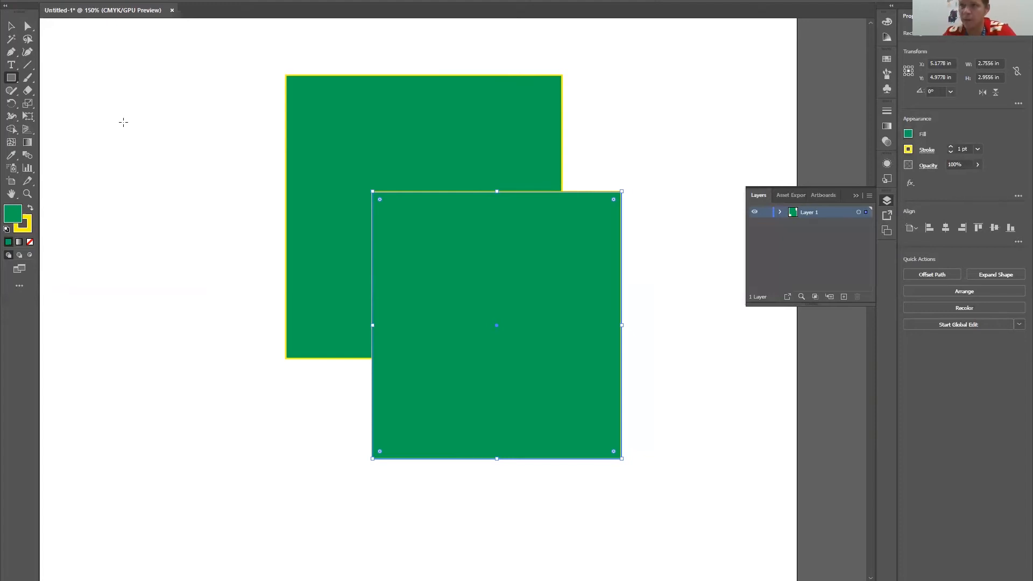
pyautogui.hotkey('ctrl', '0')
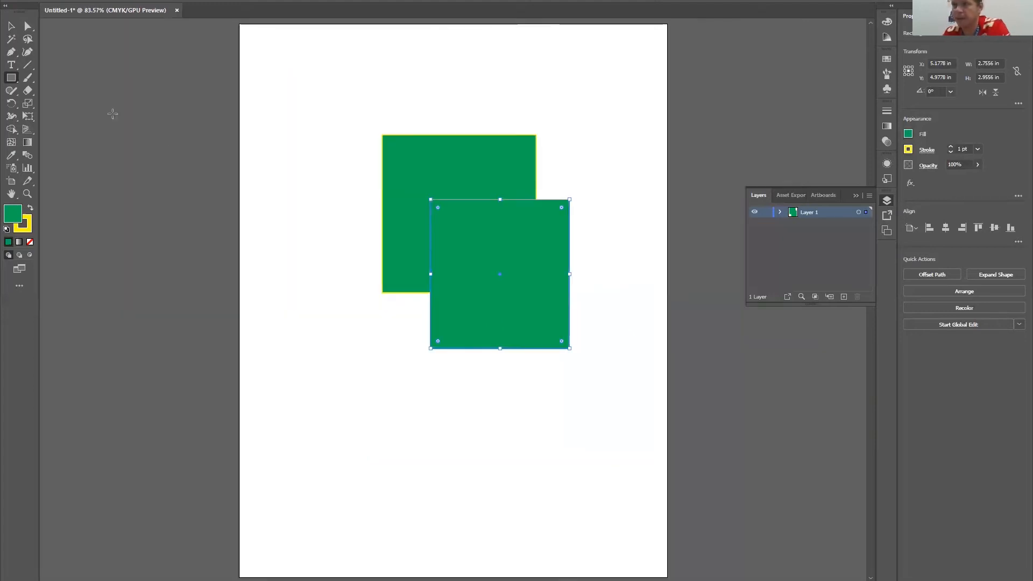
# - Select both green rectangles and delete them from the artboard
pyautogui.press('v')
pyautogui.moveTo(354, 98); pyautogui.dragTo(576, 303)
pyautogui.press('Delete')
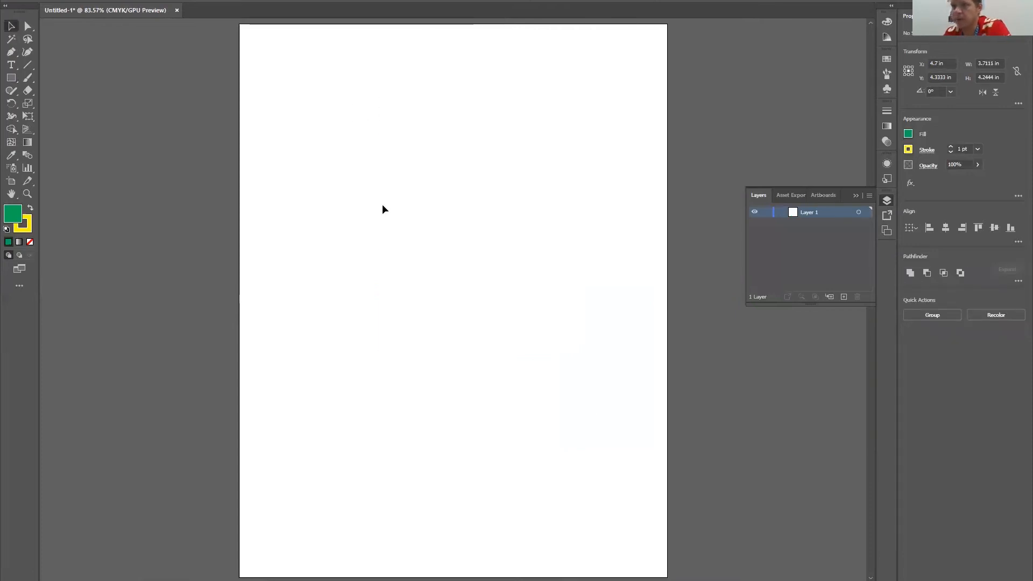
# - Draw a green five-pointed star about 4.01 x 3.84 in on the upper half of the page with the Star tool
pyautogui.click(12, 81)
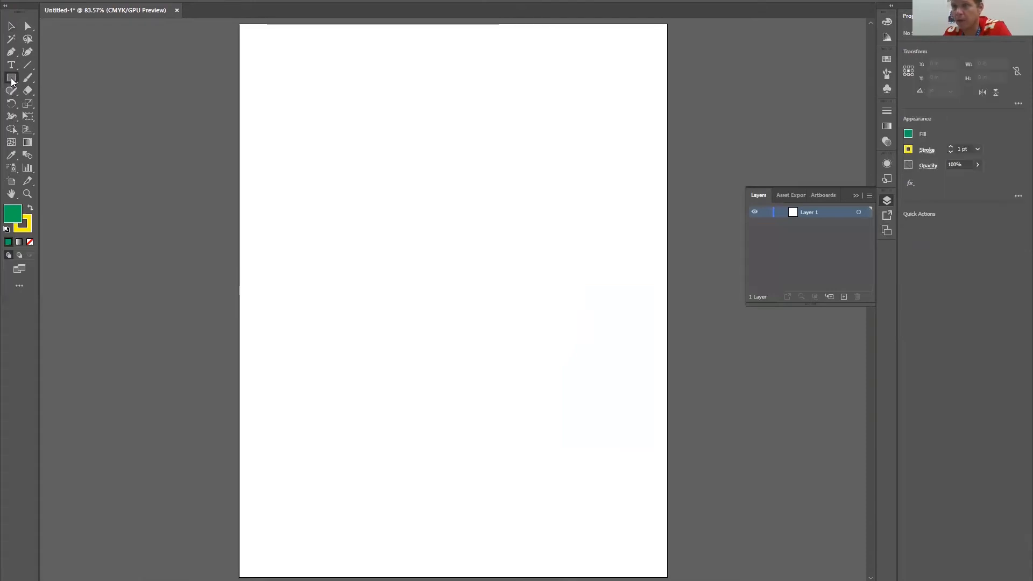
pyautogui.click(11, 80)
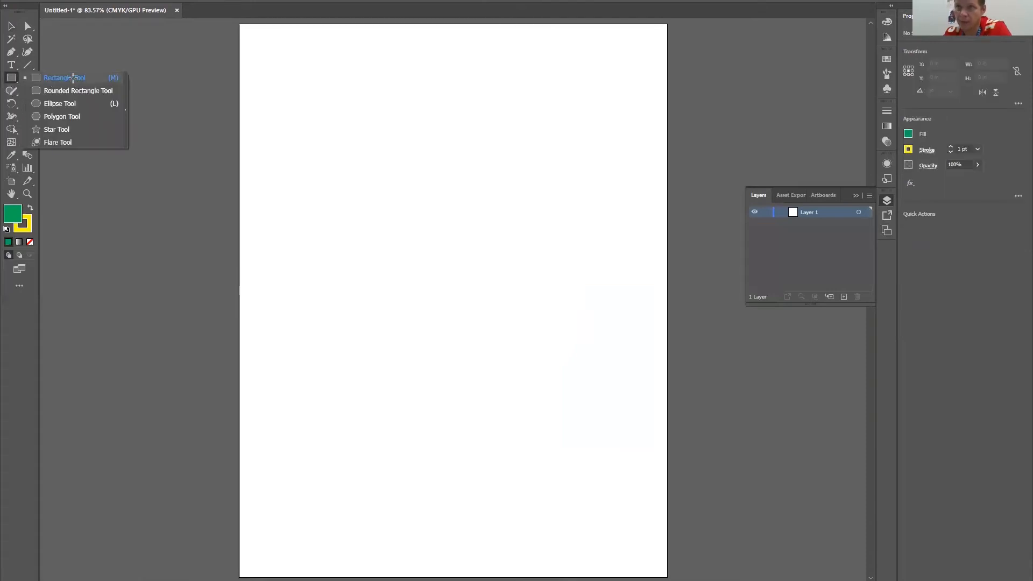
pyautogui.click(74, 78)
pyautogui.click(11, 80)
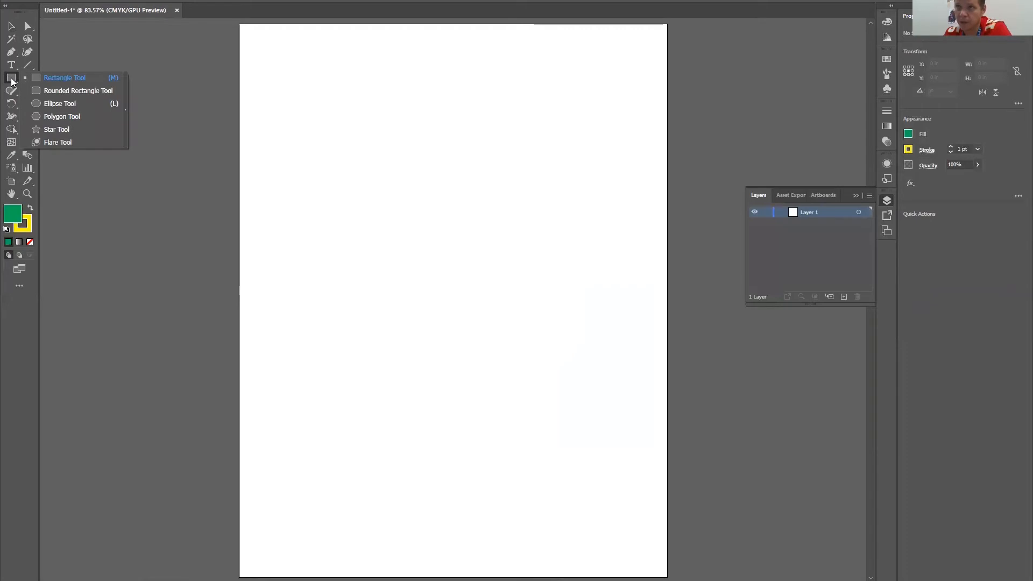
pyautogui.click(57, 129)
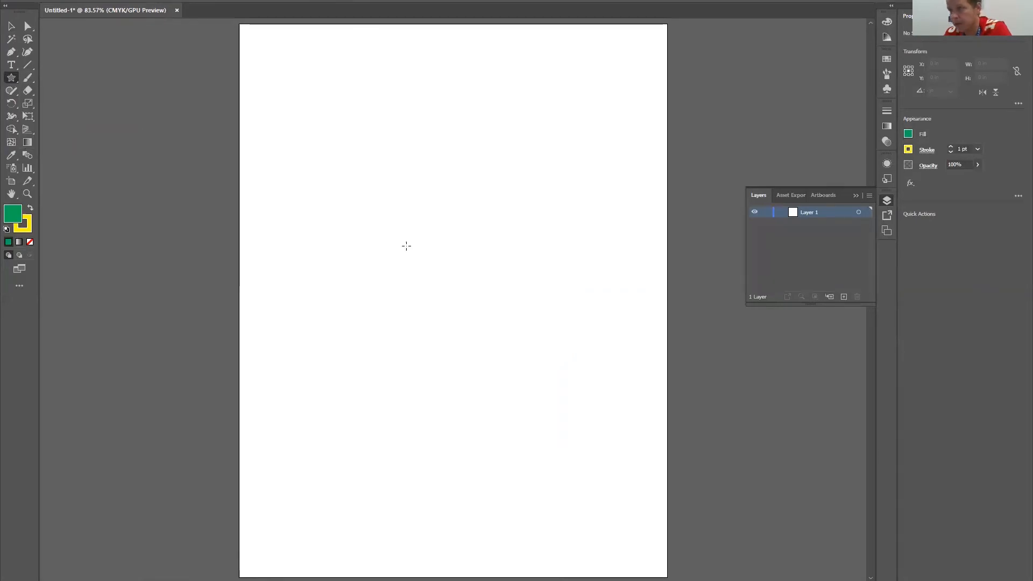
pyautogui.moveTo(449, 193); pyautogui.dragTo(388, 279)
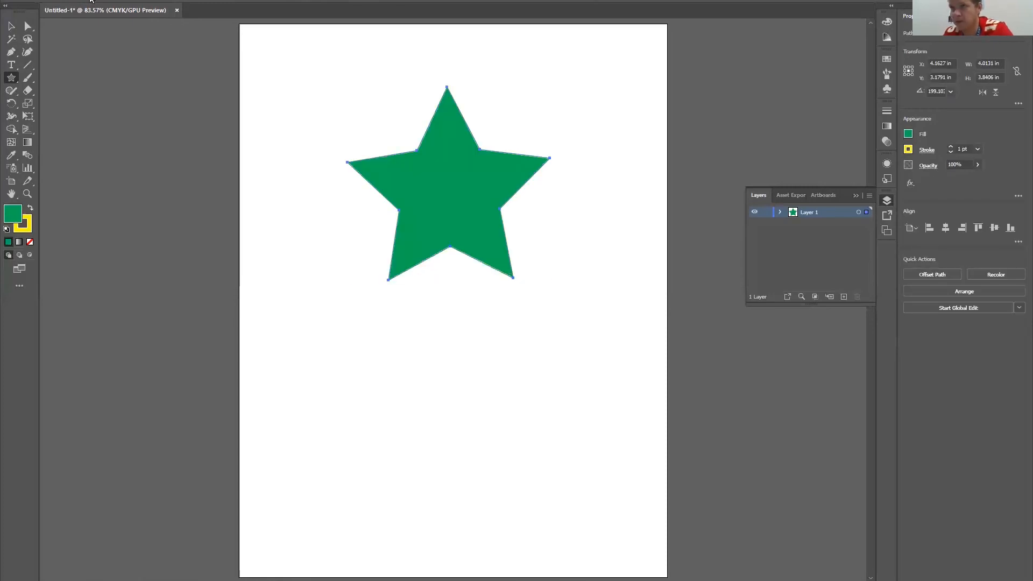
# - Fill the star with CMYK Yellow and draw three smaller yellow stars around its lower side, the lowest about 2.42 x 2.29 in
pyautogui.click(69, 1)
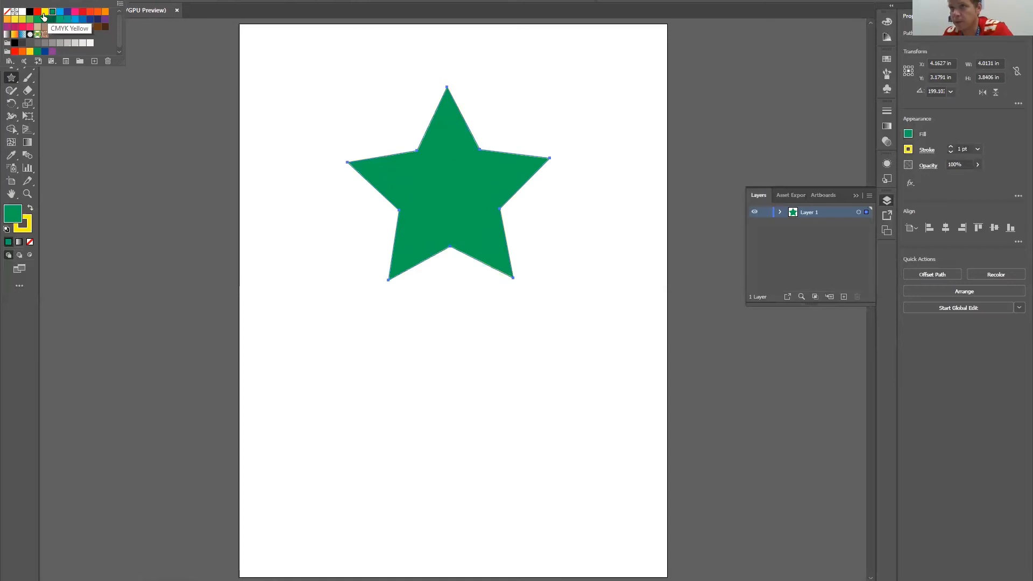
pyautogui.click(45, 11)
pyautogui.press('Escape')
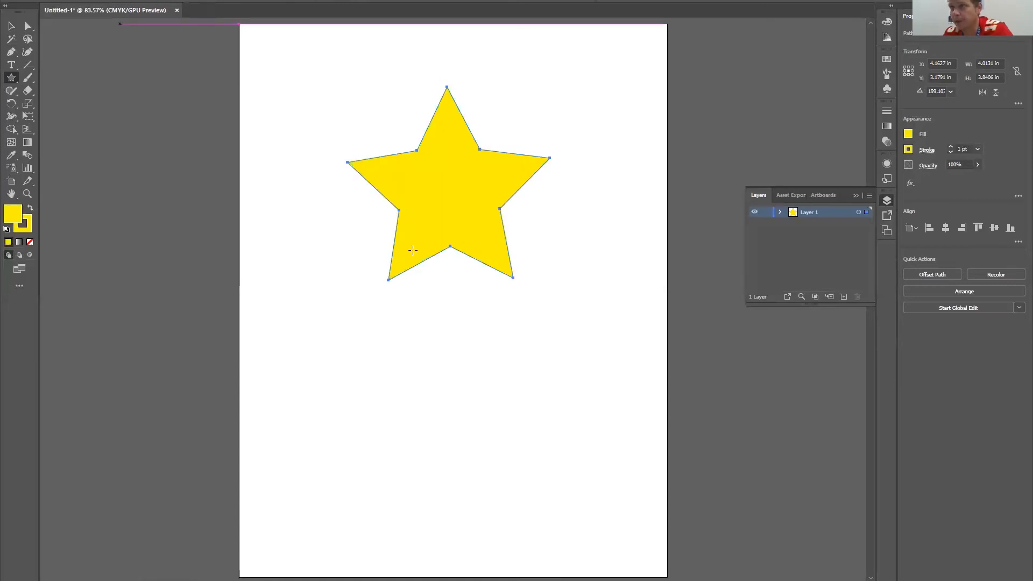
pyautogui.moveTo(352, 240); pyautogui.dragTo(402, 290)
pyautogui.moveTo(473, 323); pyautogui.dragTo(504, 379)
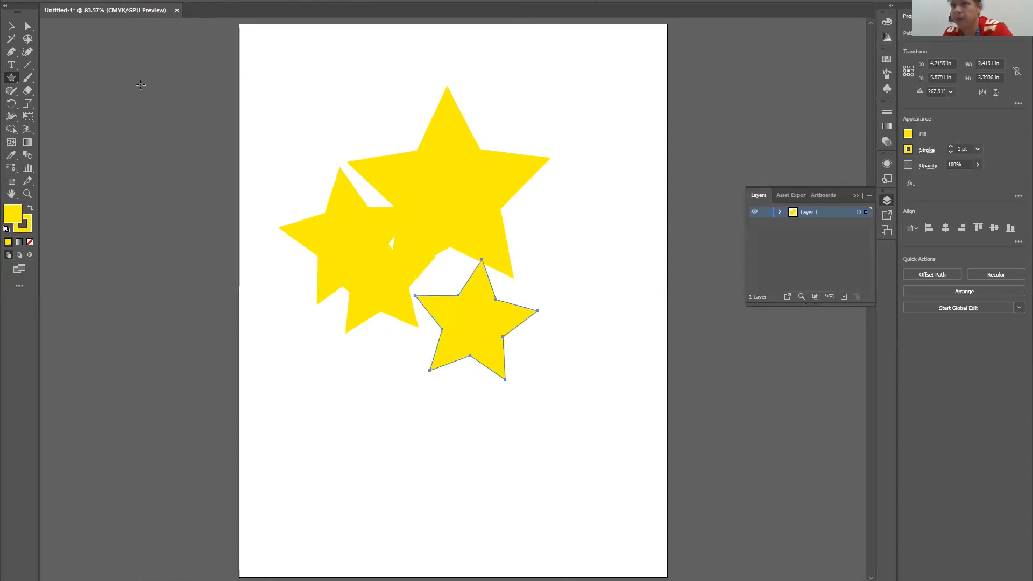
# - Give the lowest star a red stroke and delete the other three yellow stars
pyautogui.click(101, 0)
pyautogui.click(37, 12)
pyautogui.click(242, 1)
pyautogui.click(11, 27)
pyautogui.click(207, 109)
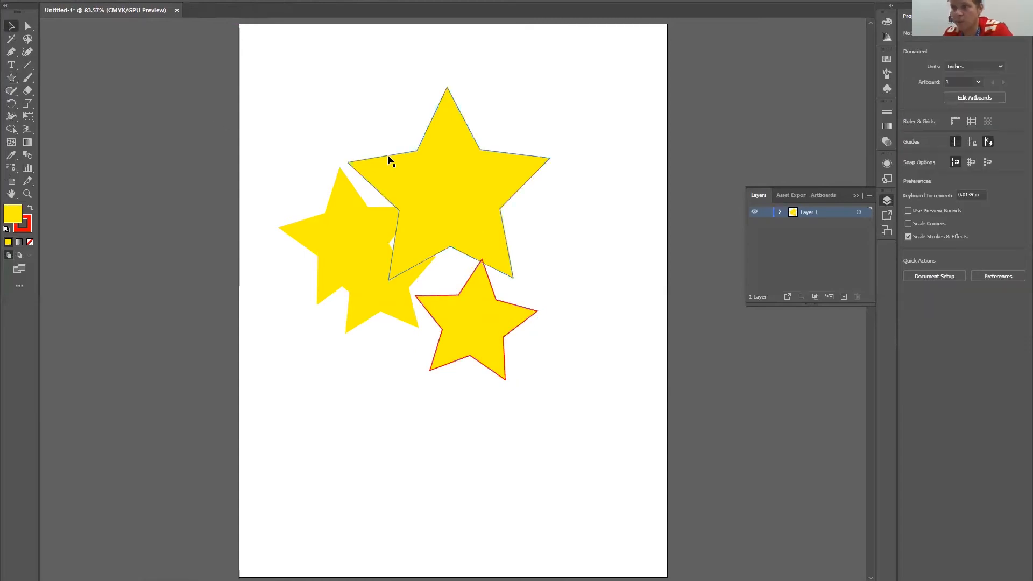
pyautogui.moveTo(274, 77); pyautogui.dragTo(447, 254)
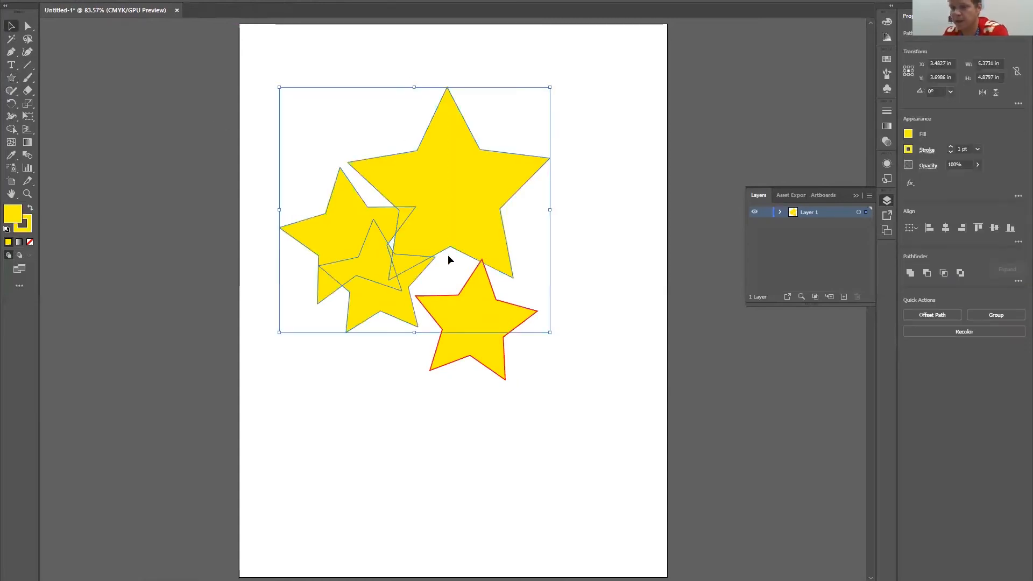
pyautogui.press('Delete')
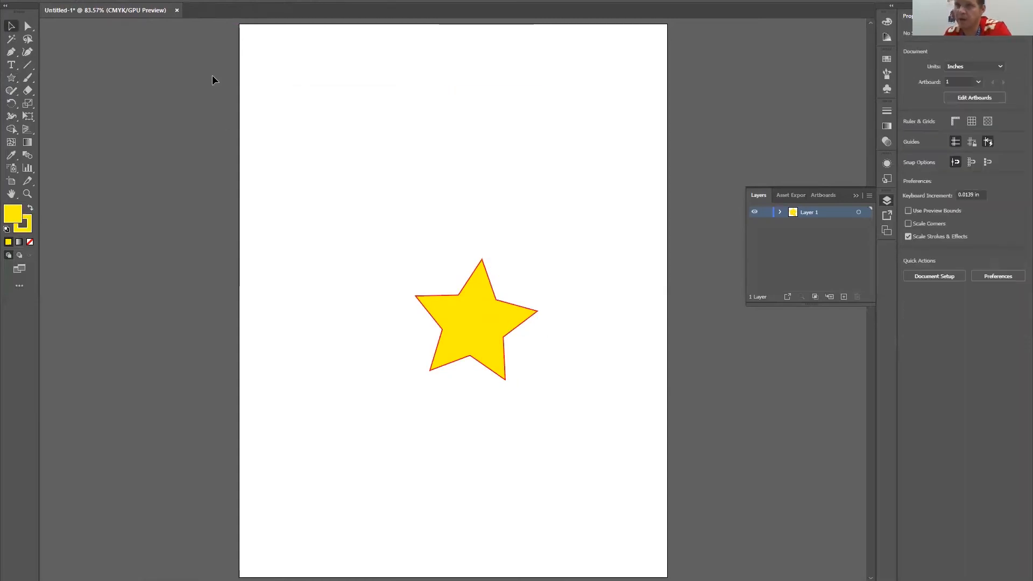
# - Create a 14-point star with radii of 1.2816 in and 0.6408 in above the red-outlined star
pyautogui.click(11, 79)
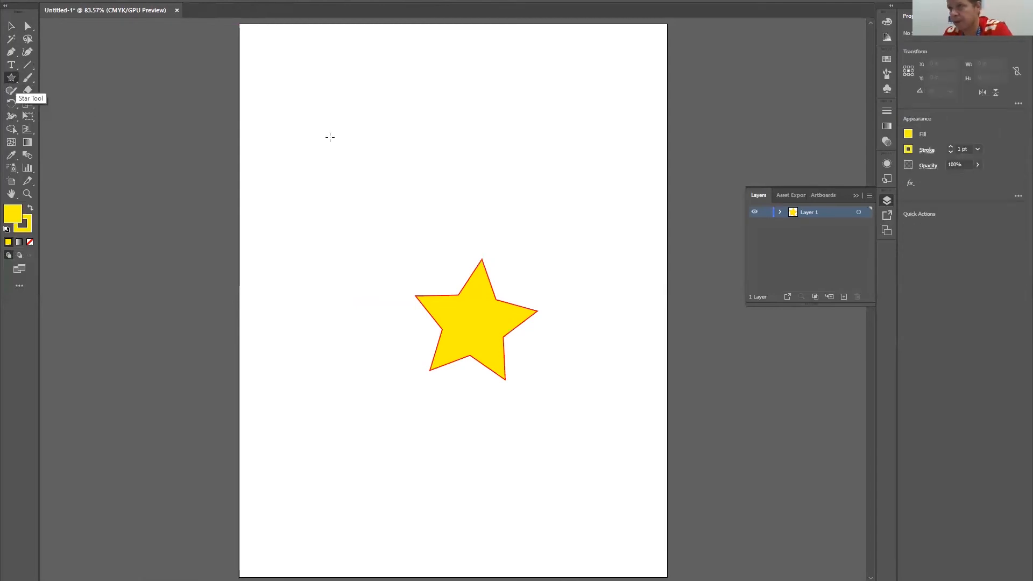
pyautogui.click(429, 204)
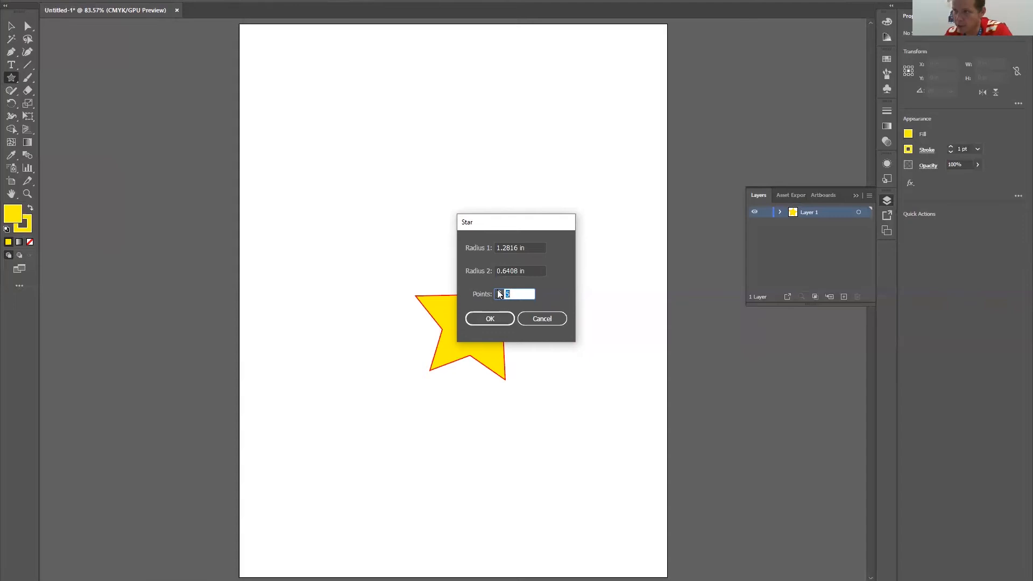
pyautogui.write('14')
pyautogui.click(490, 319)
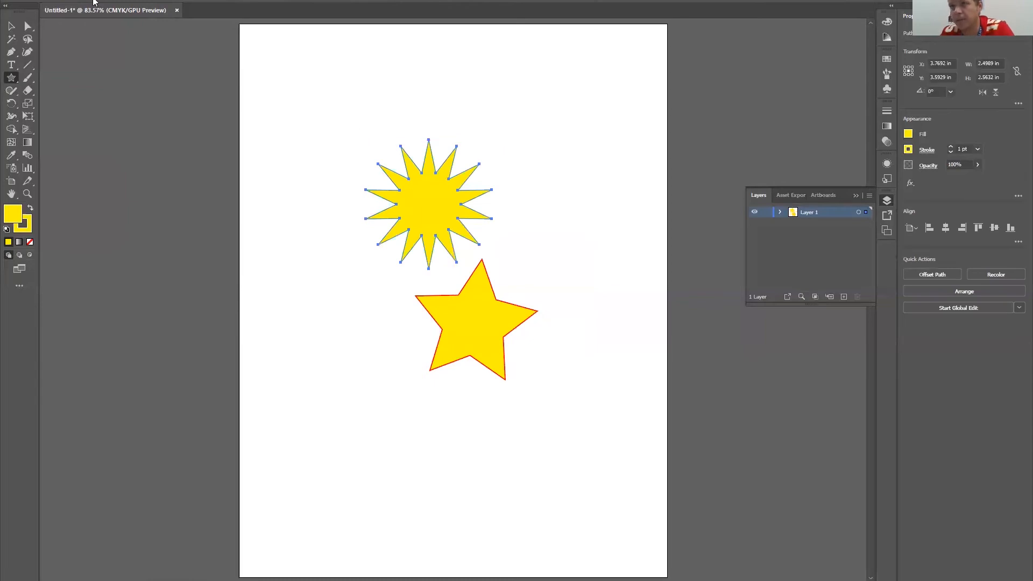
# - Give the 14-point star a red stroke and enlarge it to about 4.93 x 5.05 in
pyautogui.click(37, 12)
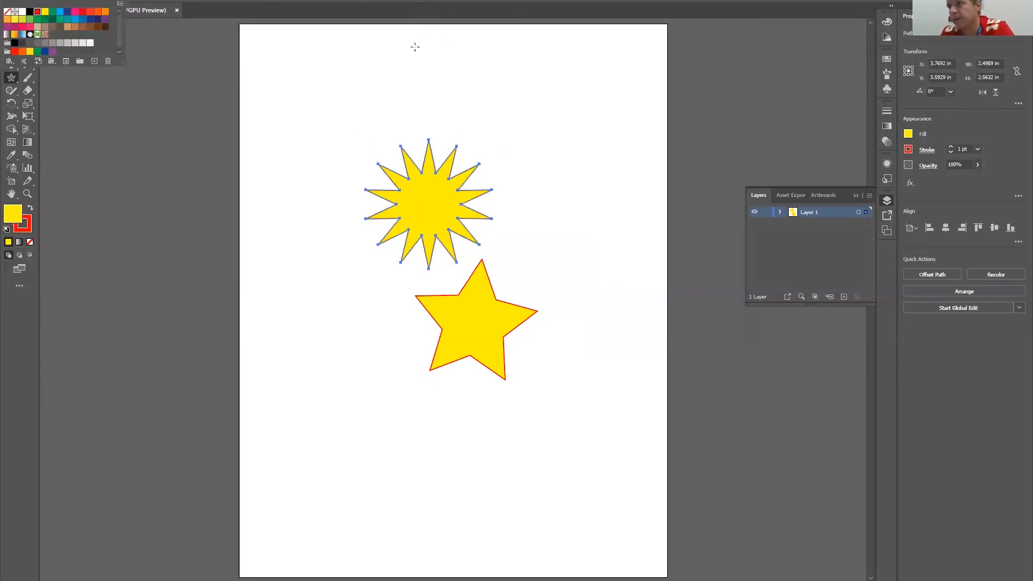
pyautogui.press('Escape')
pyautogui.press('v')
pyautogui.press('Return')
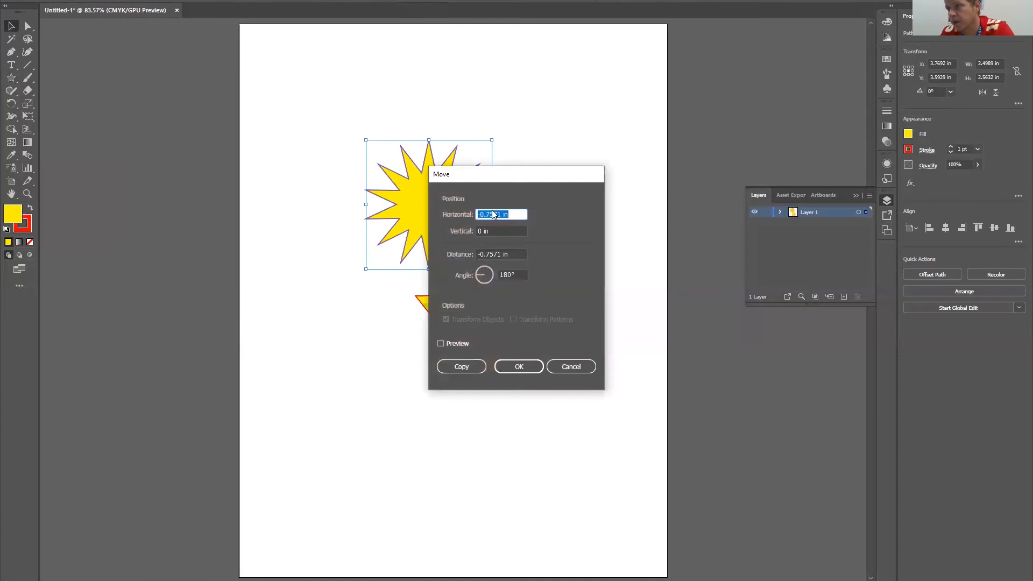
pyautogui.click(567, 371)
pyautogui.moveTo(492, 270); pyautogui.dragTo(278, 117)
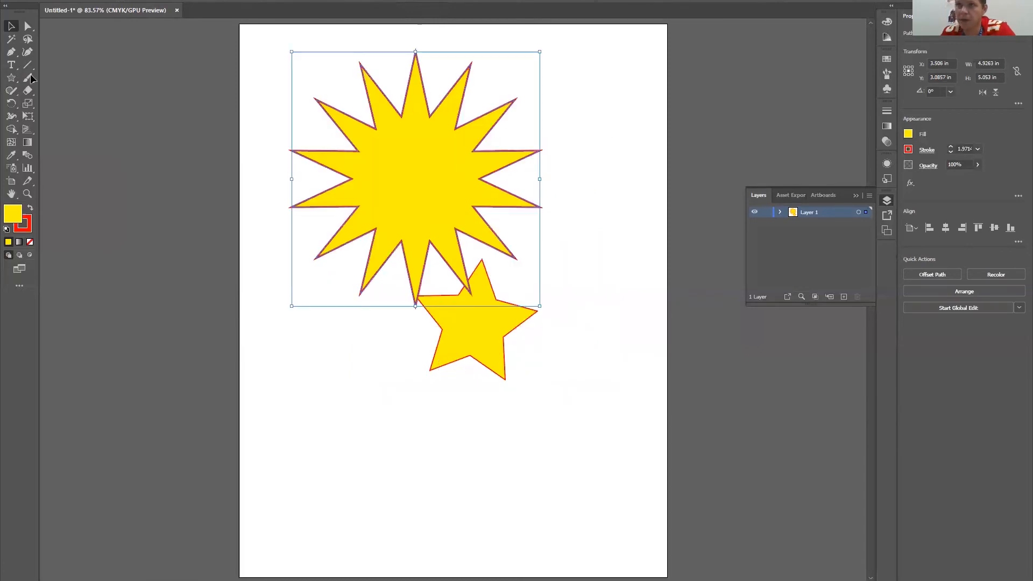
# - Create another 14-point star with radii of 1.2816 in and 0.6408 in beside the large one, at the page's right edge
pyautogui.click(11, 78)
pyautogui.click(628, 220)
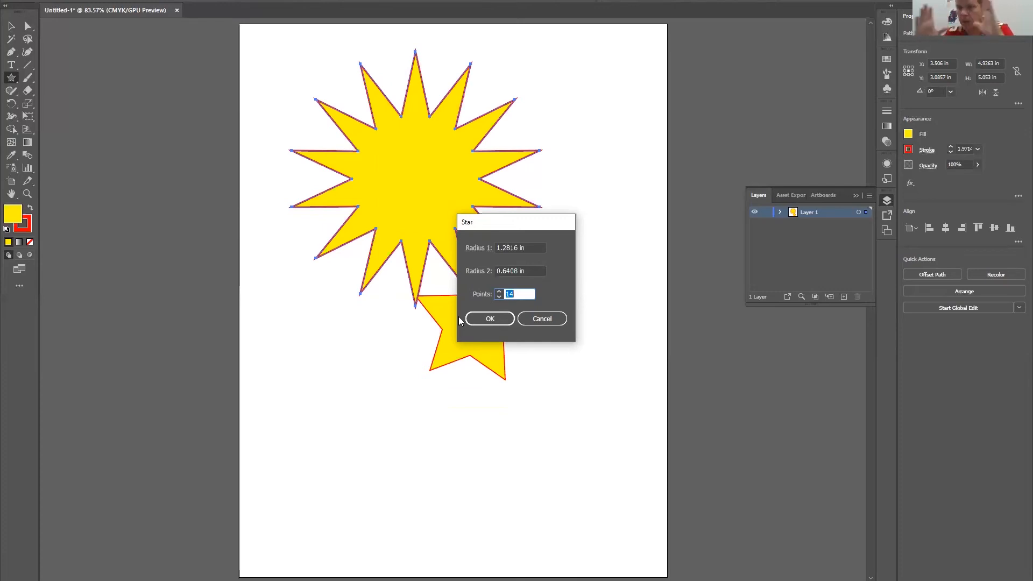
pyautogui.click(490, 319)
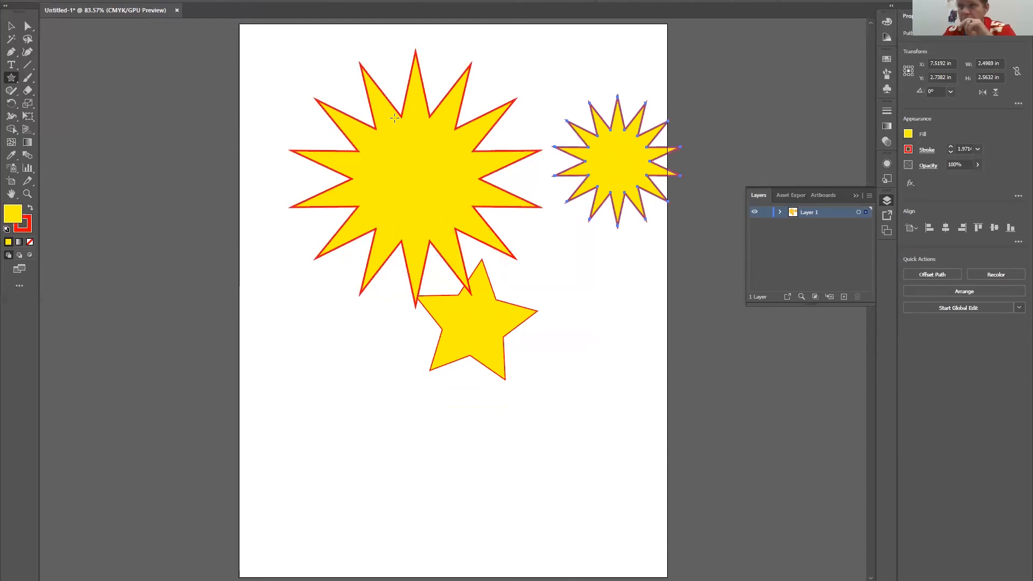
# - Select all three stars and delete them from the artboard
pyautogui.click(11, 26)
pyautogui.moveTo(261, 41); pyautogui.dragTo(679, 409)
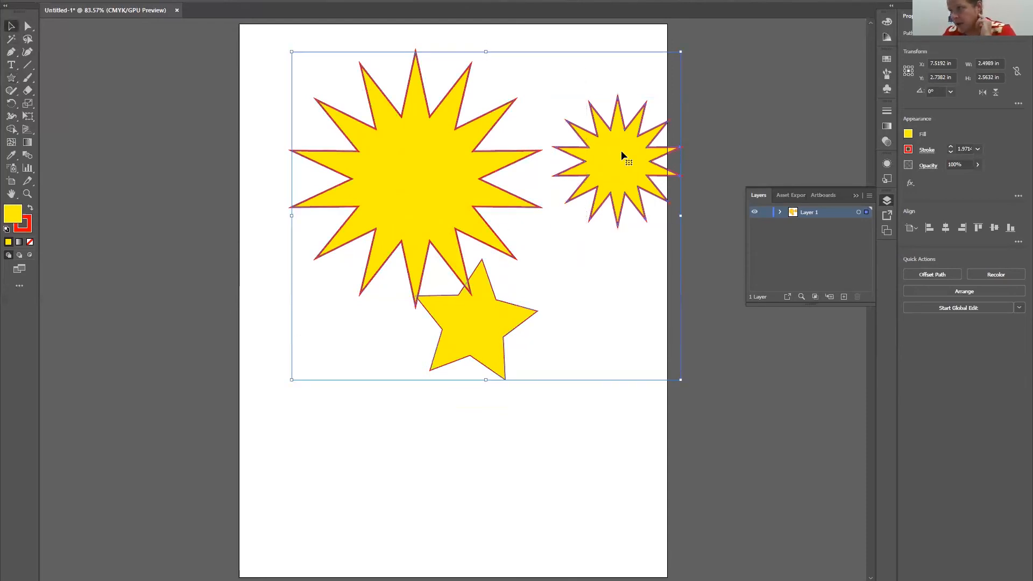
pyautogui.moveTo(540, 251)
pyautogui.mouseDown()
pyautogui.moveTo(544, 259)
pyautogui.moveTo(525, 244)
pyautogui.mouseUp()
pyautogui.press('Delete')
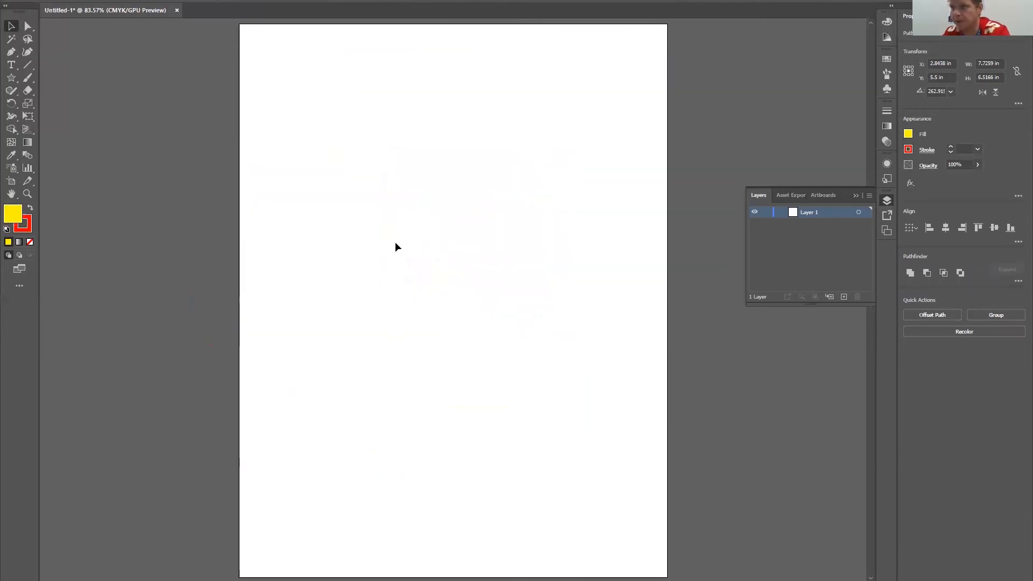
# - Draw a 14-point star about 4.09 x 4.02 in and move it down and right towards the middle of the page
pyautogui.click(13, 79)
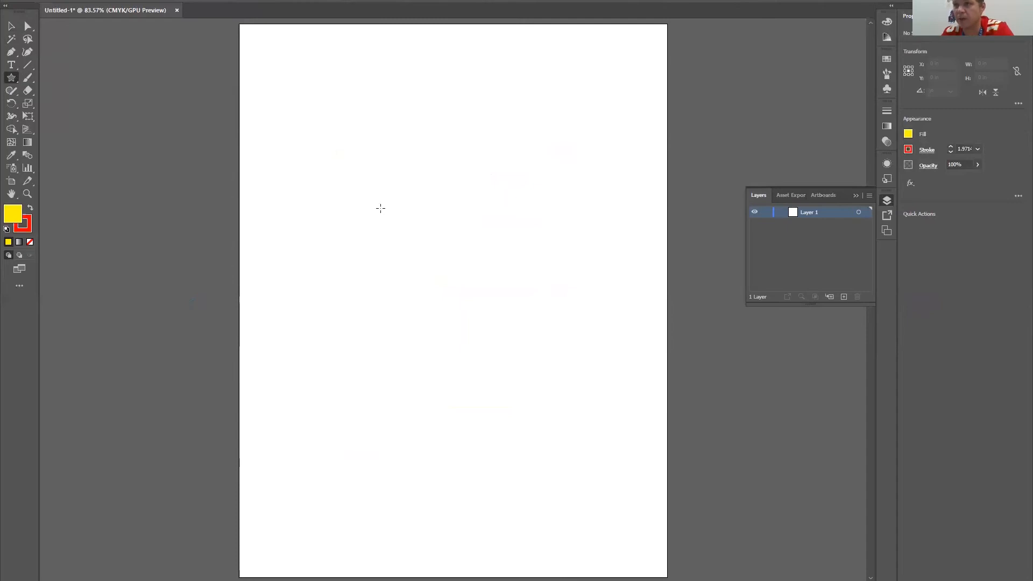
pyautogui.moveTo(376, 135); pyautogui.dragTo(452, 216)
pyautogui.click(11, 27)
pyautogui.moveTo(410, 156); pyautogui.dragTo(495, 253)
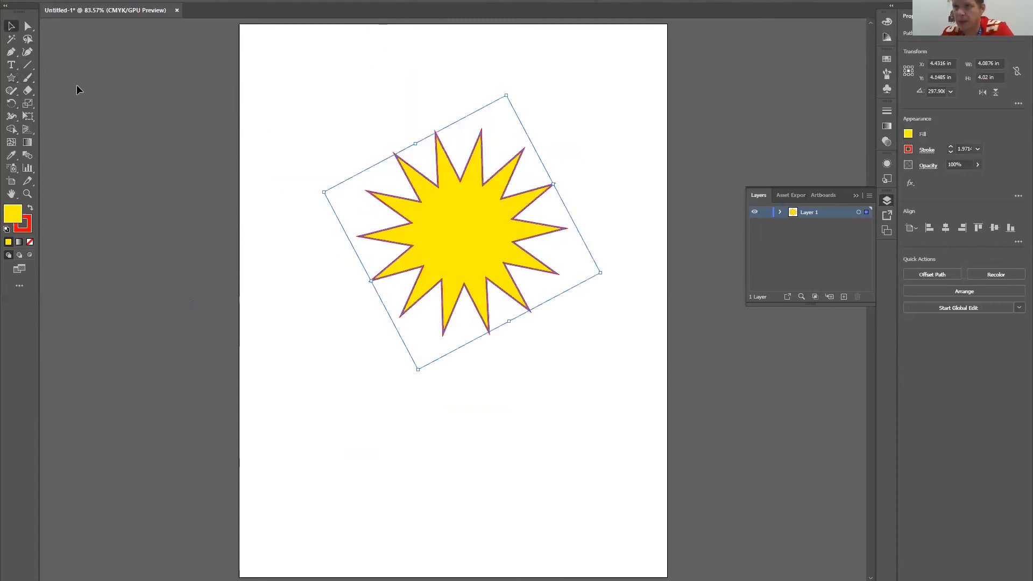
# - Draw a second 14-point star about 3.90 x 3.89 in and move it to overlap the first star's upper-left part
pyautogui.click(11, 77)
pyautogui.moveTo(357, 122); pyautogui.dragTo(344, 25)
pyautogui.click(11, 26)
pyautogui.moveTo(432, 137); pyautogui.dragTo(484, 201)
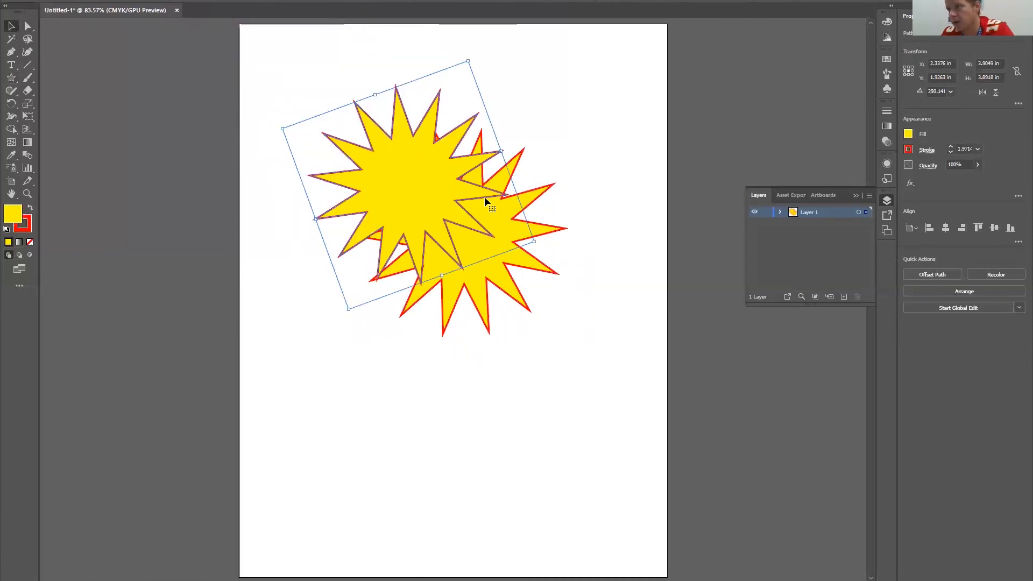
# - Erase a roughly horizontal band across the middle of the upper star with the Eraser tool, splitting it in two
pyautogui.click(27, 91)
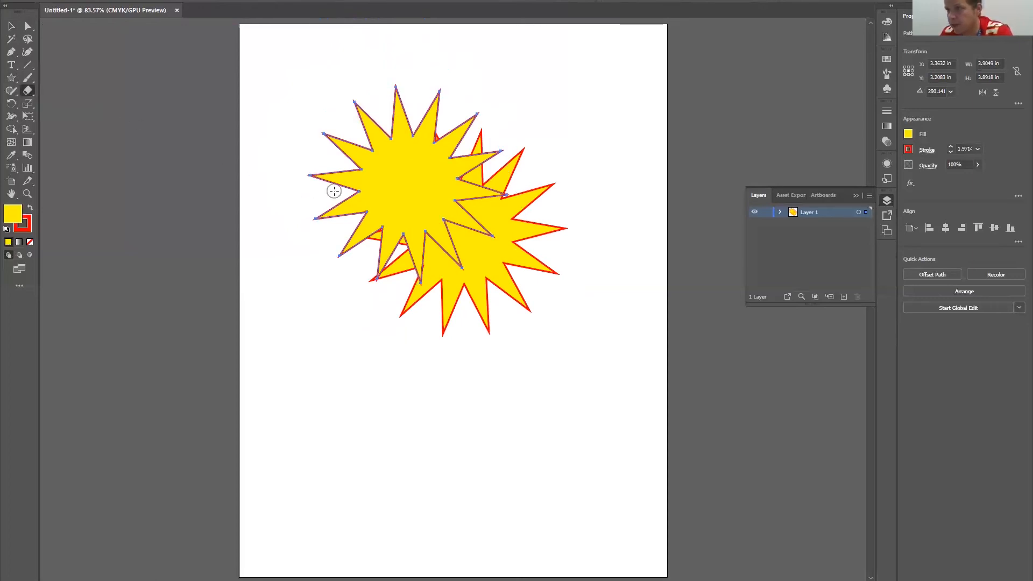
pyautogui.moveTo(352, 189); pyautogui.dragTo(503, 173)
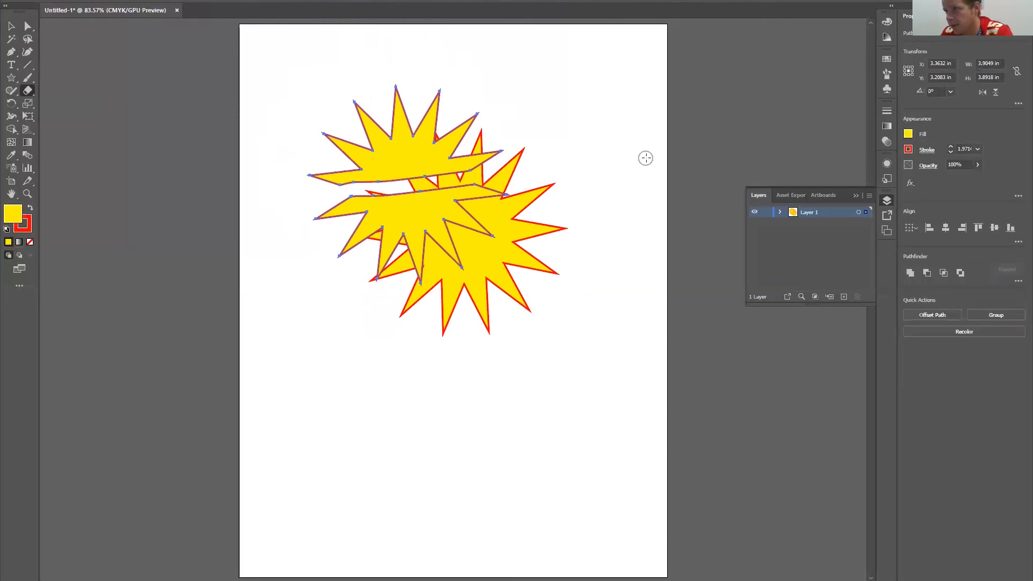
# - Erase a diagonal band across the yellow split star with the Eraser tool, cutting it into four pieces, and deselect it
pyautogui.moveTo(475, 250); pyautogui.dragTo(336, 115)
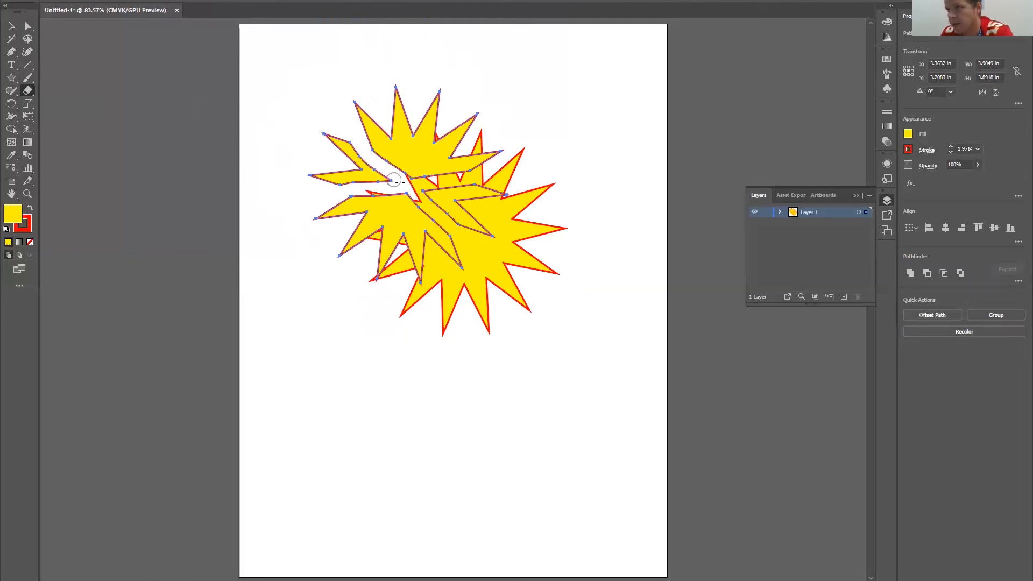
pyautogui.press('v')
pyautogui.click(256, 156)
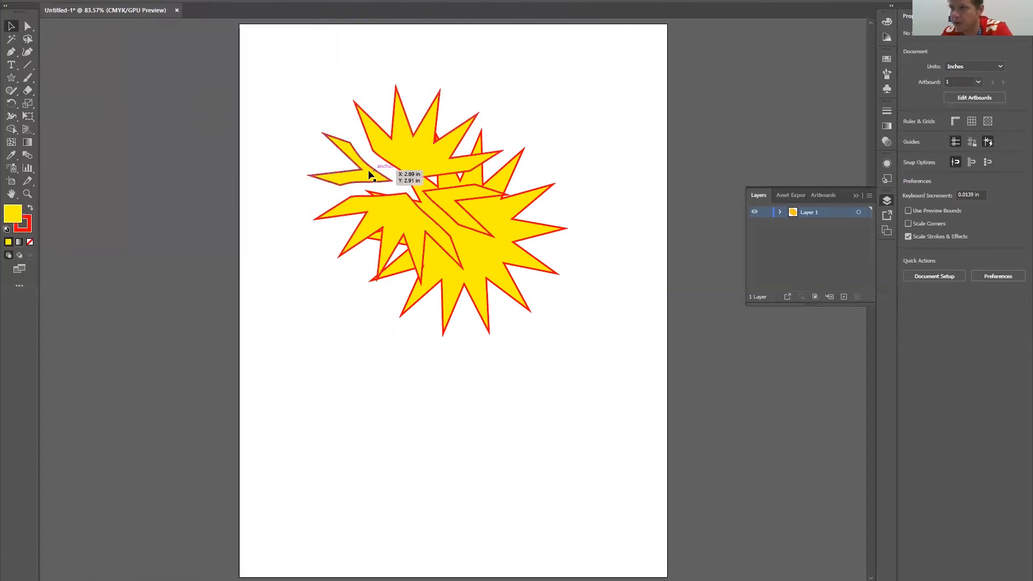
# - Change the fill of the whole star behind the cut pieces to green and deselect it
pyautogui.click(411, 212)
pyautogui.click(46, 1)
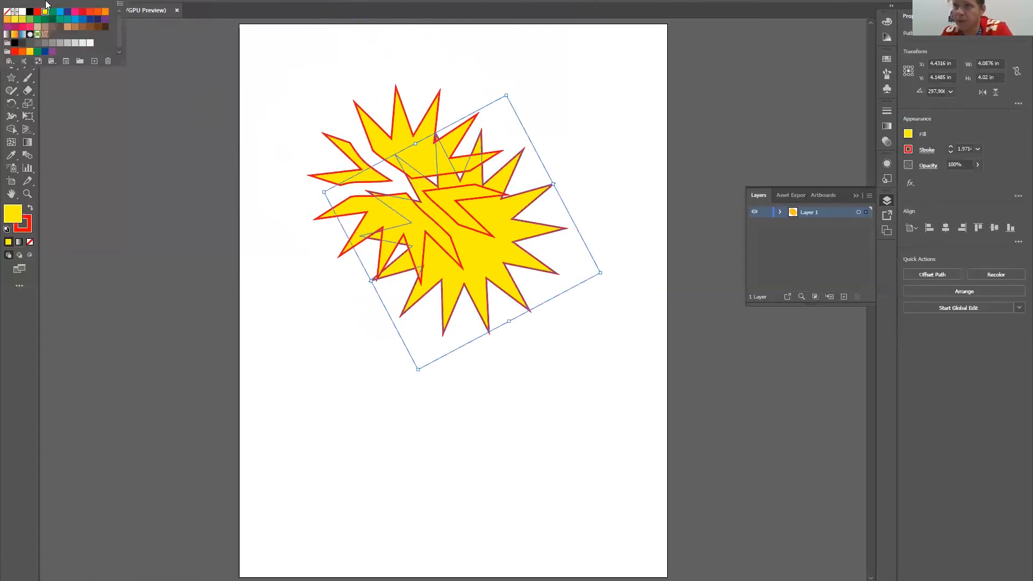
pyautogui.click(60, 20)
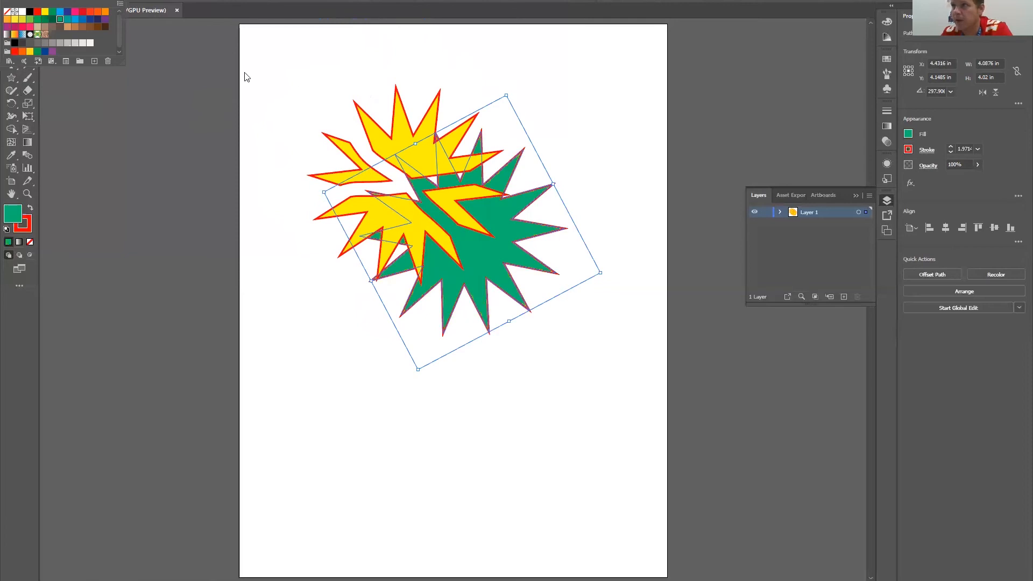
pyautogui.click(168, 109)
pyautogui.click(168, 109)
# - Move the four yellow star pieces up and left so they are separated from each other and uncover the green star
pyautogui.click(415, 153)
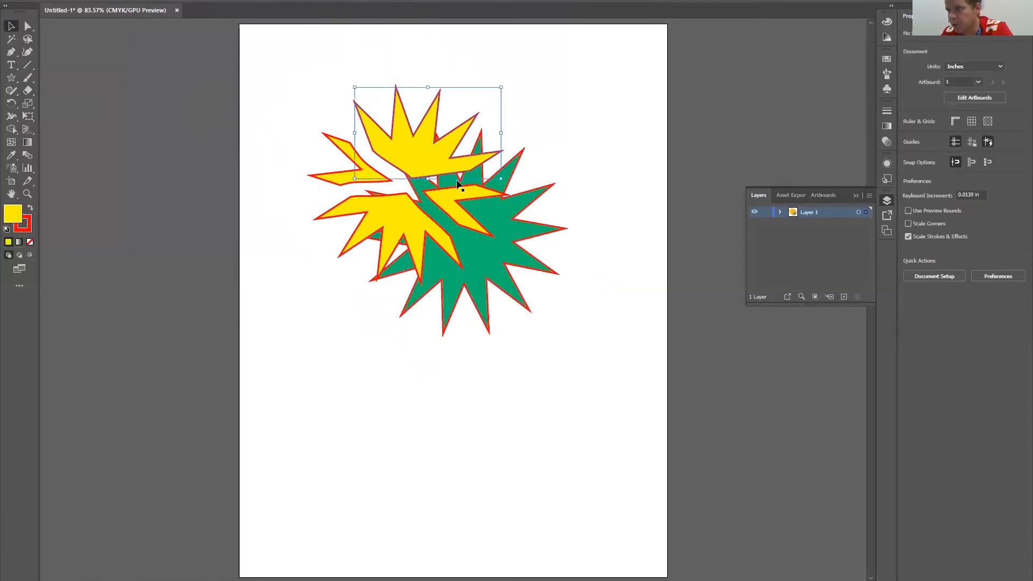
pyautogui.click(455, 190)
pyautogui.click(401, 217)
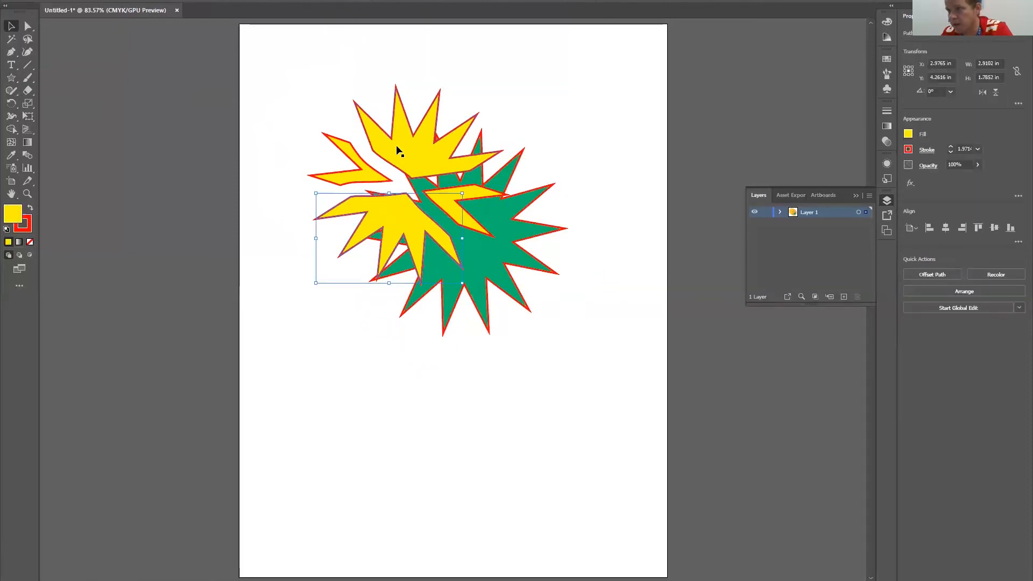
pyautogui.moveTo(371, 176); pyautogui.dragTo(227, 123)
pyautogui.moveTo(423, 183); pyautogui.dragTo(312, 163)
pyautogui.moveTo(389, 134); pyautogui.dragTo(295, 91)
pyautogui.moveTo(455, 215); pyautogui.dragTo(352, 188)
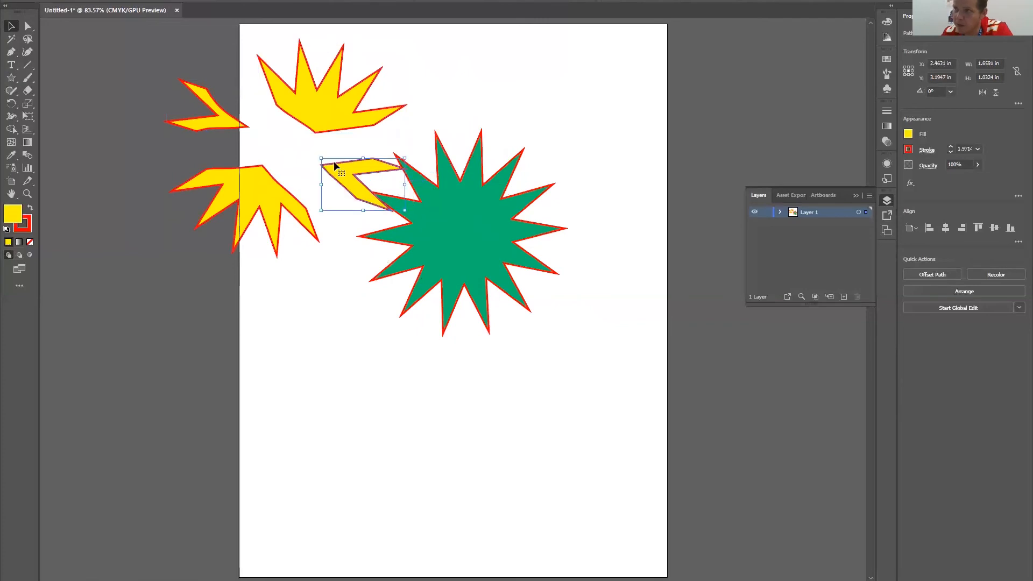
# - Stretch a corner of the small centre piece up-left and two right-hand spikes of the top piece outward with the Direct Selection tool
pyautogui.click(27, 26)
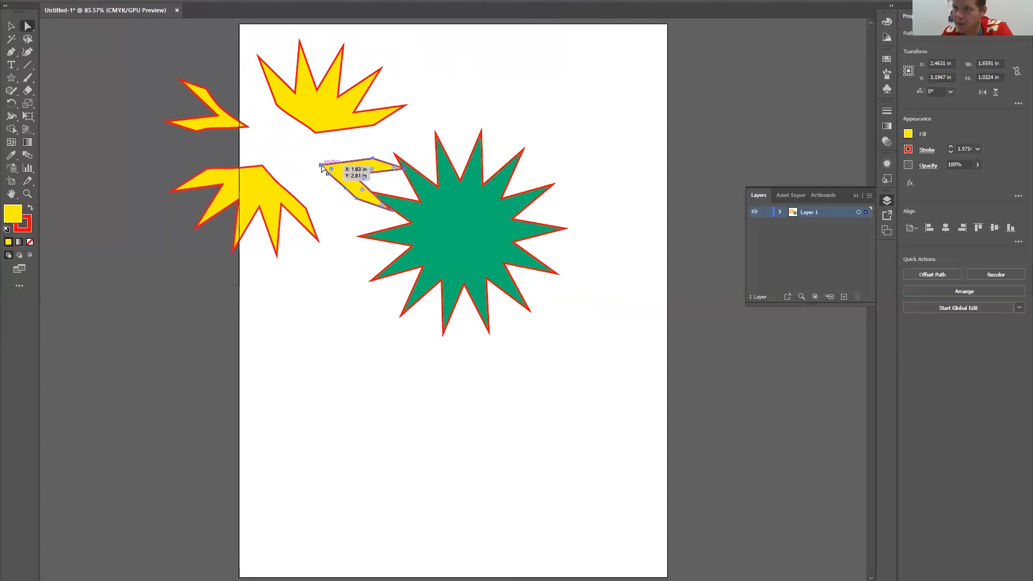
pyautogui.moveTo(322, 168); pyautogui.dragTo(266, 128)
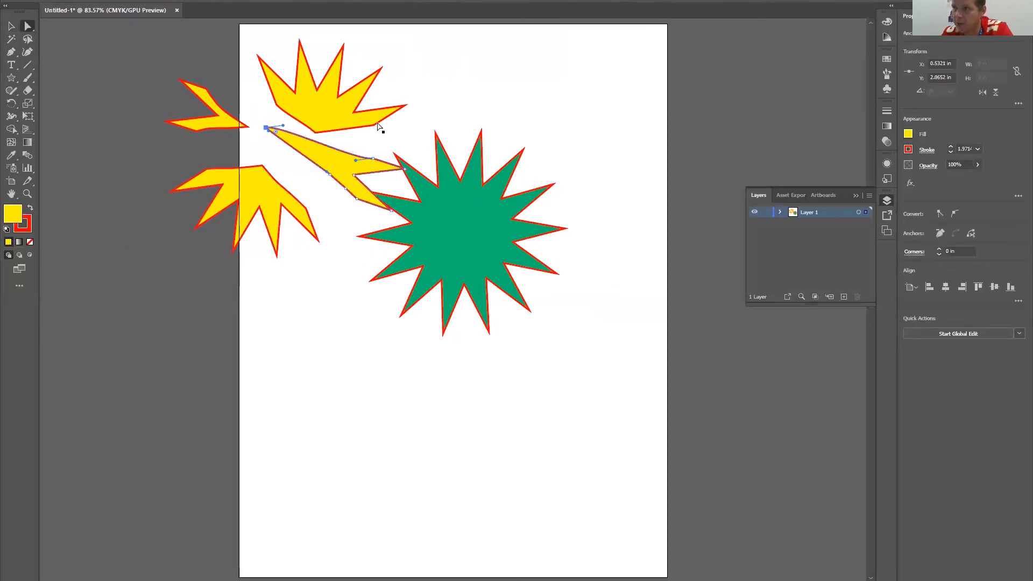
pyautogui.click(405, 107)
pyautogui.moveTo(406, 109); pyautogui.dragTo(550, 80)
pyautogui.moveTo(383, 70); pyautogui.dragTo(440, 63)
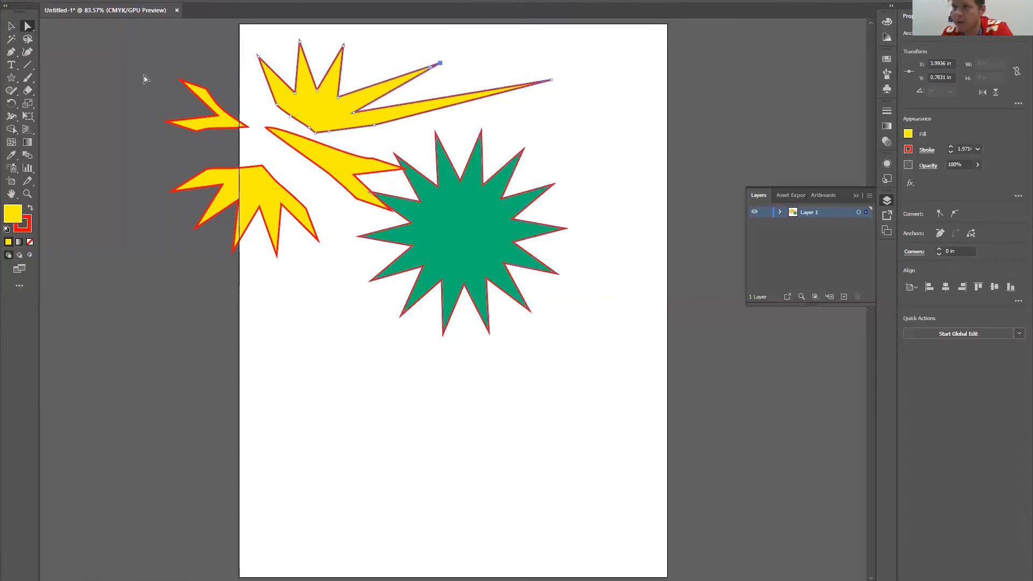
# - Erase the three short upper-left spikes of the top yellow piece with the Eraser tool, leaving its two long spikes
pyautogui.click(27, 91)
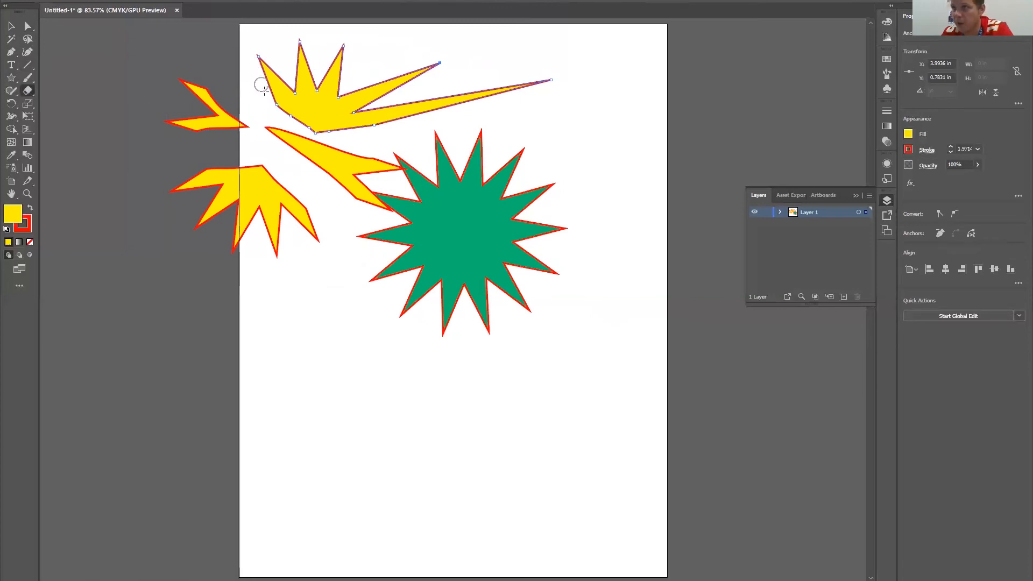
pyautogui.moveTo(281, 112)
pyautogui.mouseDown()
pyautogui.moveTo(272, 97)
pyautogui.moveTo(325, 98)
pyautogui.moveTo(339, 61)
pyautogui.moveTo(268, 92)
pyautogui.mouseUp()
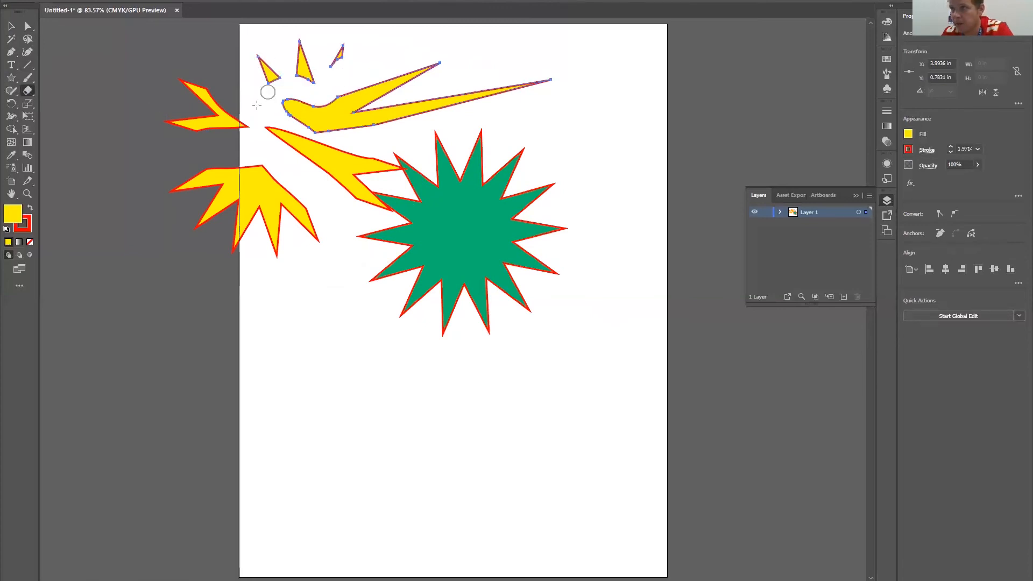
pyautogui.moveTo(358, 42)
pyautogui.mouseDown()
pyautogui.moveTo(313, 80)
pyautogui.moveTo(298, 46)
pyautogui.moveTo(269, 80)
pyautogui.moveTo(259, 47)
pyautogui.mouseUp()
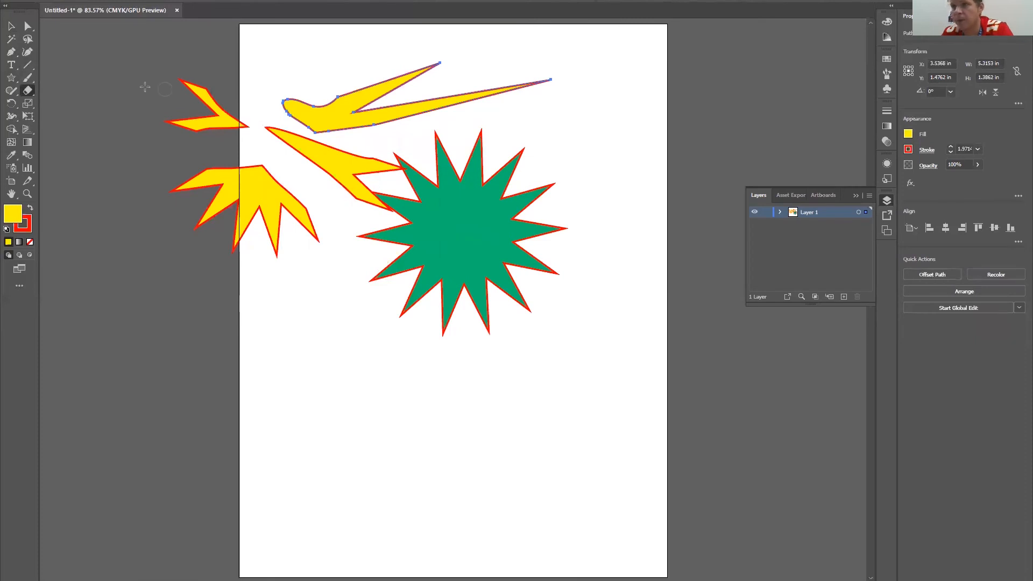
# - Select the green star and all yellow pieces and delete them from the artboard
pyautogui.click(11, 25)
pyautogui.moveTo(159, 50); pyautogui.dragTo(597, 371)
pyautogui.press('Delete')
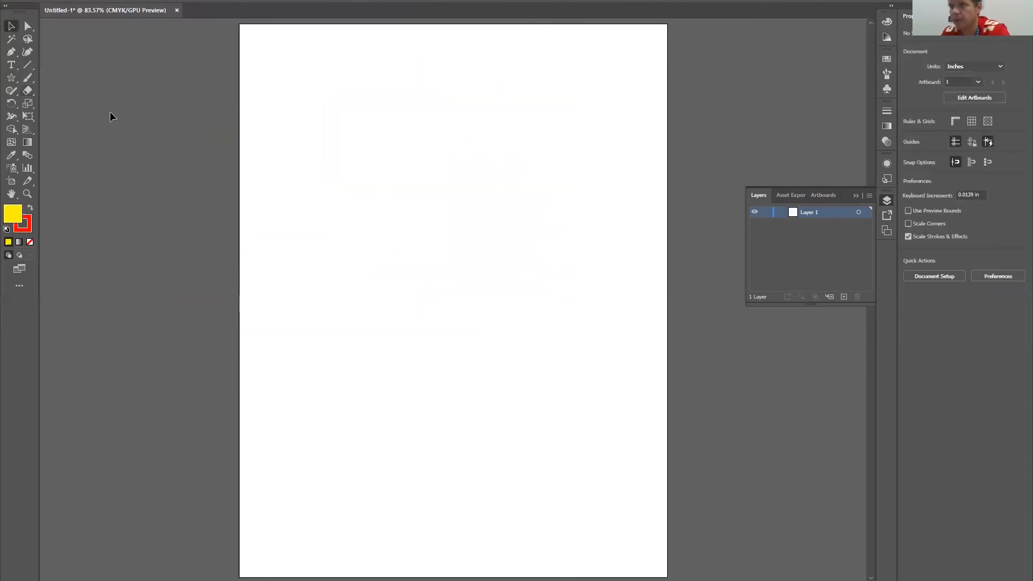
# - Draw a rectangle about 6.31 x 4.19 in and erase a horizontal band across its middle to split it in two
pyautogui.moveTo(13, 82); pyautogui.dragTo(107, 79)
pyautogui.moveTo(301, 109); pyautogui.dragTo(620, 320)
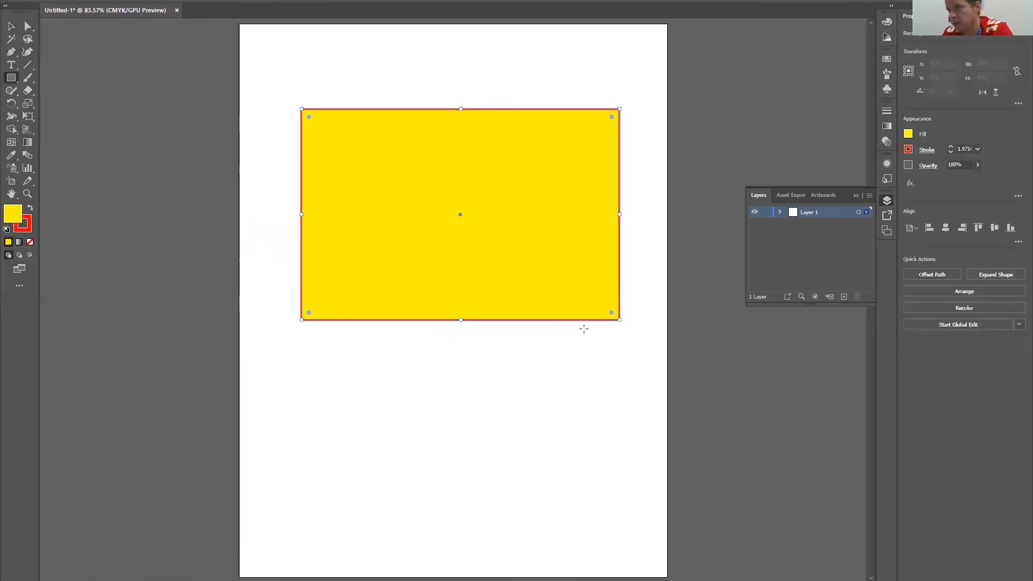
pyautogui.click(29, 93)
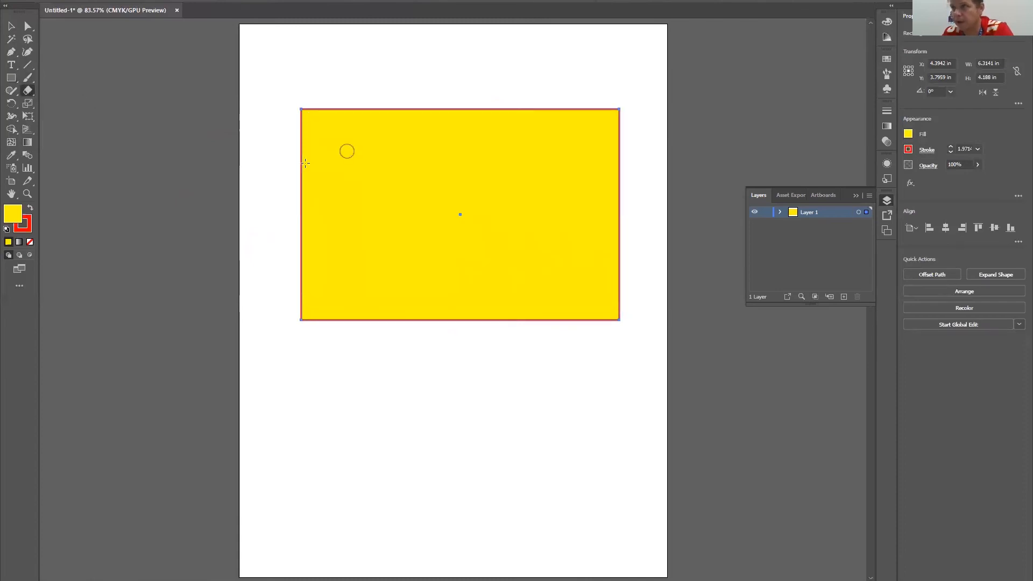
pyautogui.moveTo(278, 203); pyautogui.dragTo(660, 204)
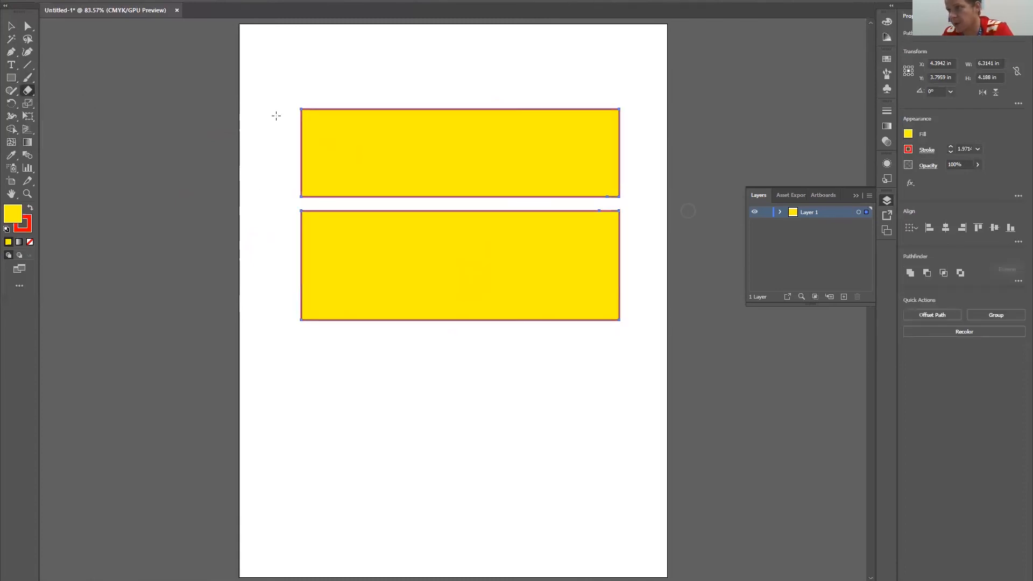
# - Move both rectangle halves slightly down and right, and shift only the upper half up and left away from the lower one
pyautogui.click(11, 26)
pyautogui.moveTo(436, 120)
pyautogui.mouseDown()
pyautogui.moveTo(407, 90)
pyautogui.moveTo(469, 177)
pyautogui.mouseUp()
pyautogui.click(100, 78)
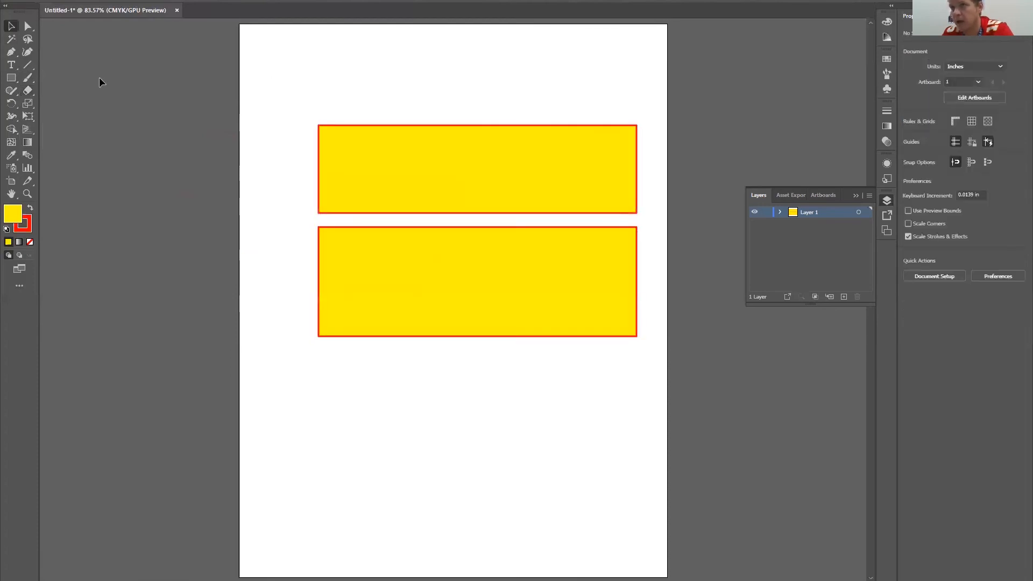
pyautogui.click(342, 151)
pyautogui.moveTo(398, 160); pyautogui.dragTo(365, 119)
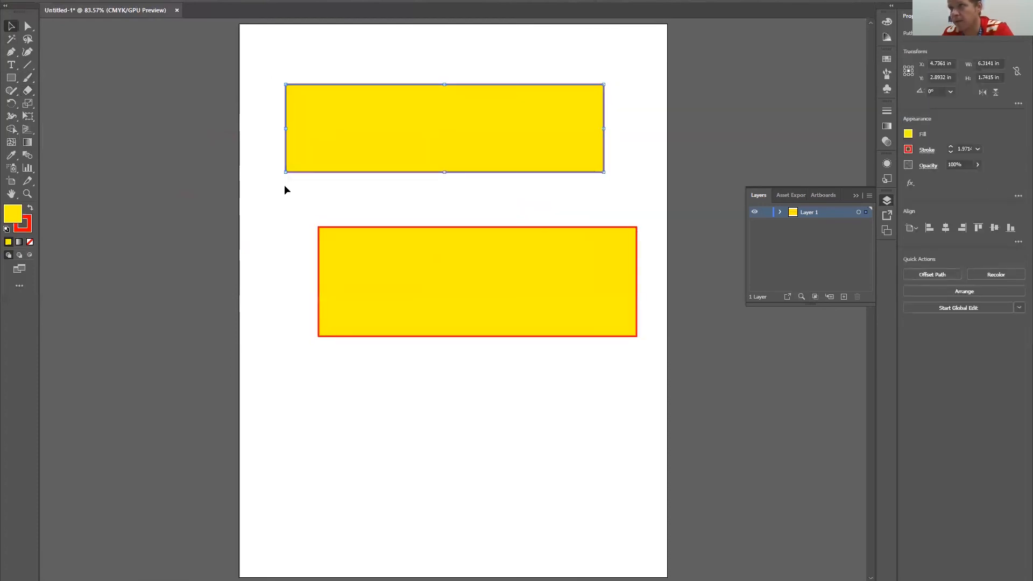
# - Adjust the Eraser tool's brush size and set it to 50 pt in the tool's options
pyautogui.click(29, 90)
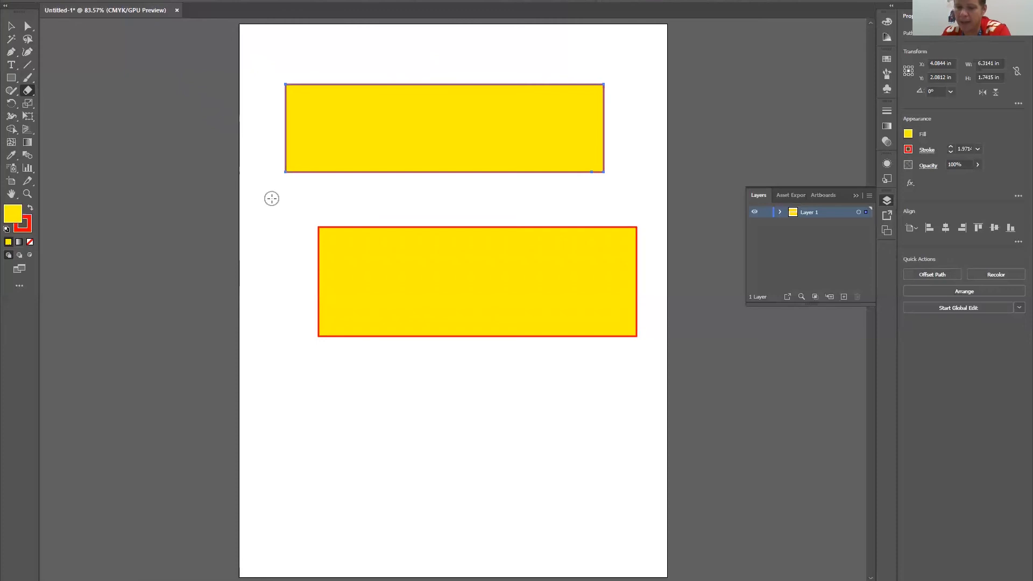
pyautogui.press(']')
pyautogui.press(']')
pyautogui.press('[')
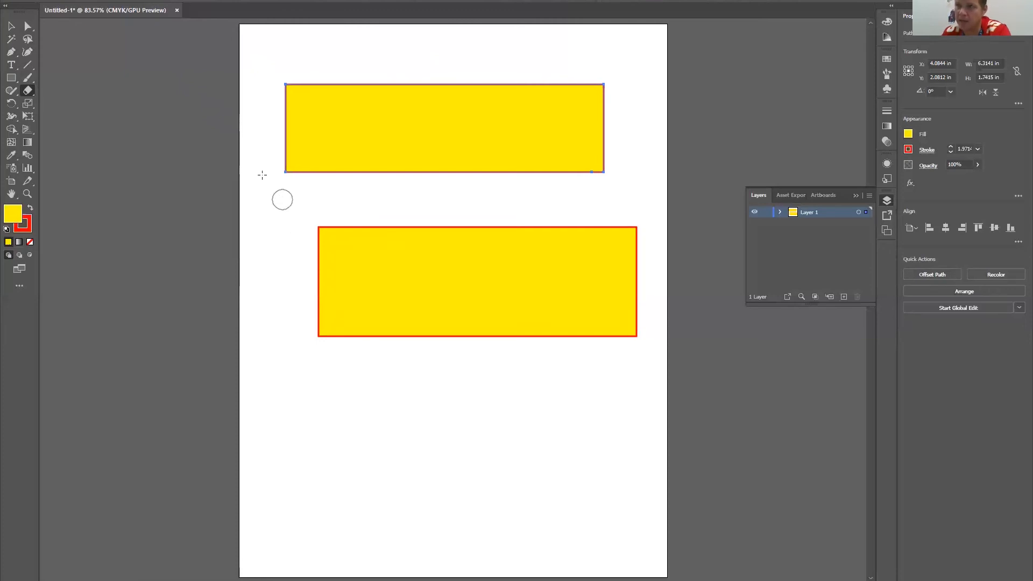
pyautogui.doubleClick(27, 91)
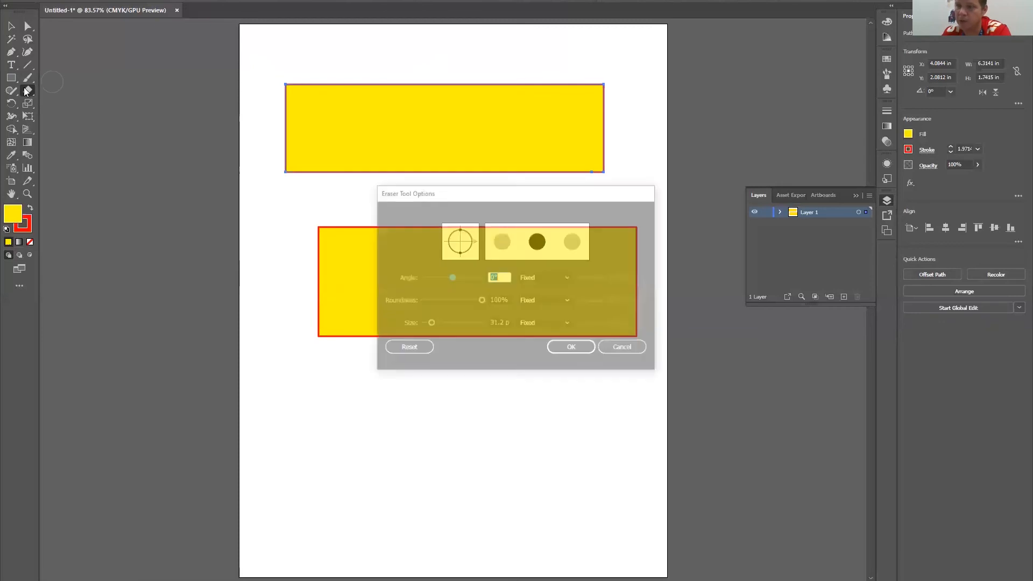
pyautogui.click(436, 324)
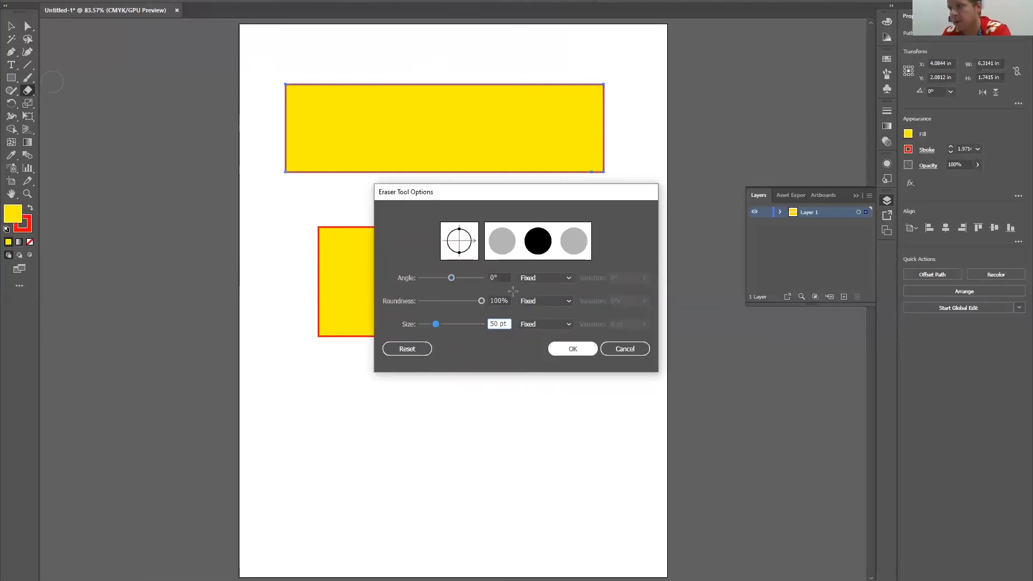
pyautogui.press('Return')
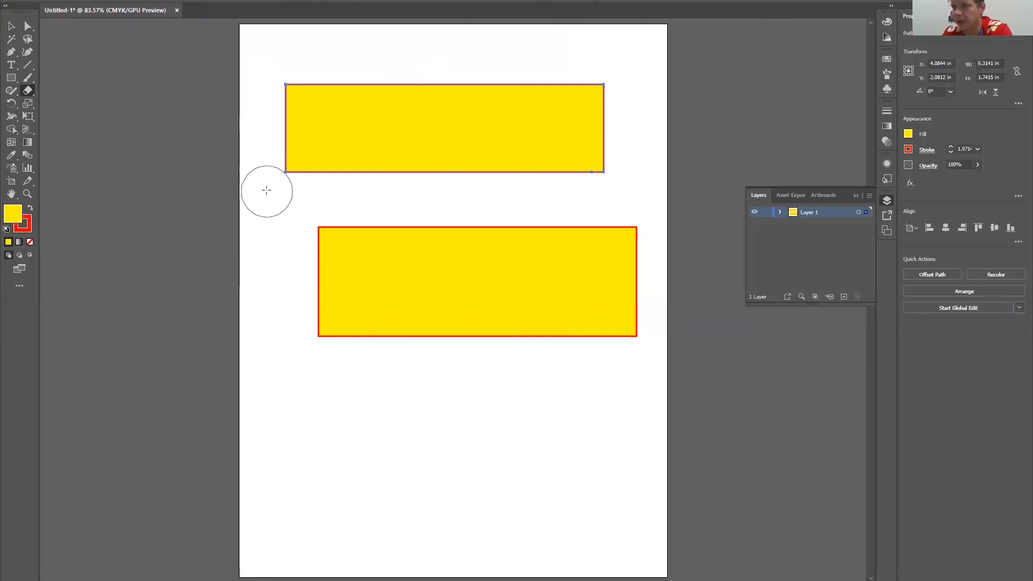
# - Erase around the edges of the upper rectangle to leave only a thin curved sliver about 3.53 x 0.54 in
pyautogui.moveTo(274, 186)
pyautogui.mouseDown()
pyautogui.moveTo(373, 192)
pyautogui.moveTo(486, 161)
pyautogui.moveTo(638, 170)
pyautogui.moveTo(589, 113)
pyautogui.moveTo(529, 78)
pyautogui.moveTo(425, 76)
pyautogui.moveTo(316, 130)
pyautogui.moveTo(325, 174)
pyautogui.moveTo(279, 104)
pyautogui.moveTo(323, 78)
pyautogui.mouseUp()
pyautogui.moveTo(598, 83); pyautogui.dragTo(644, 125)
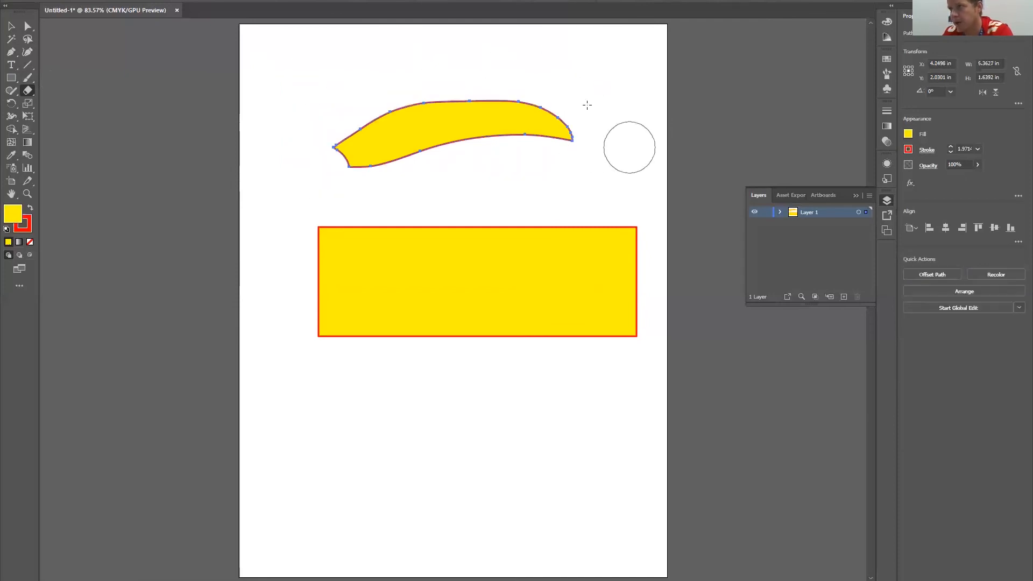
pyautogui.moveTo(561, 97)
pyautogui.mouseDown()
pyautogui.moveTo(565, 118)
pyautogui.moveTo(548, 131)
pyautogui.moveTo(405, 145)
pyautogui.moveTo(338, 170)
pyautogui.moveTo(340, 201)
pyautogui.moveTo(353, 209)
pyautogui.moveTo(331, 201)
pyautogui.mouseUp()
# - Move the thin curved sliver down and rotate it to about 202°, placing it above the rectangle's right half
pyautogui.press('v')
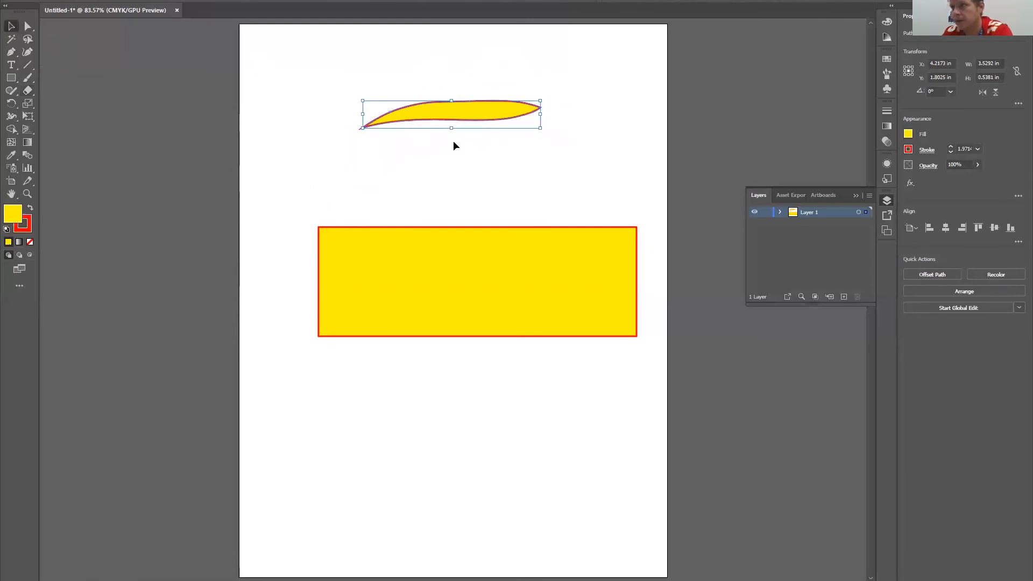
pyautogui.moveTo(508, 108); pyautogui.dragTo(426, 152)
pyautogui.moveTo(370, 187); pyautogui.dragTo(556, 174)
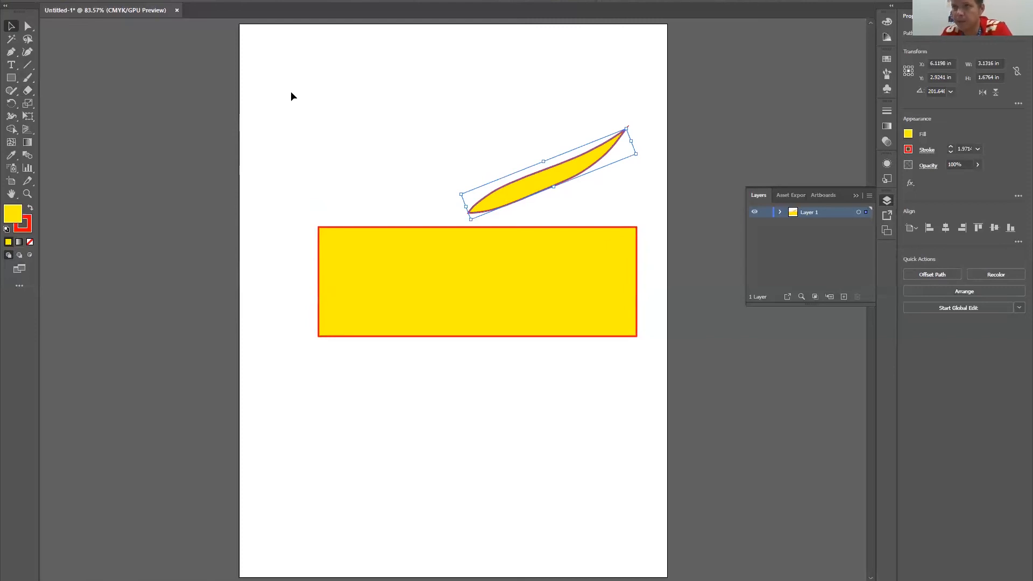
# - Delete the sliver and the remaining rectangle, and draw an upright rectangle about 3.55 x 5.12 in on the artboard
pyautogui.moveTo(300, 82); pyautogui.dragTo(670, 395)
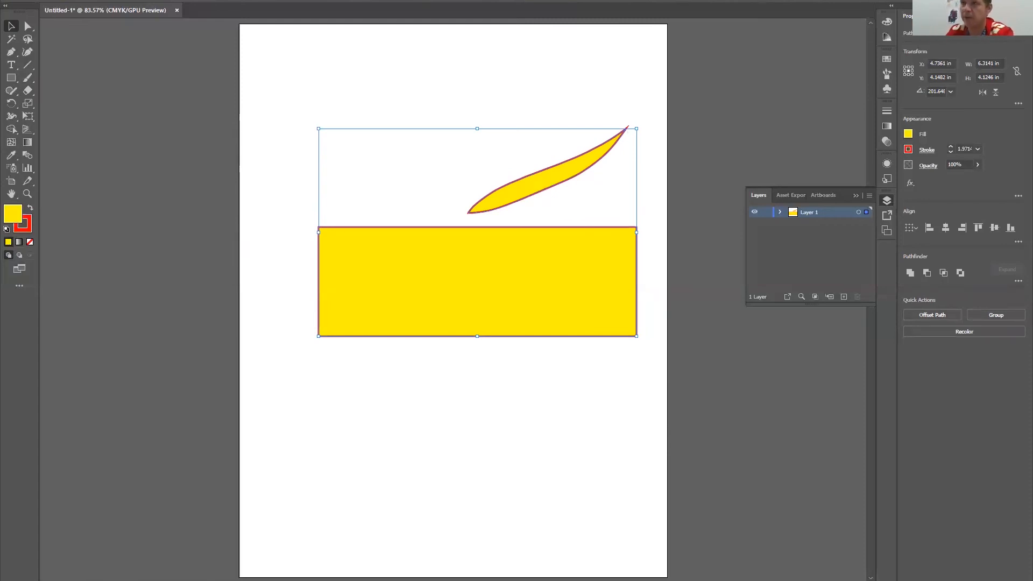
pyautogui.press('Delete')
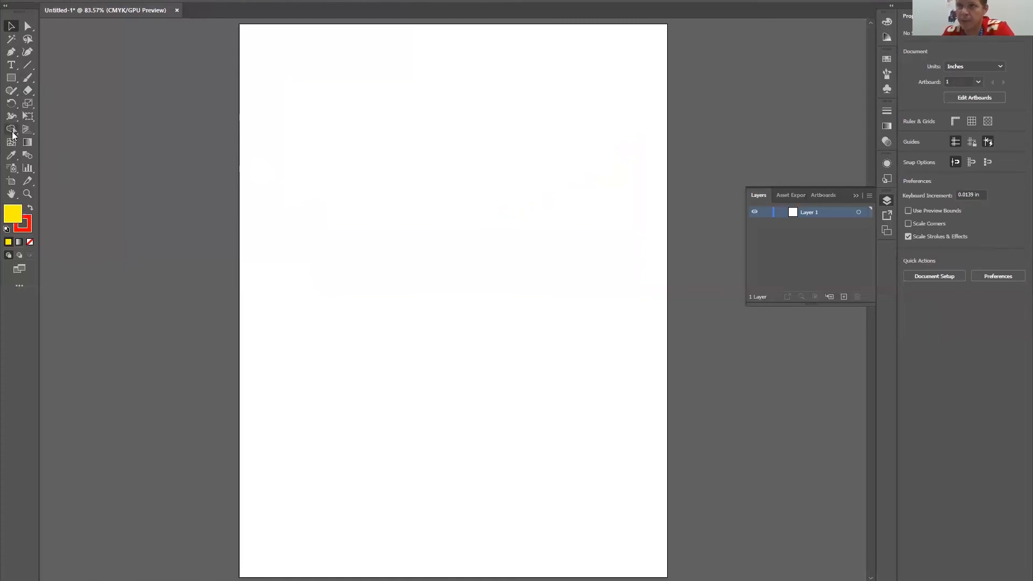
pyautogui.click(12, 77)
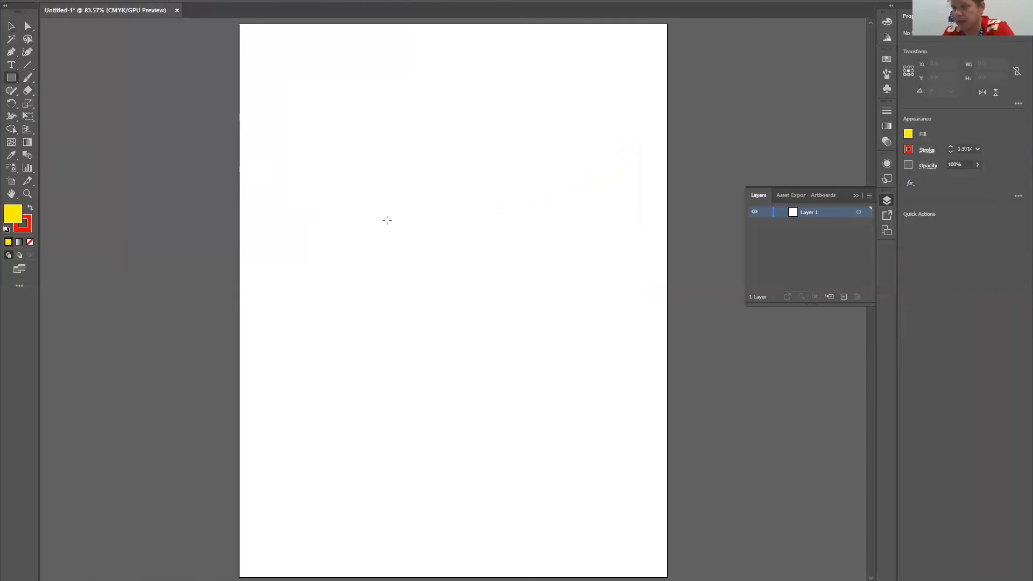
pyautogui.moveTo(343, 116)
pyautogui.mouseDown()
pyautogui.moveTo(506, 298)
pyautogui.moveTo(521, 374)
pyautogui.mouseUp()
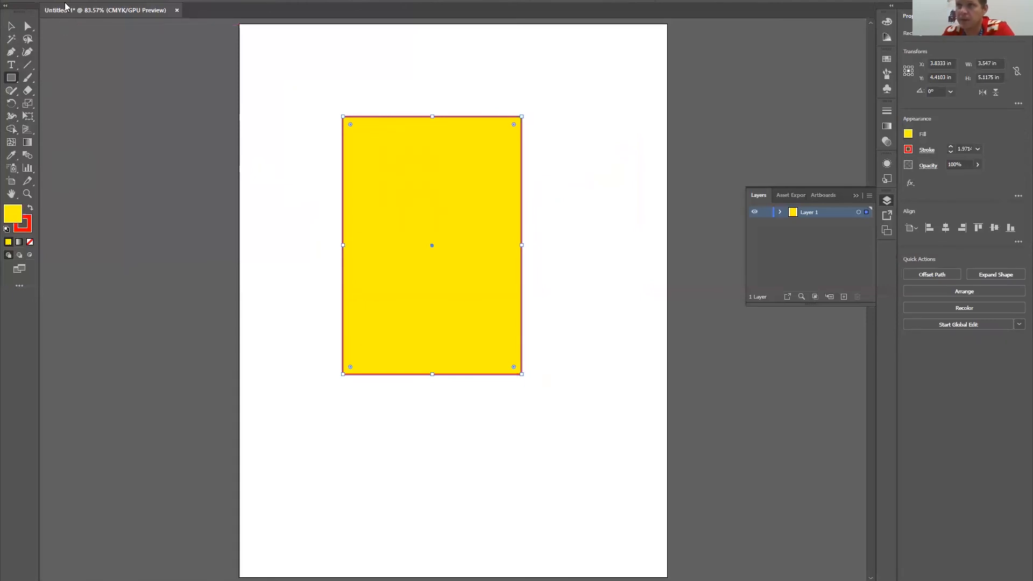
# - Draw a tall ellipse overlapping the middle of the rectangle's right edge and deselect it
pyautogui.moveTo(12, 78); pyautogui.dragTo(69, 104)
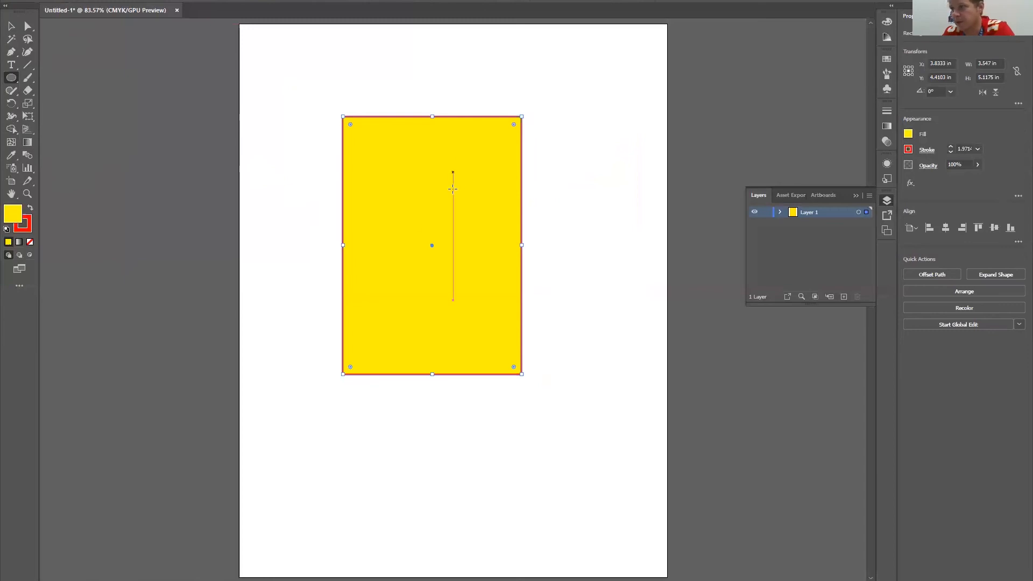
pyautogui.moveTo(453, 161); pyautogui.dragTo(590, 327)
pyautogui.click(11, 26)
pyautogui.click(178, 96)
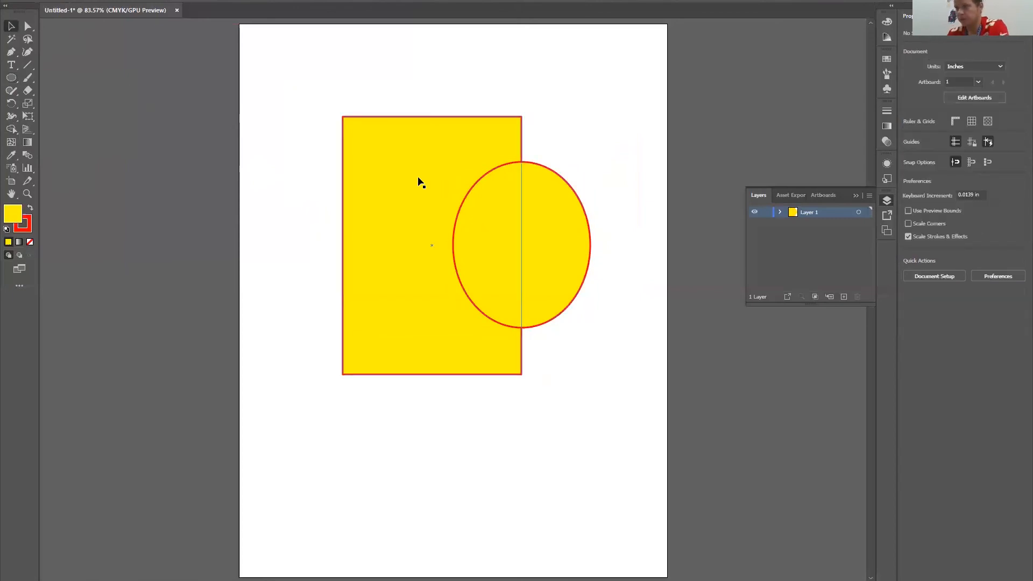
# - Fill the rectangle with red and the overlapping ellipse with blue
pyautogui.click(392, 138)
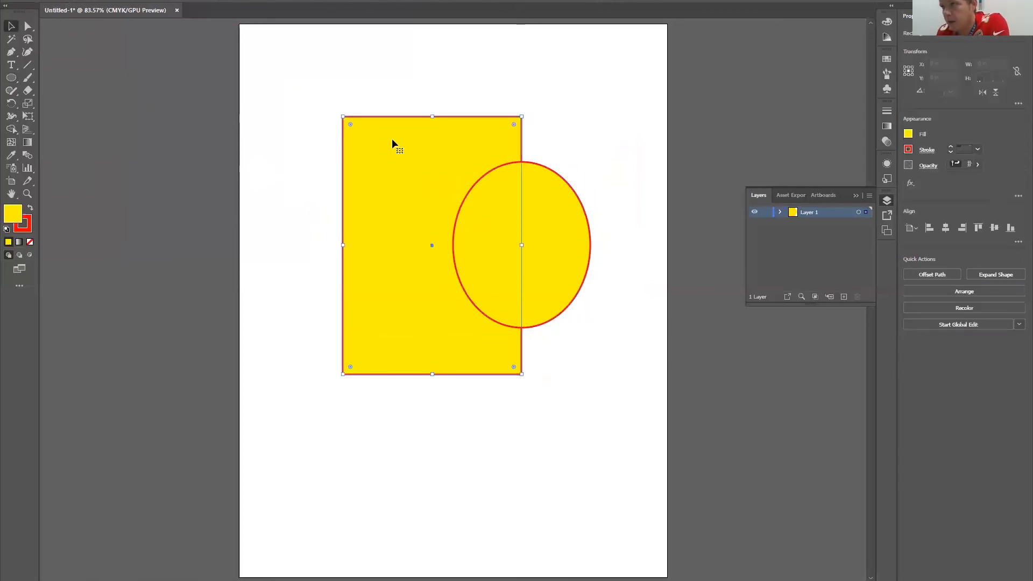
pyautogui.click(54, 1)
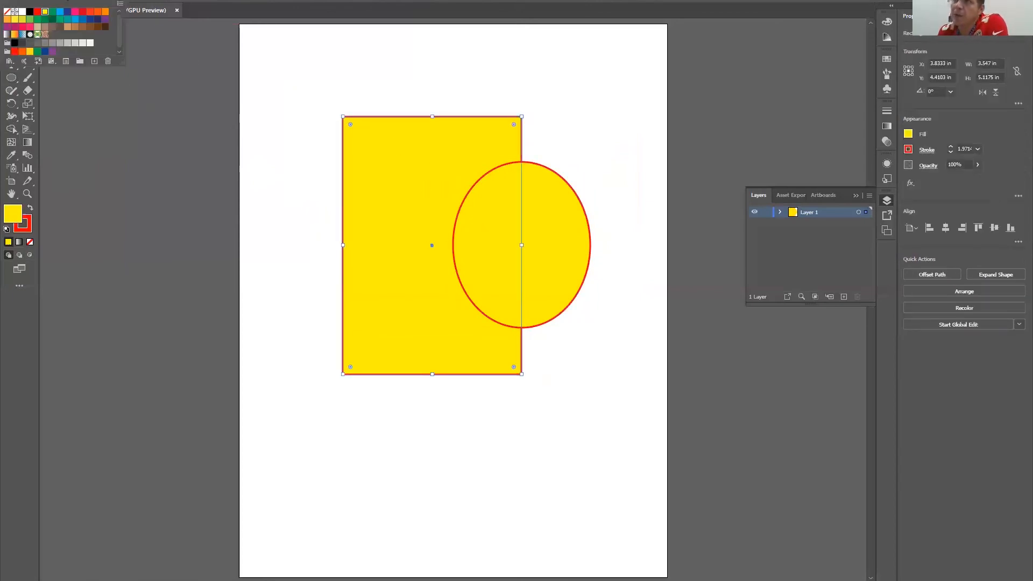
pyautogui.click(37, 11)
pyautogui.click(557, 246)
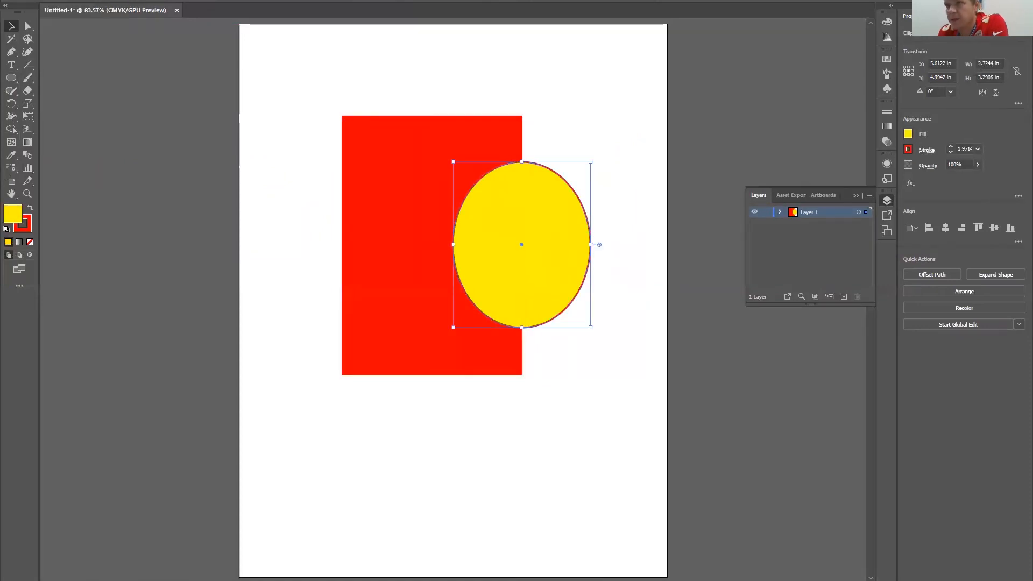
pyautogui.click(68, 0)
pyautogui.click(74, 19)
# - Fill the rectangle with the same blue as the ellipse, and move both shapes together slightly to the left
pyautogui.click(381, 237)
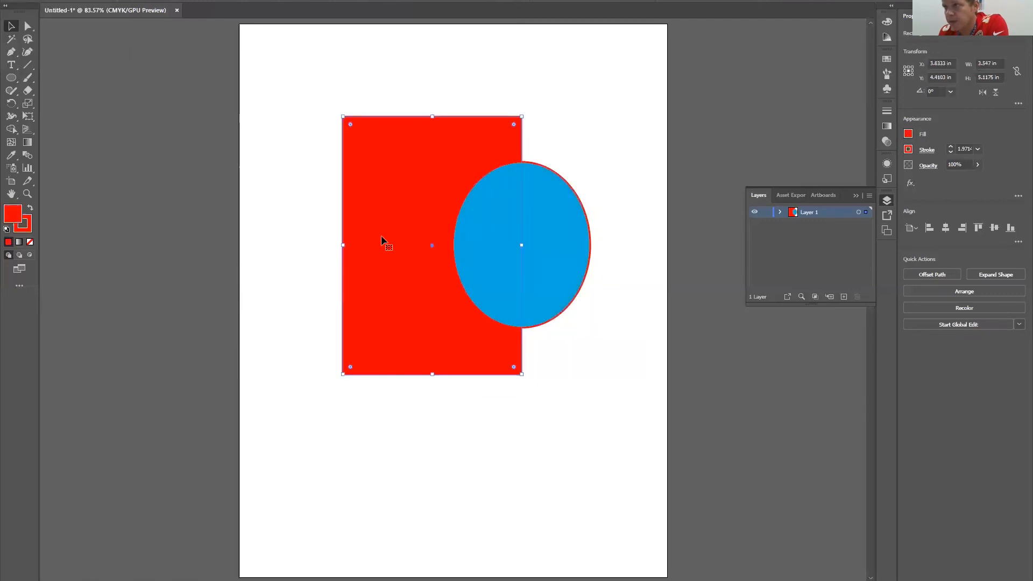
pyautogui.click(68, 1)
pyautogui.click(75, 19)
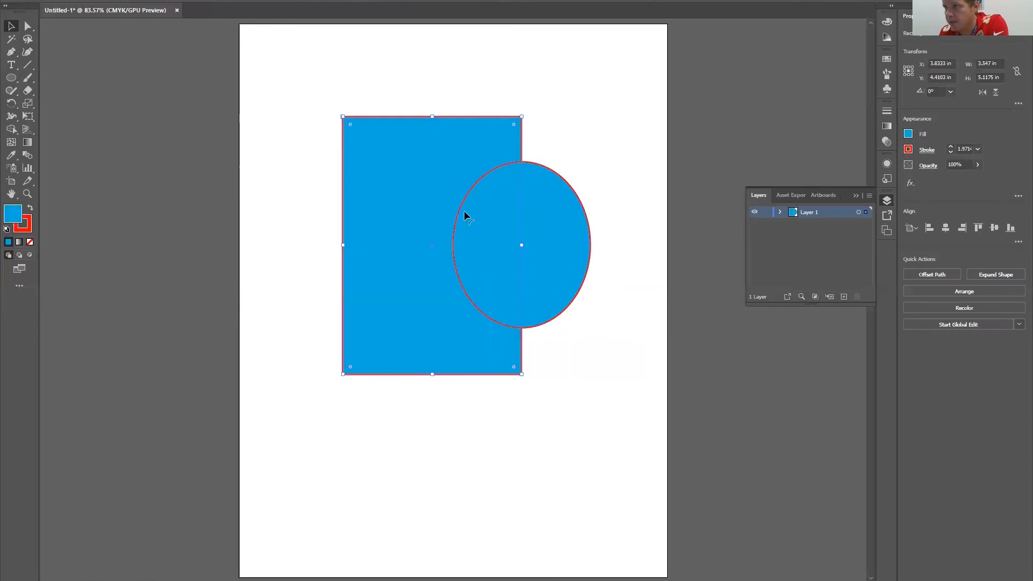
pyautogui.moveTo(315, 76); pyautogui.dragTo(636, 343)
pyautogui.moveTo(552, 289)
pyautogui.mouseDown()
pyautogui.moveTo(537, 296)
pyautogui.moveTo(546, 291)
pyautogui.mouseUp()
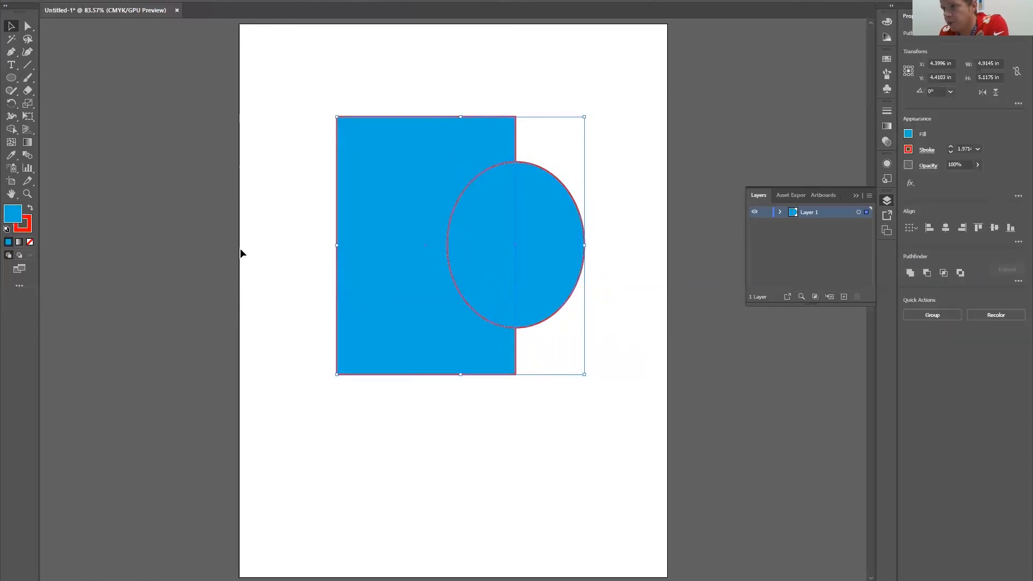
# - Select the rectangle and ellipse together and merge all their regions into one shape with the Shape Builder tool
pyautogui.click(335, 267)
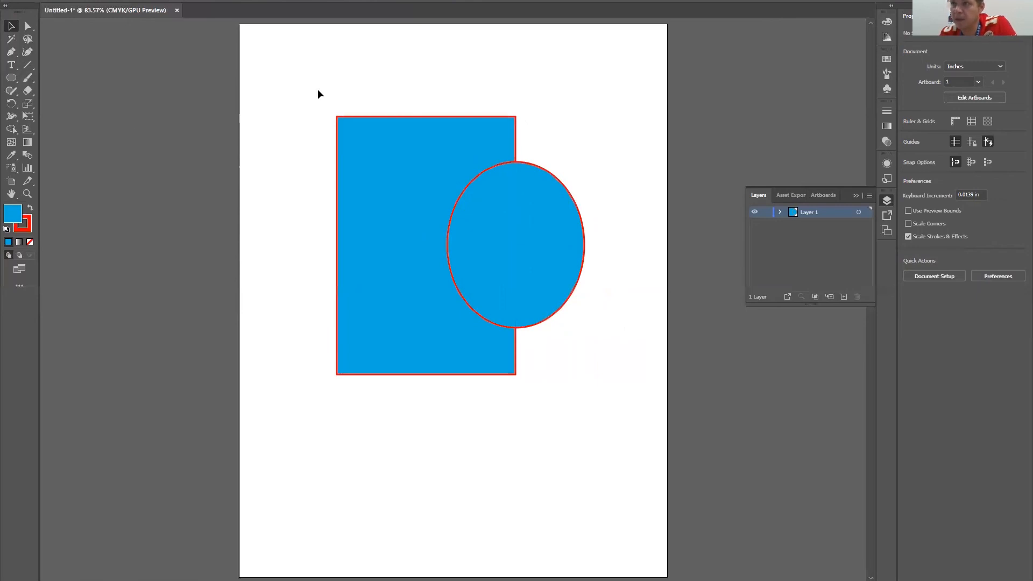
pyautogui.moveTo(296, 70); pyautogui.dragTo(613, 411)
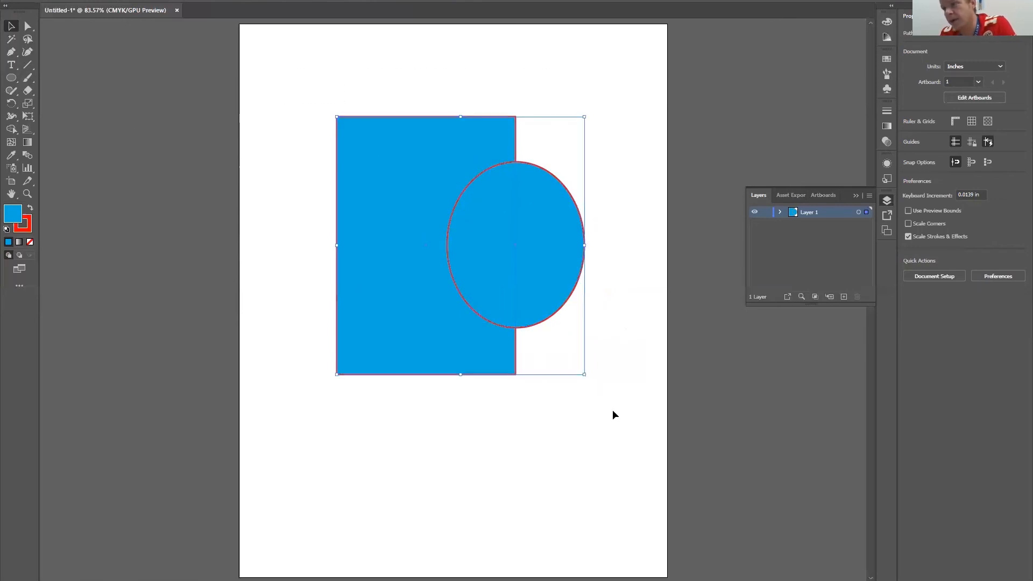
pyautogui.moveTo(277, 110); pyautogui.dragTo(646, 390)
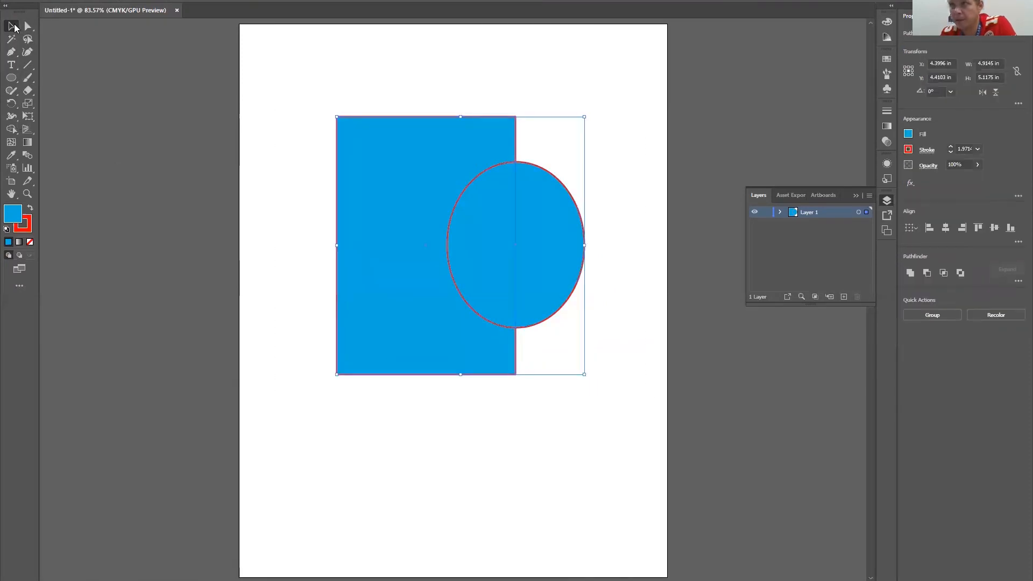
pyautogui.click(9, 132)
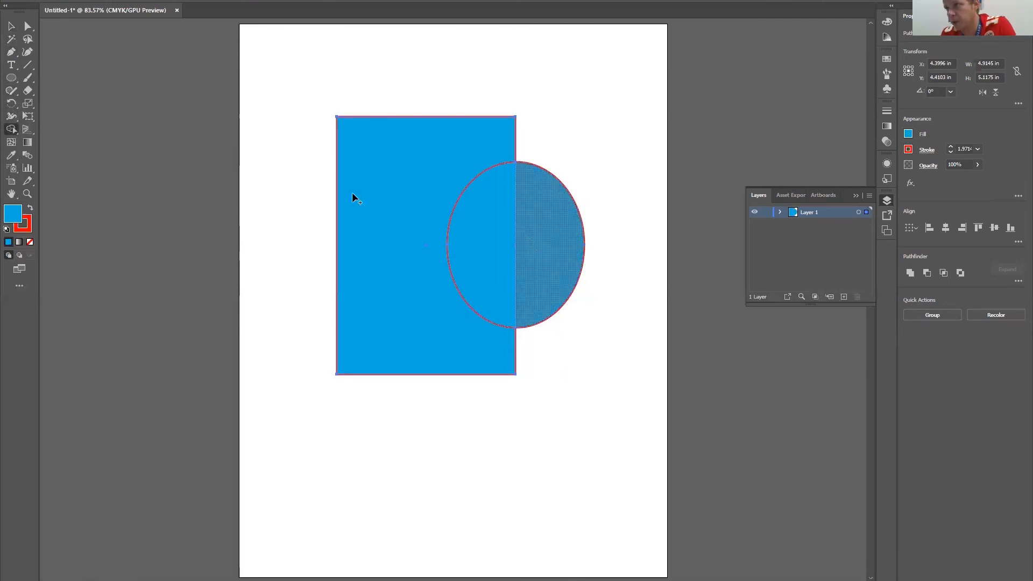
pyautogui.moveTo(411, 175); pyautogui.dragTo(416, 180)
pyautogui.moveTo(433, 222)
pyautogui.mouseDown()
pyautogui.moveTo(486, 238)
pyautogui.moveTo(534, 219)
pyautogui.mouseUp()
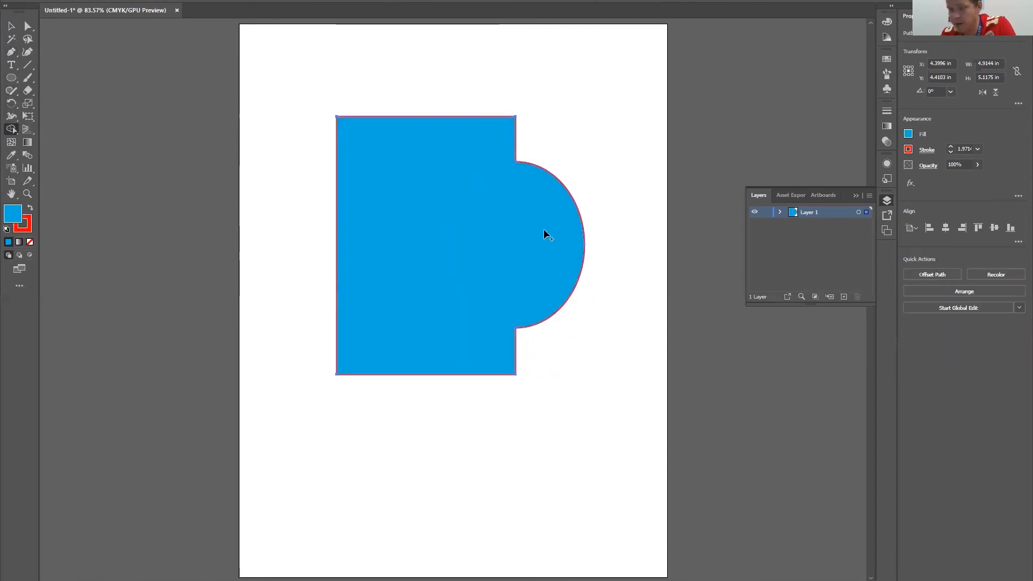
# - Move the merged shape up and to the left, and erase curved pieces from its upper-left and lower-left corners
pyautogui.click(11, 26)
pyautogui.moveTo(506, 246); pyautogui.dragTo(469, 207)
pyautogui.click(28, 91)
pyautogui.moveTo(486, 43)
pyautogui.mouseDown()
pyautogui.moveTo(435, 53)
pyautogui.moveTo(265, 181)
pyautogui.mouseUp()
pyautogui.moveTo(325, 124); pyautogui.dragTo(336, 51)
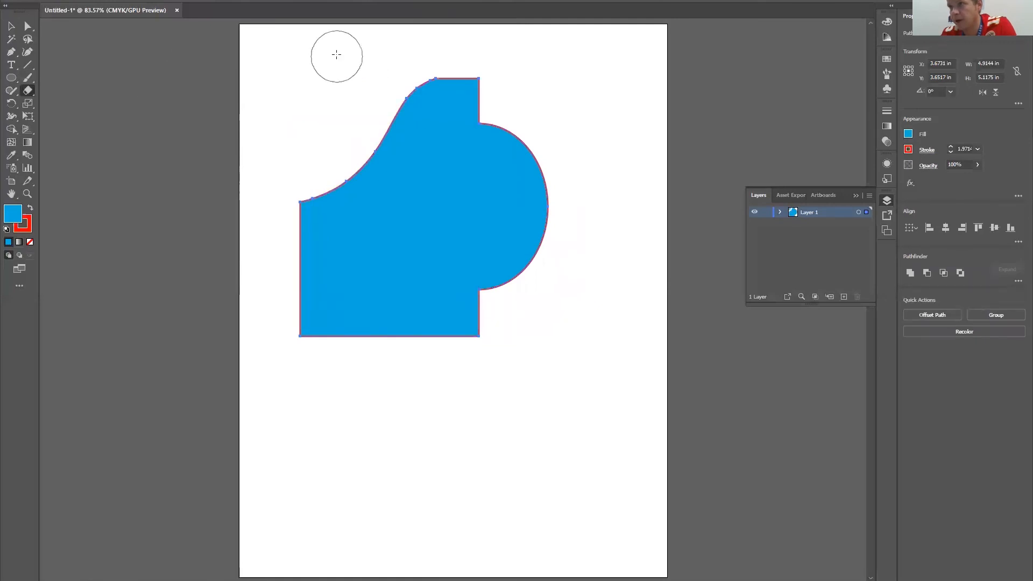
pyautogui.moveTo(305, 338)
pyautogui.mouseDown()
pyautogui.moveTo(301, 325)
pyautogui.moveTo(357, 324)
pyautogui.moveTo(321, 318)
pyautogui.moveTo(307, 291)
pyautogui.moveTo(335, 277)
pyautogui.moveTo(383, 310)
pyautogui.mouseUp()
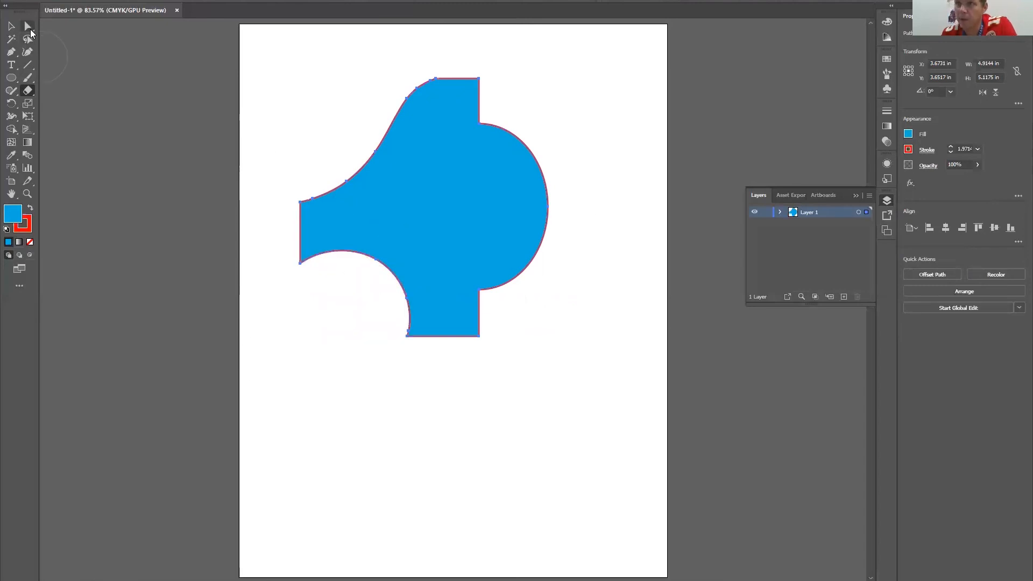
# - Pull the shape's lower-right corner anchor down and outward into a pointed spike, and delete the whole shape
pyautogui.click(28, 26)
pyautogui.moveTo(479, 337); pyautogui.dragTo(555, 410)
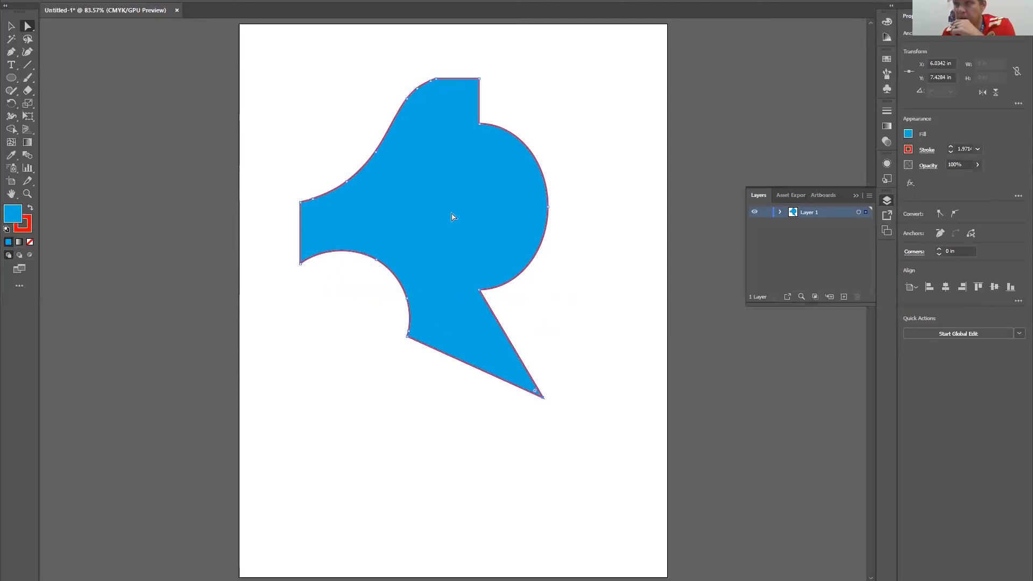
pyautogui.click(11, 27)
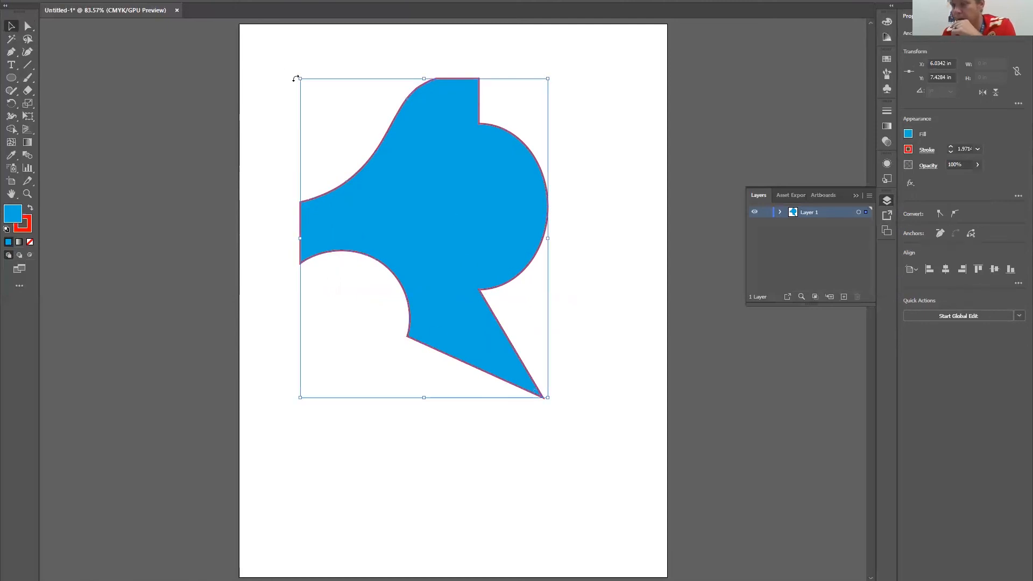
pyautogui.press('Delete')
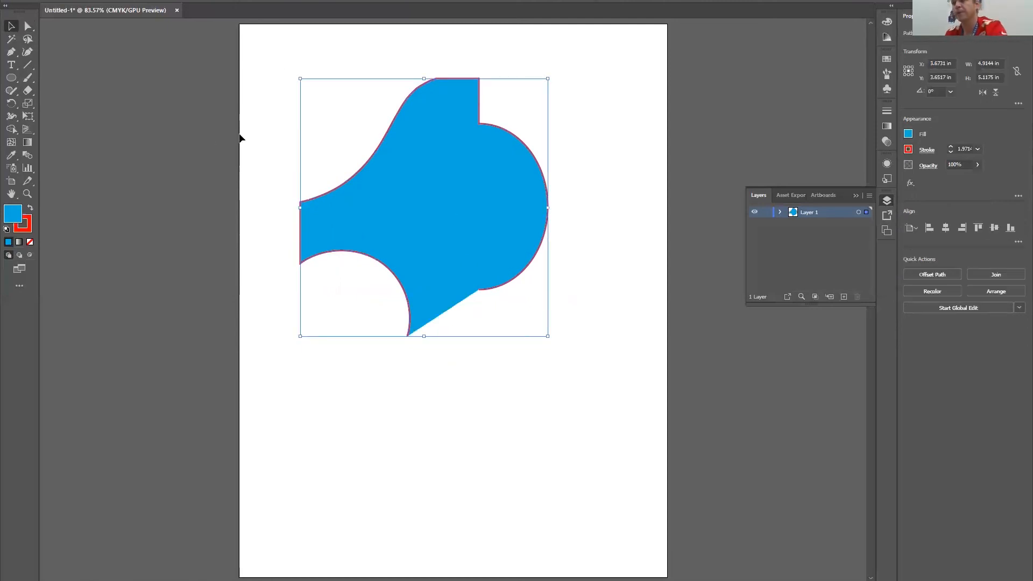
pyautogui.press('Delete')
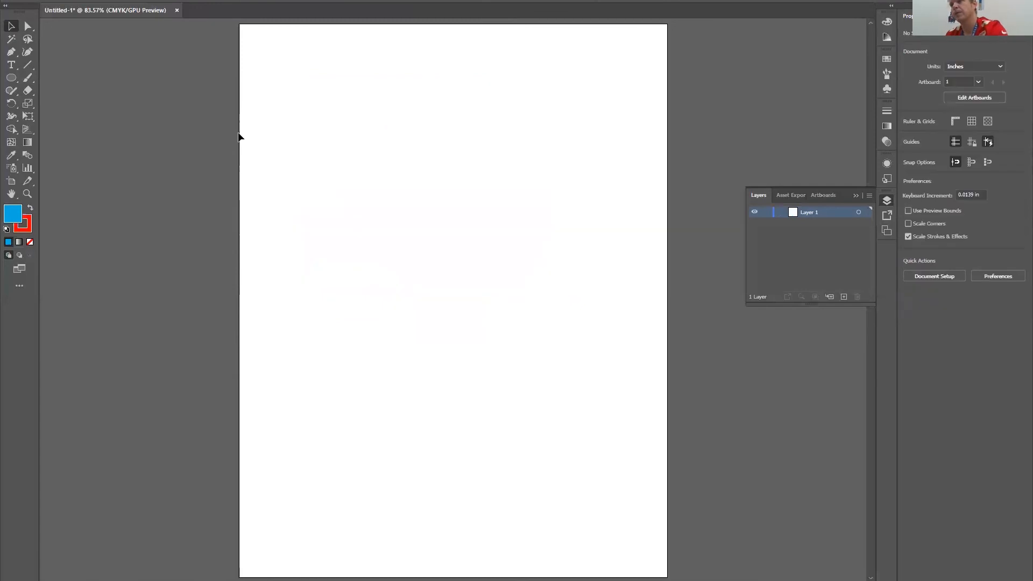
# - Draw three overlapping ellipses running down to the left, the first about 2.66 x 3.45 in and the smallest about 1.60 x 1.68 in
pyautogui.click(11, 77)
pyautogui.moveTo(378, 87); pyautogui.dragTo(513, 260)
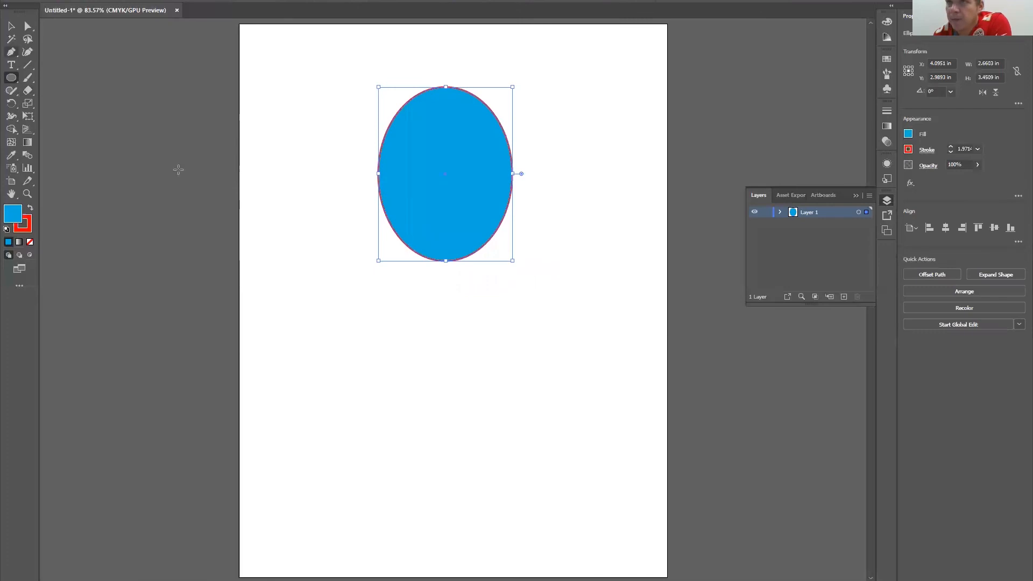
pyautogui.moveTo(447, 206); pyautogui.dragTo(323, 334)
pyautogui.moveTo(285, 244); pyautogui.dragTo(365, 328)
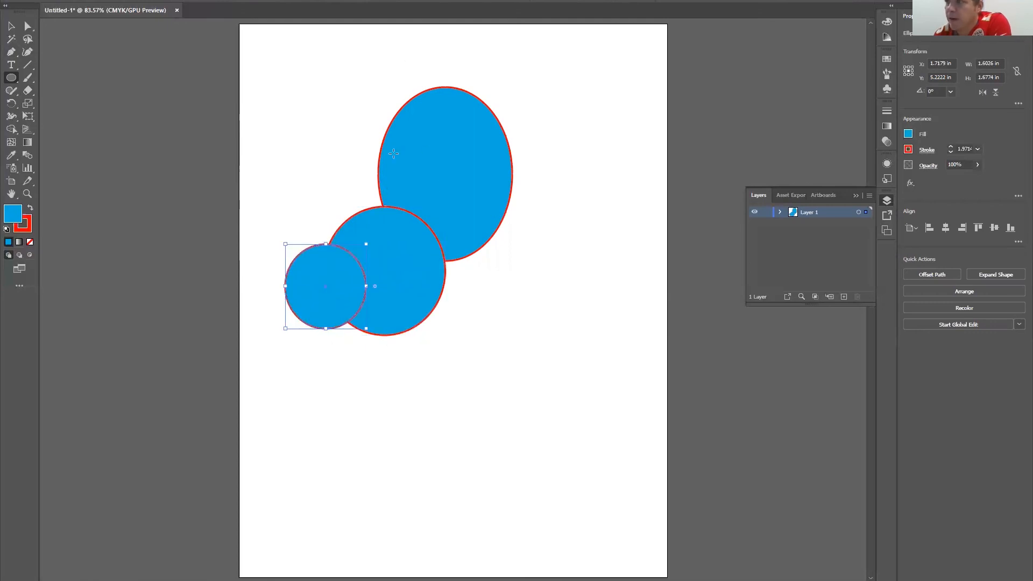
# - Select all three ellipses and merge them into a single shape with the Shape Builder tool
pyautogui.click(11, 25)
pyautogui.moveTo(264, 51); pyautogui.dragTo(558, 381)
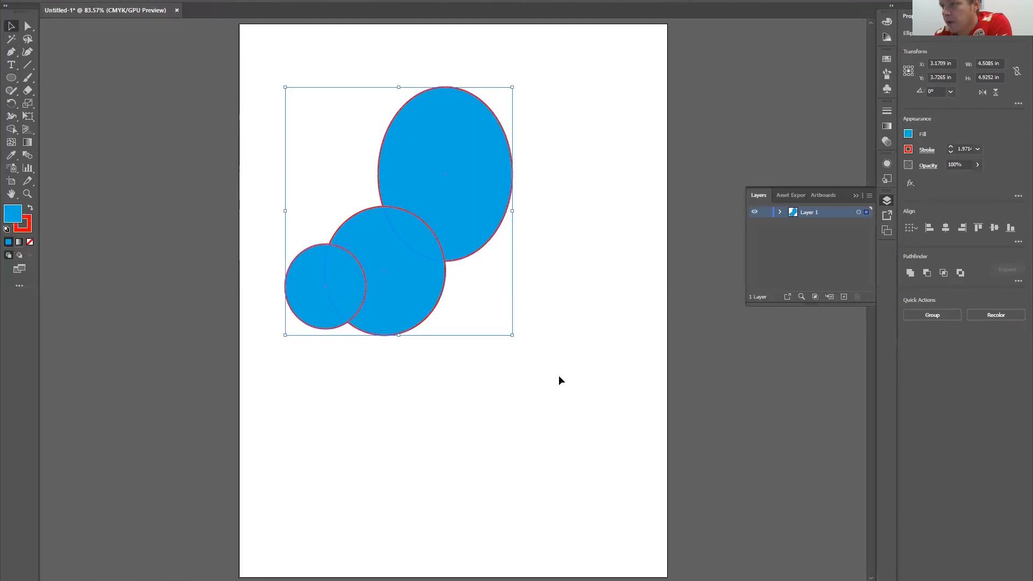
pyautogui.click(11, 130)
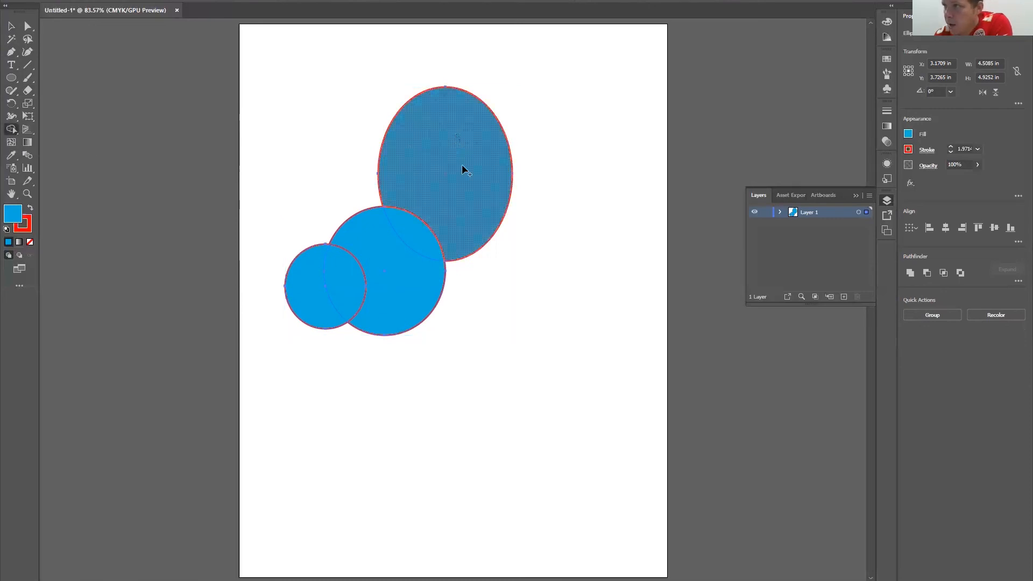
pyautogui.moveTo(404, 261); pyautogui.dragTo(317, 297)
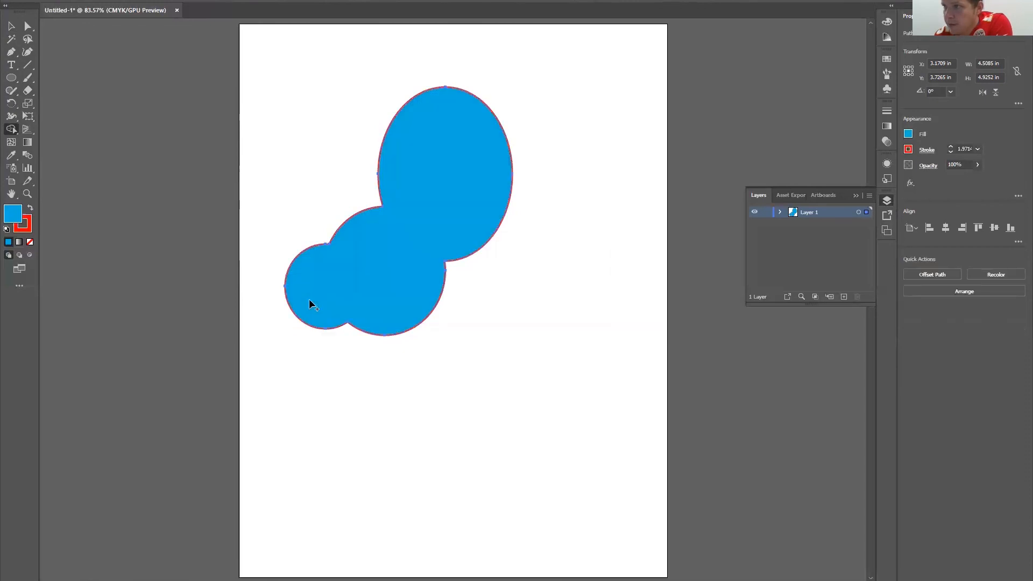
# - Rotate the merged shape to about 166°, move it right and down, and enlarge it to about 5.45 x 4.68 in
pyautogui.click(11, 26)
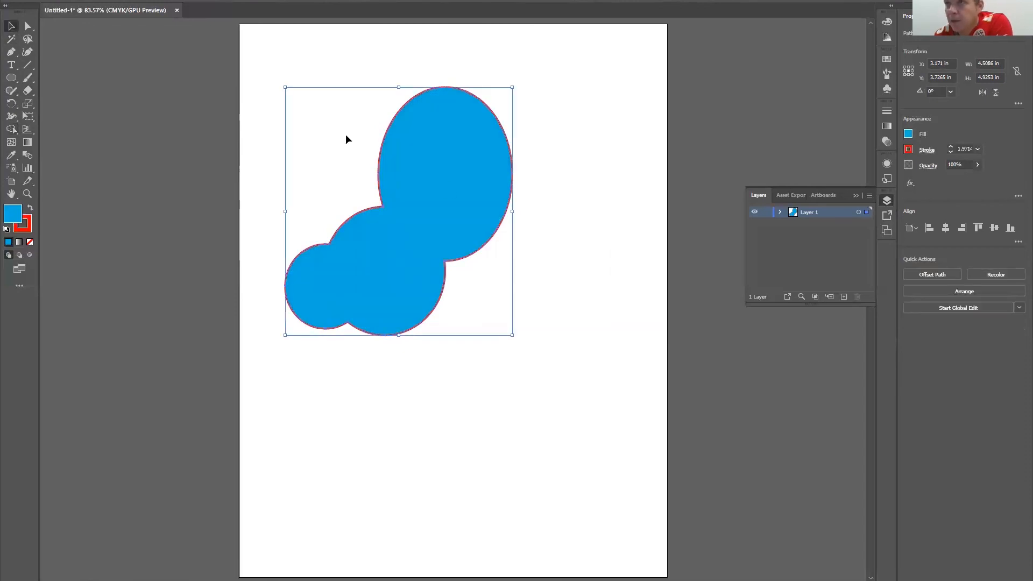
pyautogui.moveTo(515, 334); pyautogui.dragTo(318, 97)
pyautogui.moveTo(432, 188); pyautogui.dragTo(490, 208)
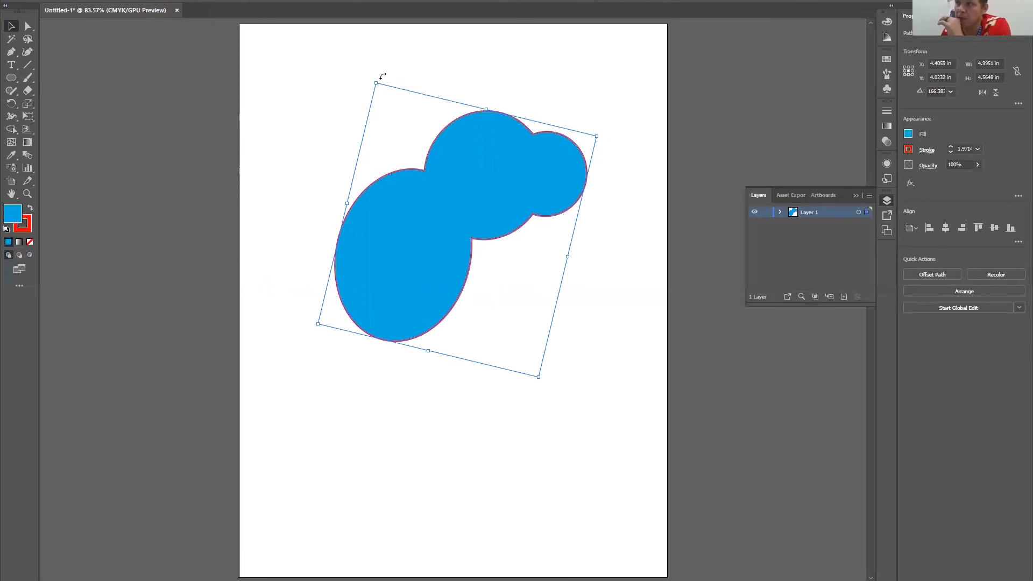
pyautogui.moveTo(363, 80); pyautogui.dragTo(348, 71)
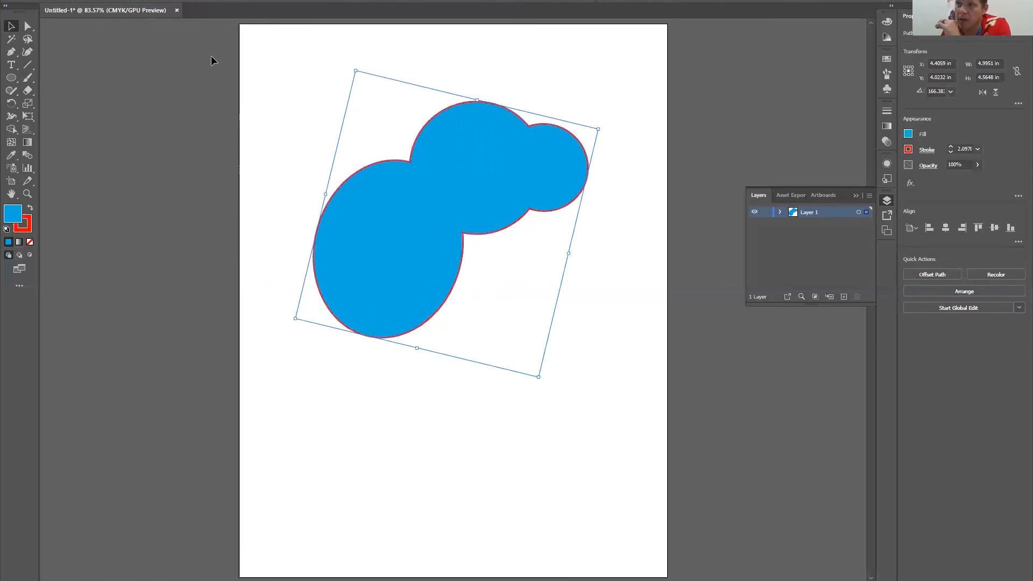
pyautogui.click(11, 78)
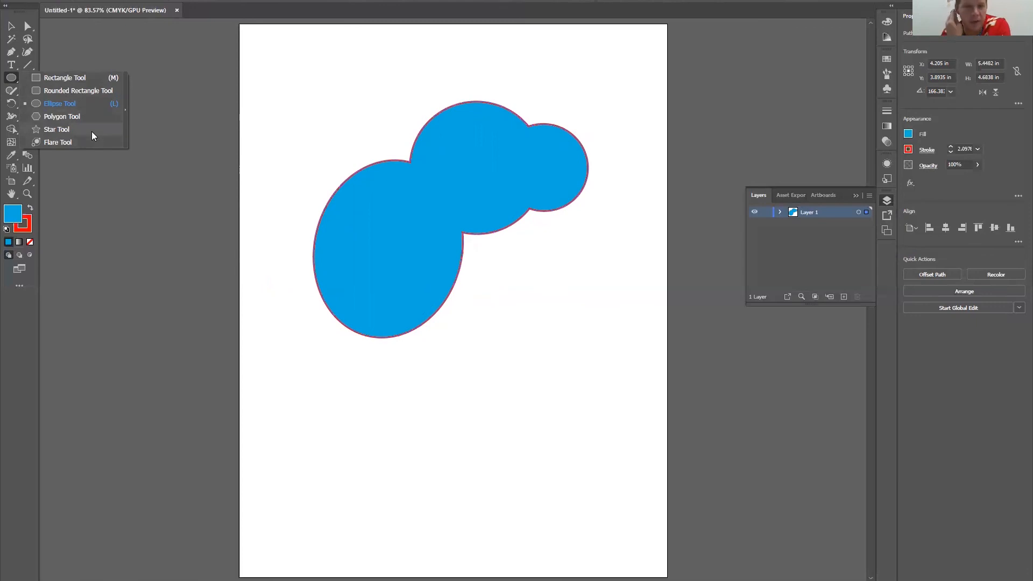
pyautogui.click(146, 49)
pyautogui.click(541, 304)
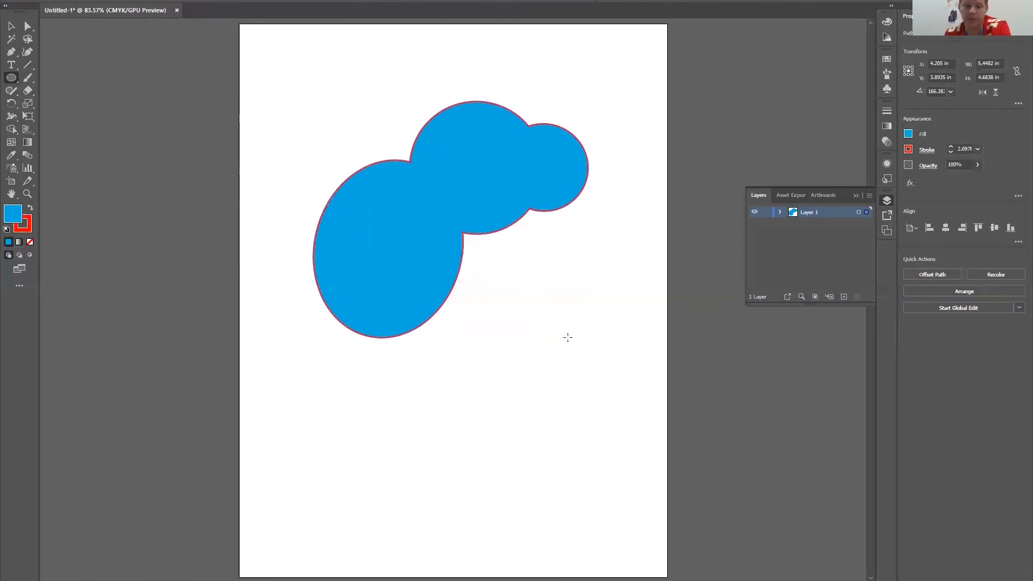
# - Undo the enlargement and the last move of the merged shape
pyautogui.hotkey('ctrl', 'z')
pyautogui.hotkey('ctrl', 'z')
pyautogui.hotkey('ctrl', 'z')
pyautogui.hotkey('ctrl', 'z')
pyautogui.hotkey('ctrl', 'z')
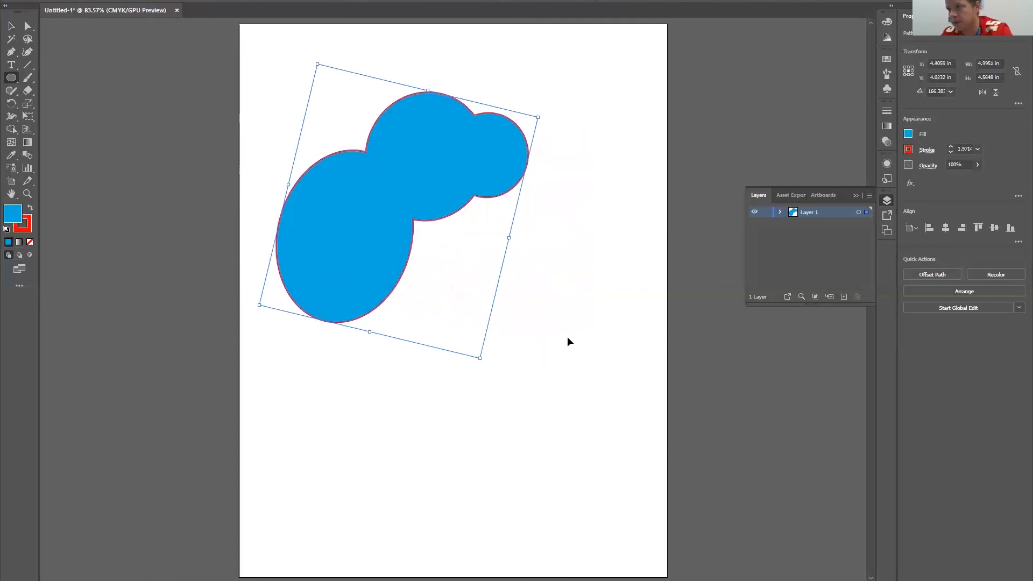